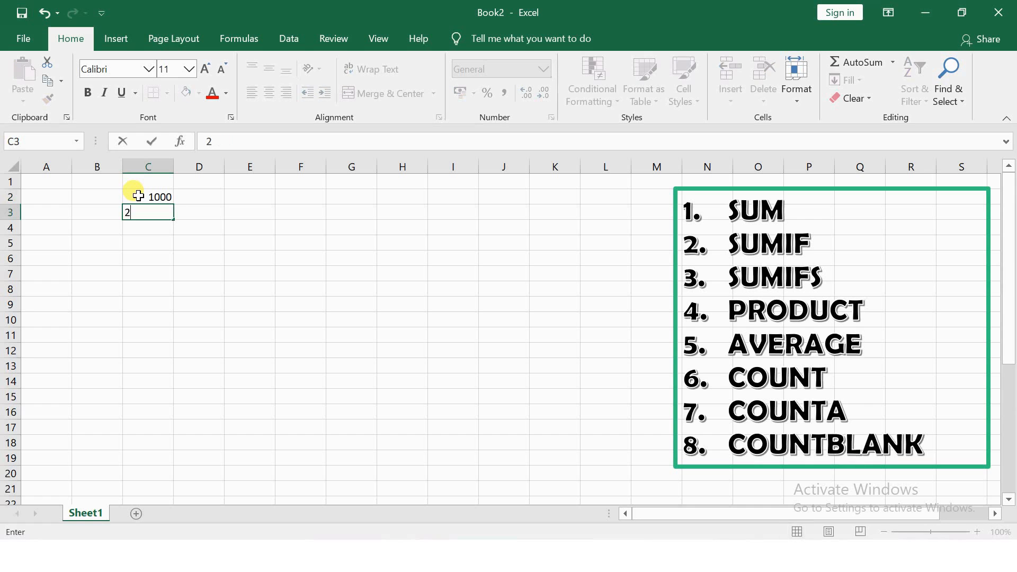
Fill cells C3 to C5 with 2400, 3400 and 7600.
key(Return)
text(3400)
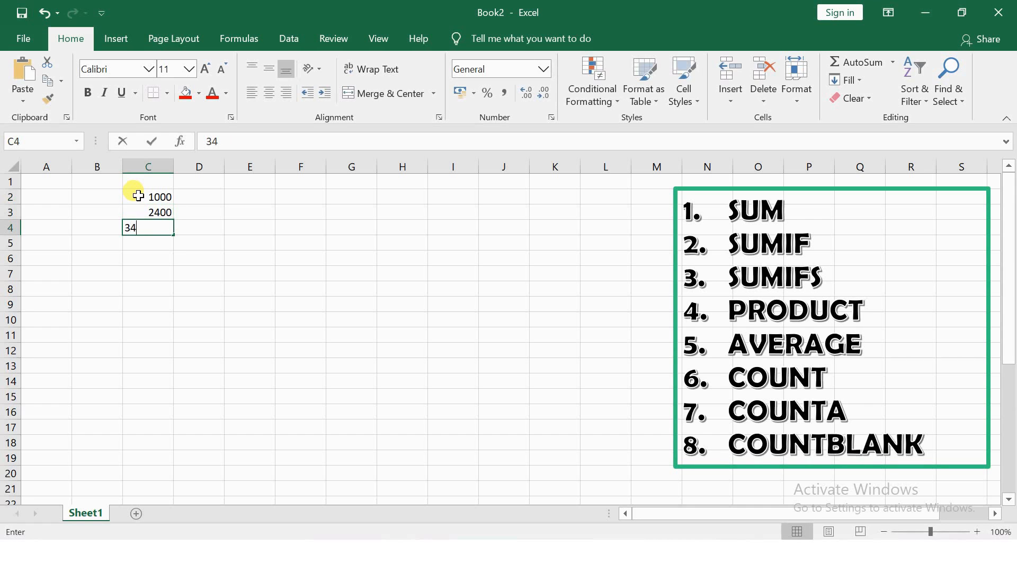
key(Return)
text(7600)
key(Return)
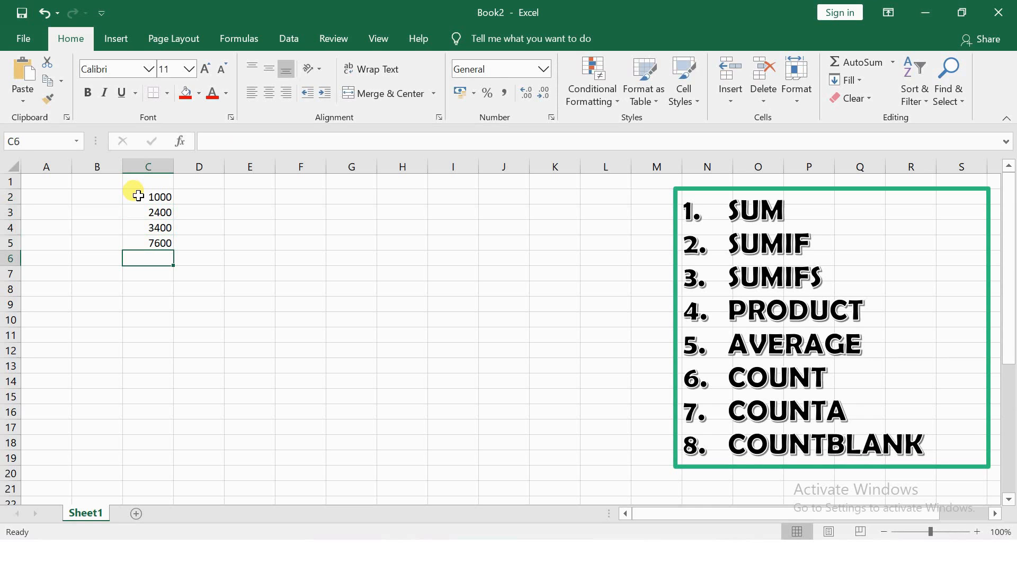
Total the column in C6 with the formula =SUM(C2:C5).
text(=sum)
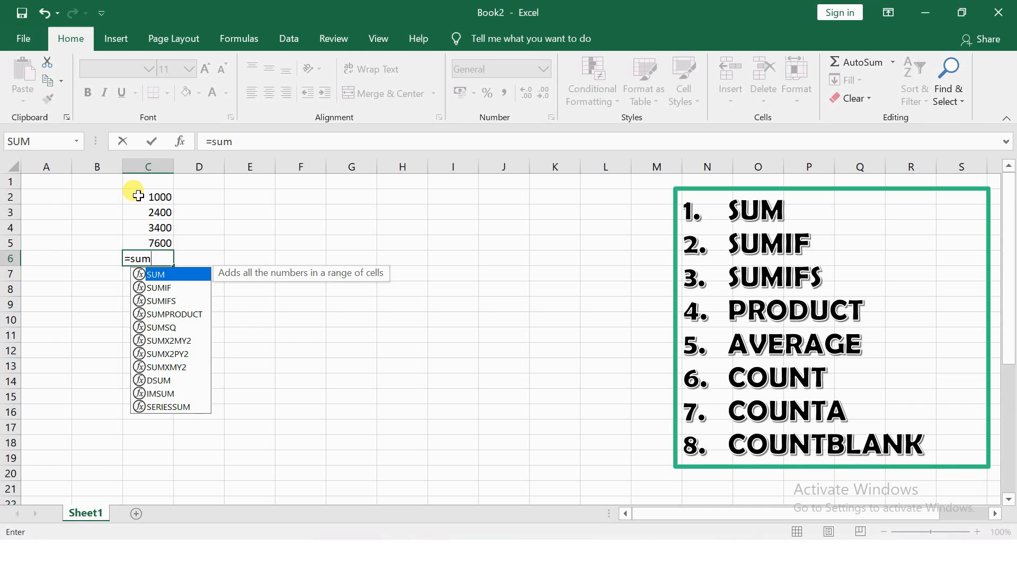
key(Tab)
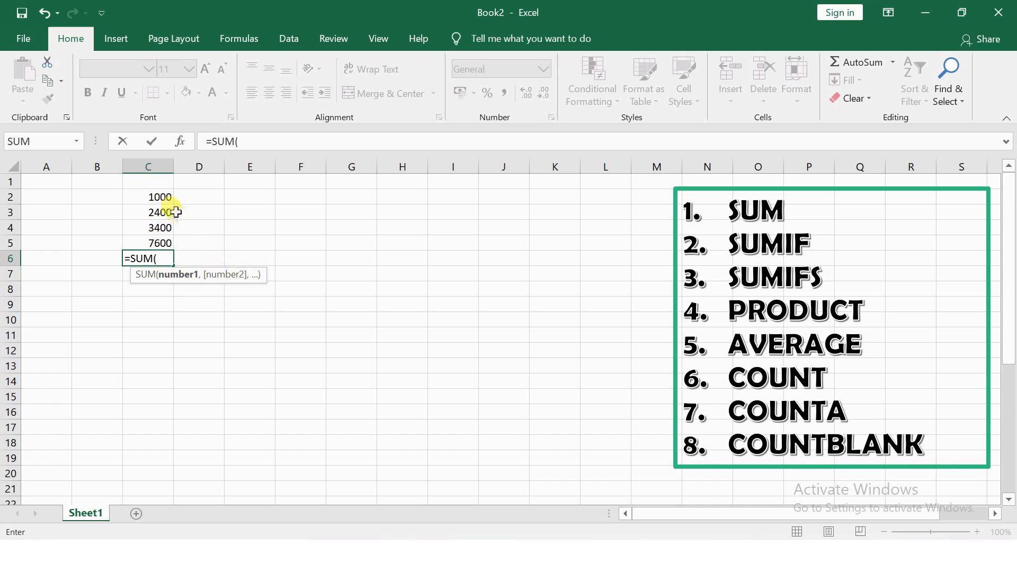
drag(161, 199, 159, 246)
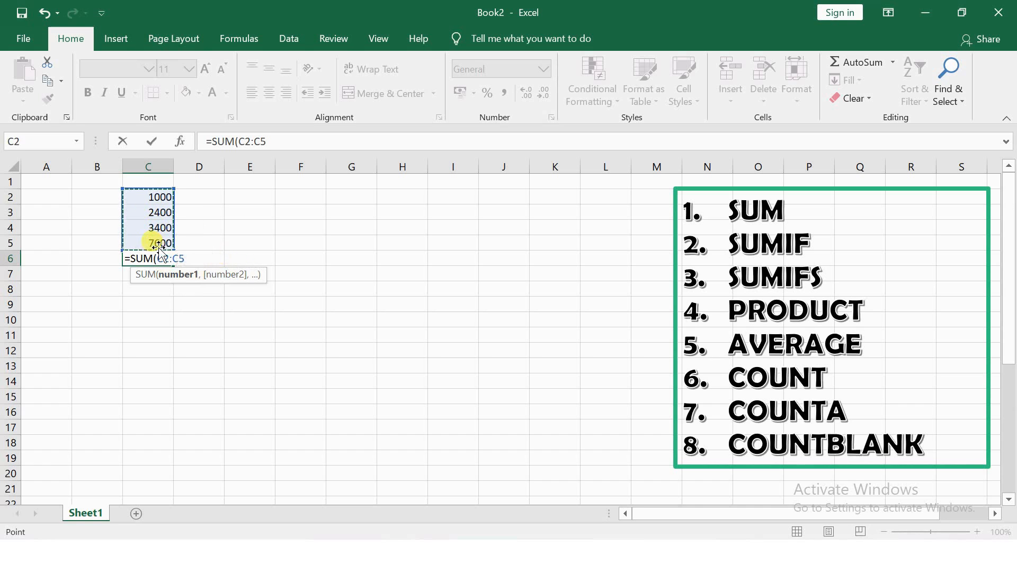
text())
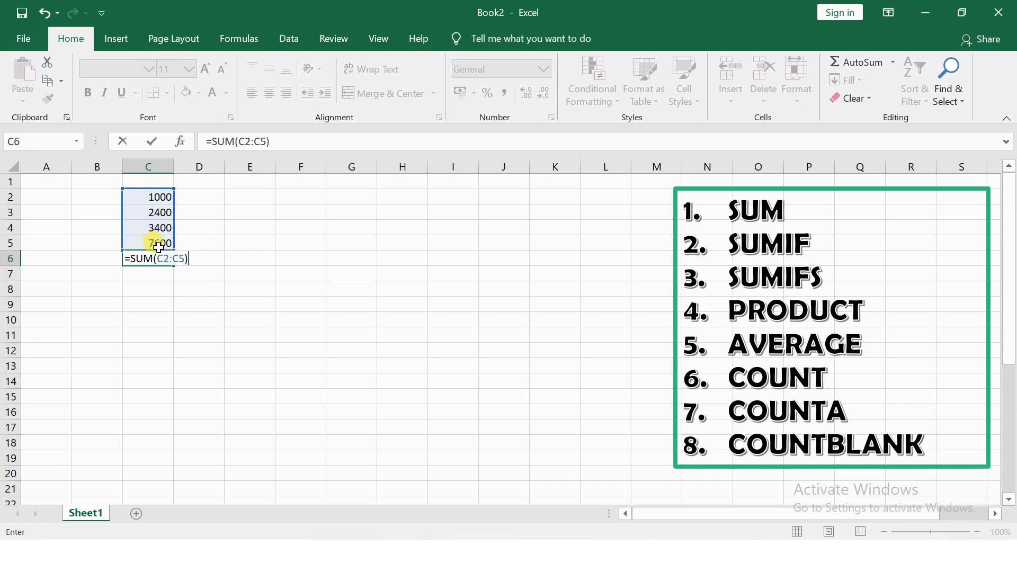
key(Return)
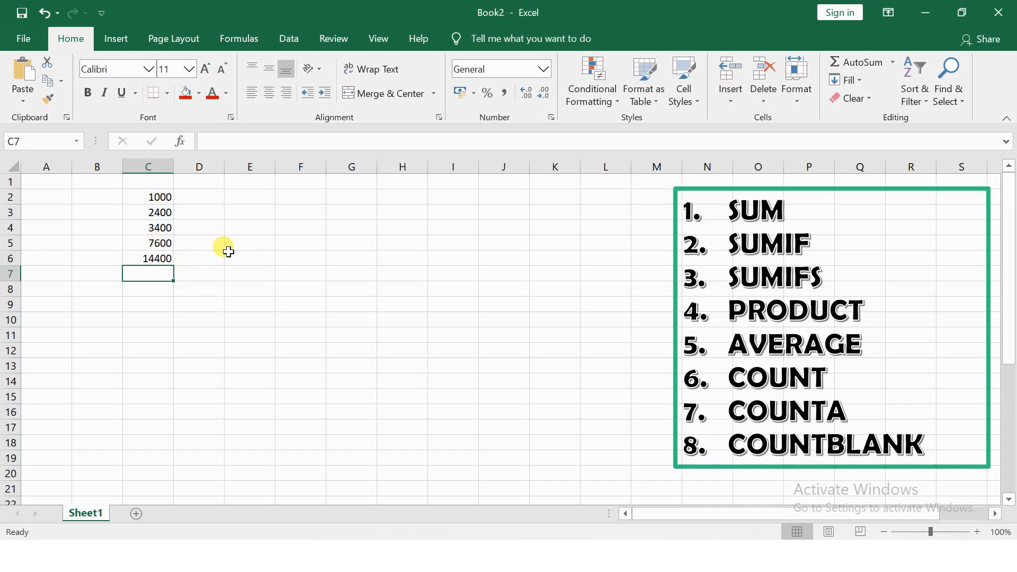
Clear the total in C6 and rebuild the formula =SUM(C2:C5) there, extending the range from C2.
click(166, 258)
key(Delete)
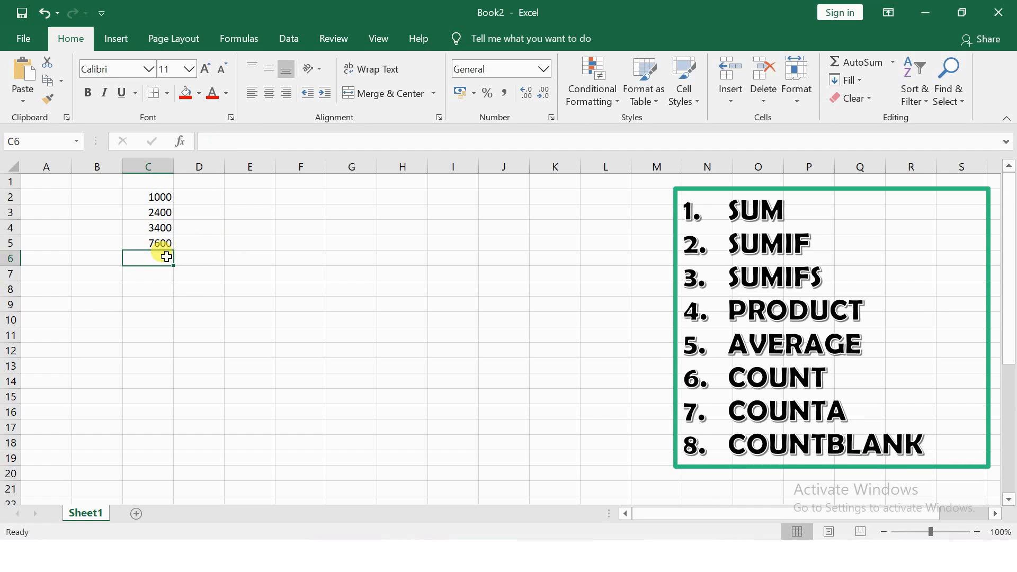
text(=sum)
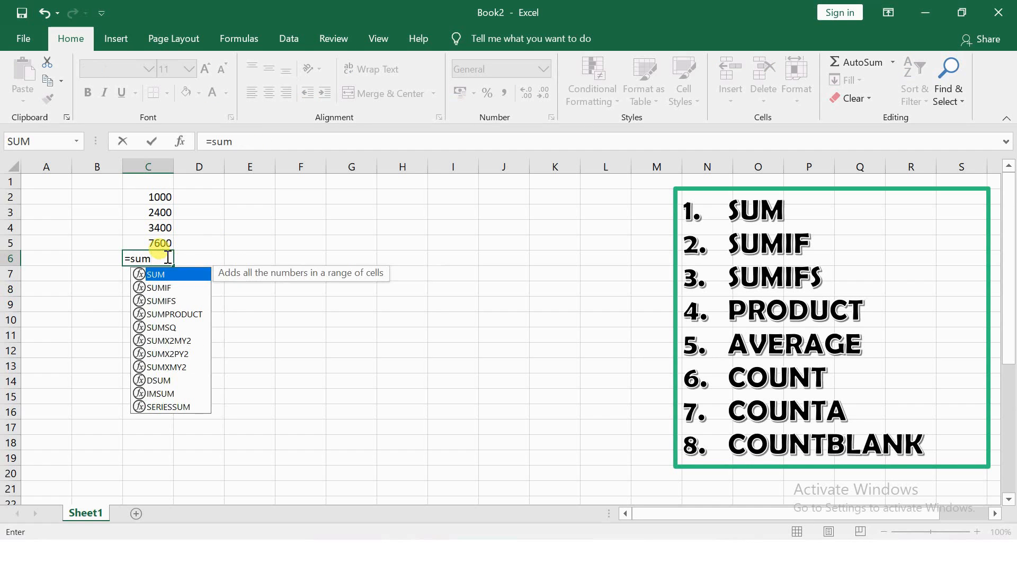
key(Tab)
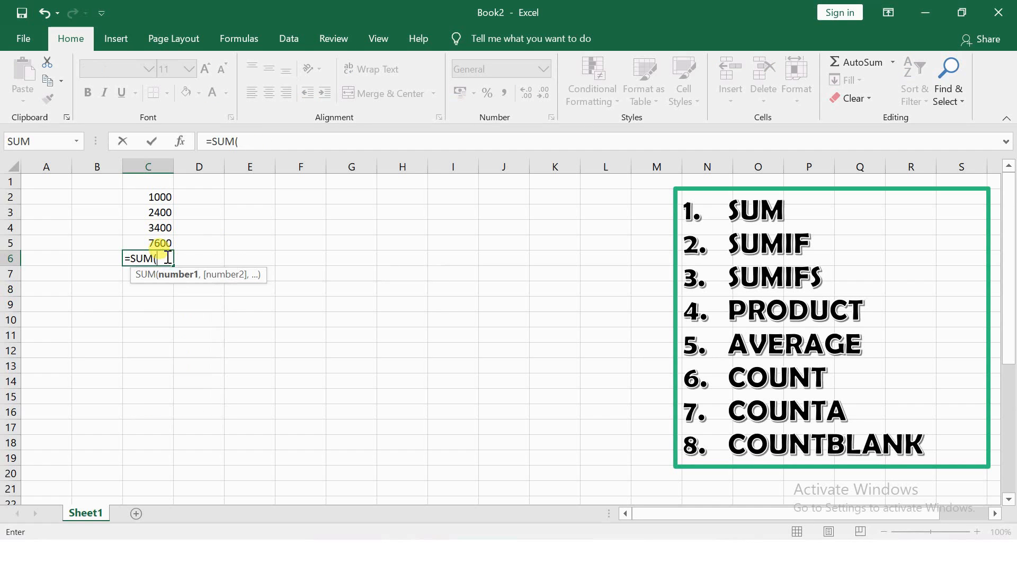
click(159, 189)
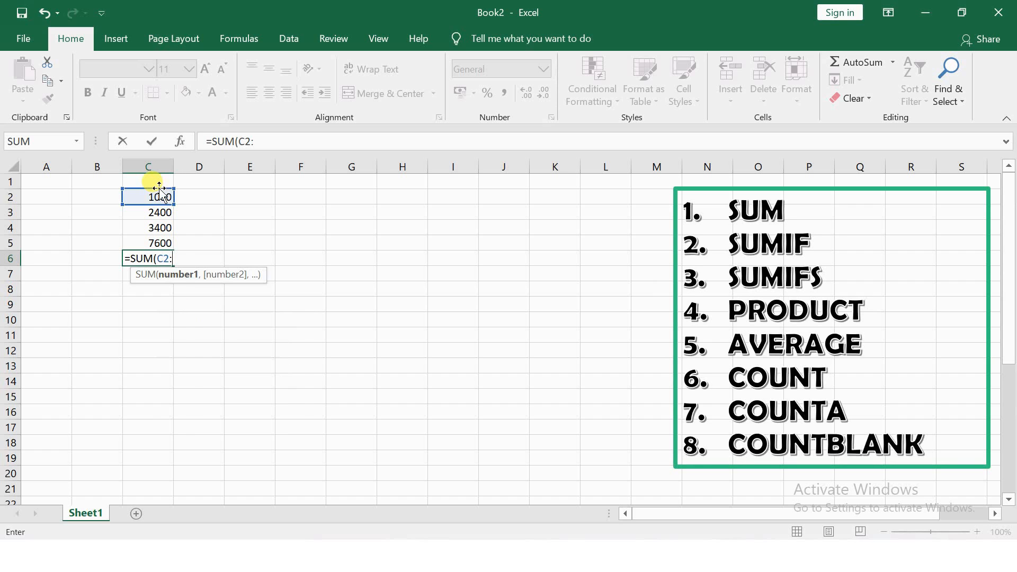
key(shift+Down)
key(shift+Down)
key(shift+Down)
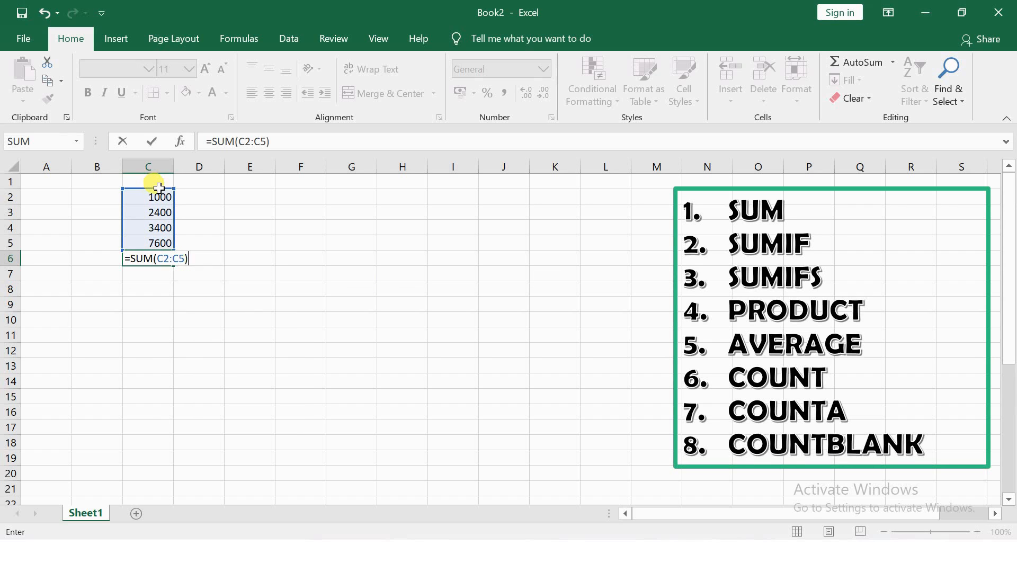
key(Return)
Replace the formula in C6 with an AutoSum of the numbers above, and clear the cell again.
click(162, 257)
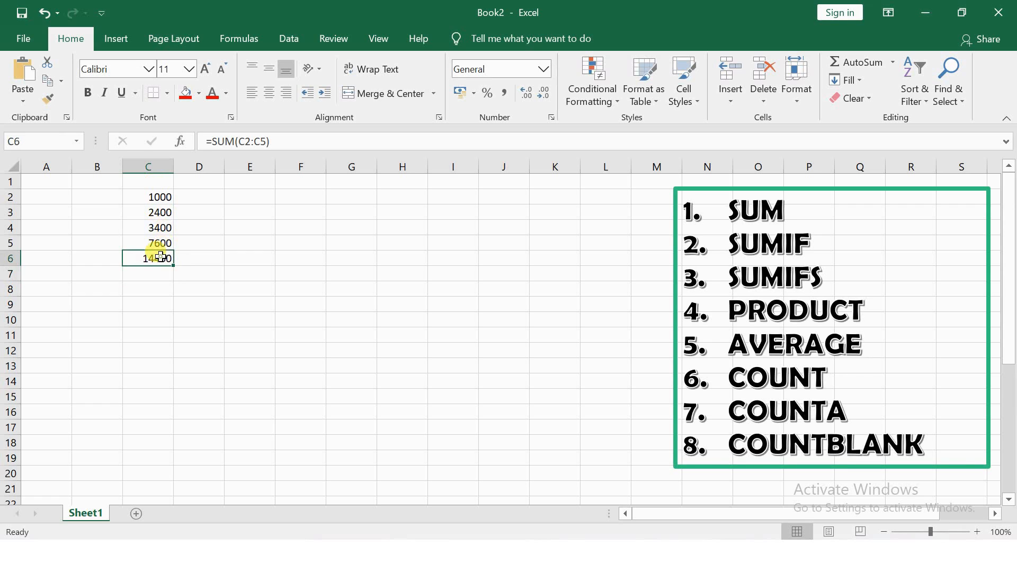
key(Delete)
key(alt+equal)
key(Return)
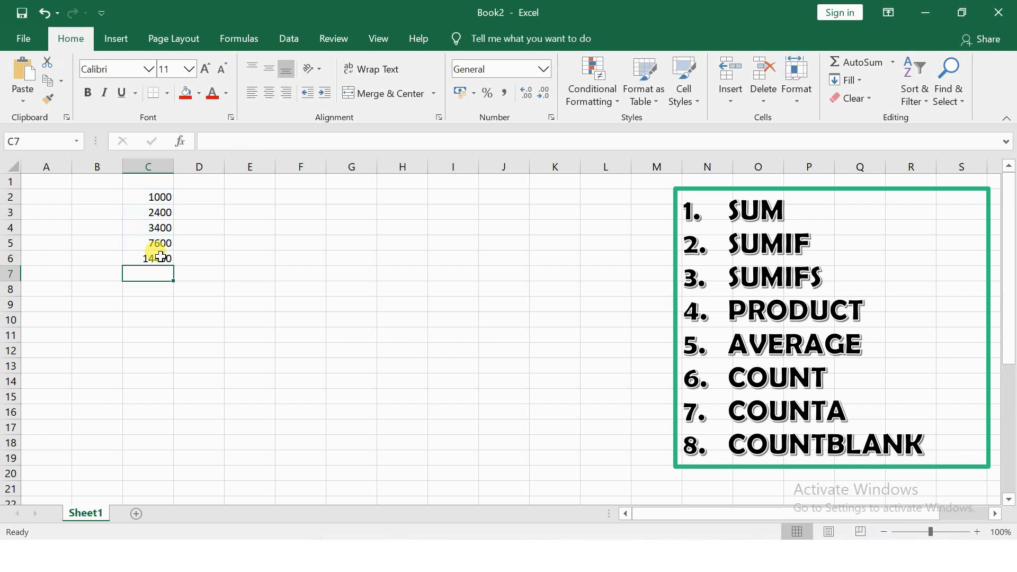
click(160, 257)
key(Delete)
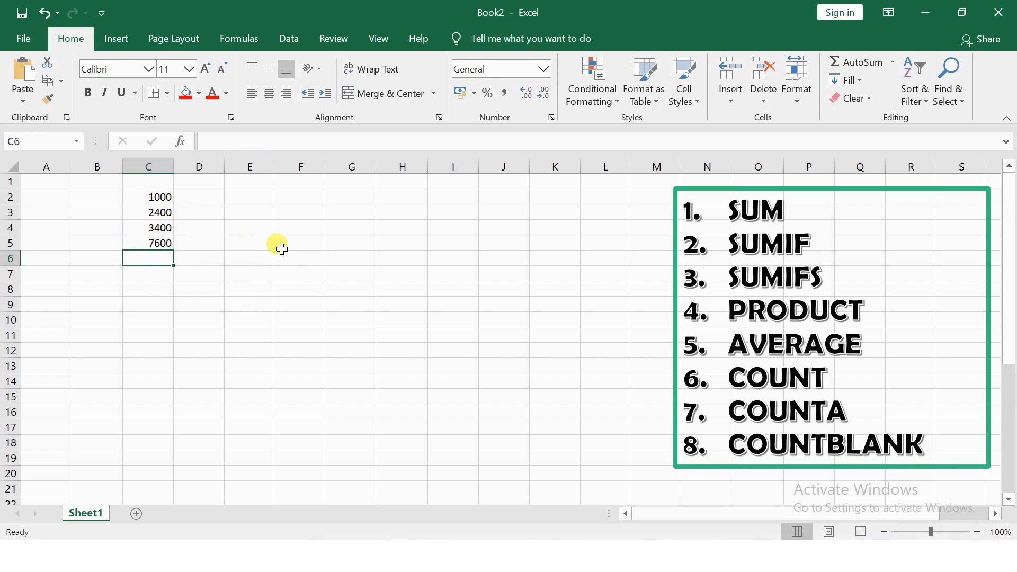
Enter the numbers 123213, 5435 and 234 in cells E7 to E9.
click(261, 269)
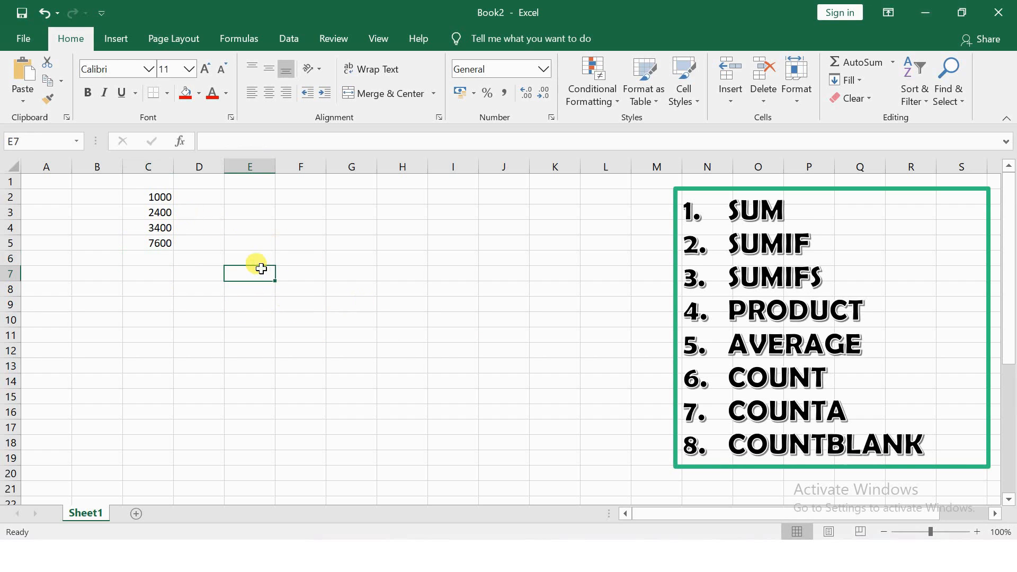
text(123213)
key(Return)
text(5435)
key(Return)
text(234)
key(Return)
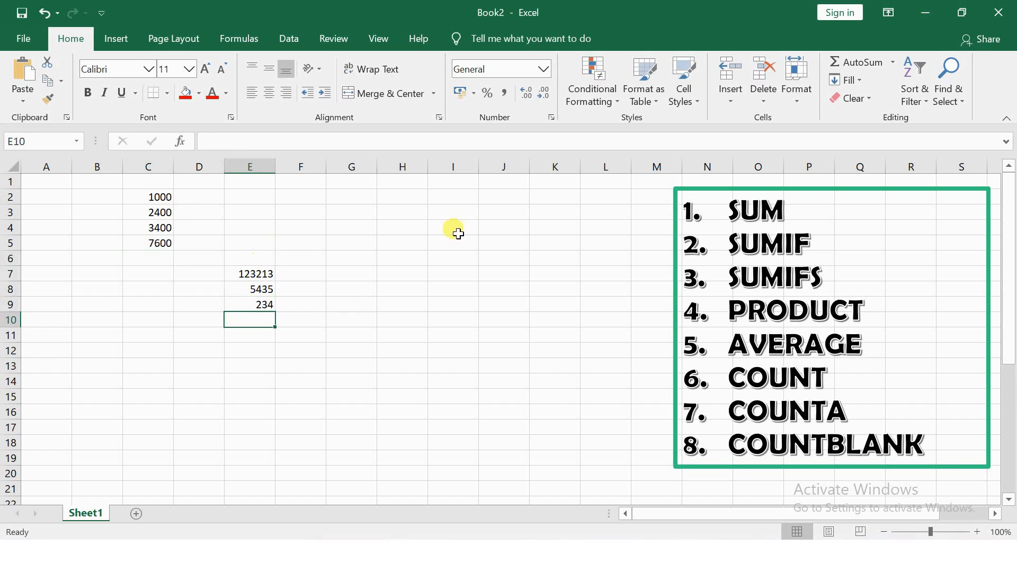
Enter 234 in each of the cells J4 to J7.
click(525, 232)
text(234)
key(Return)
key(Return)
text(234)
key(Return)
text(234)
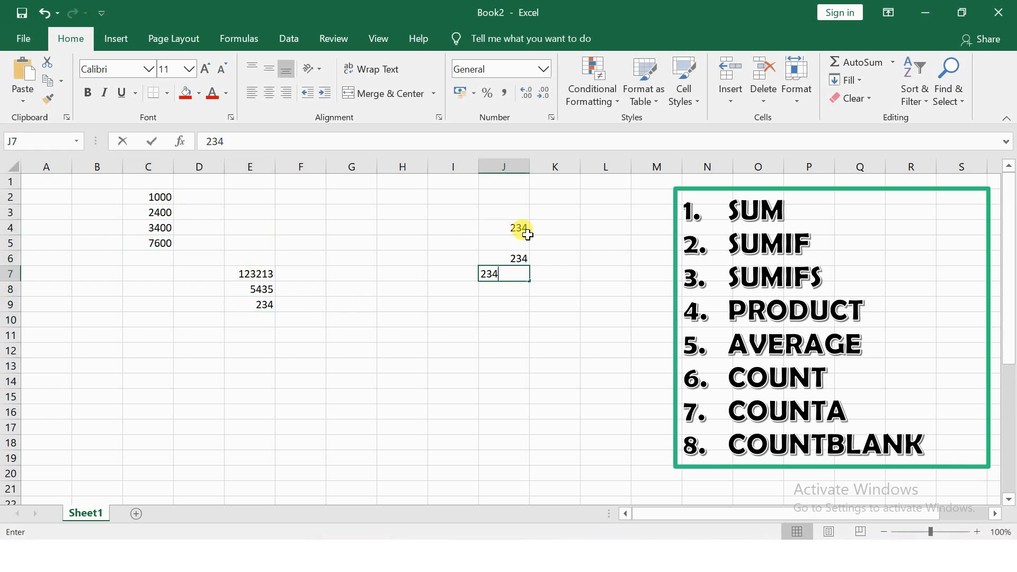
click(506, 242)
text(234)
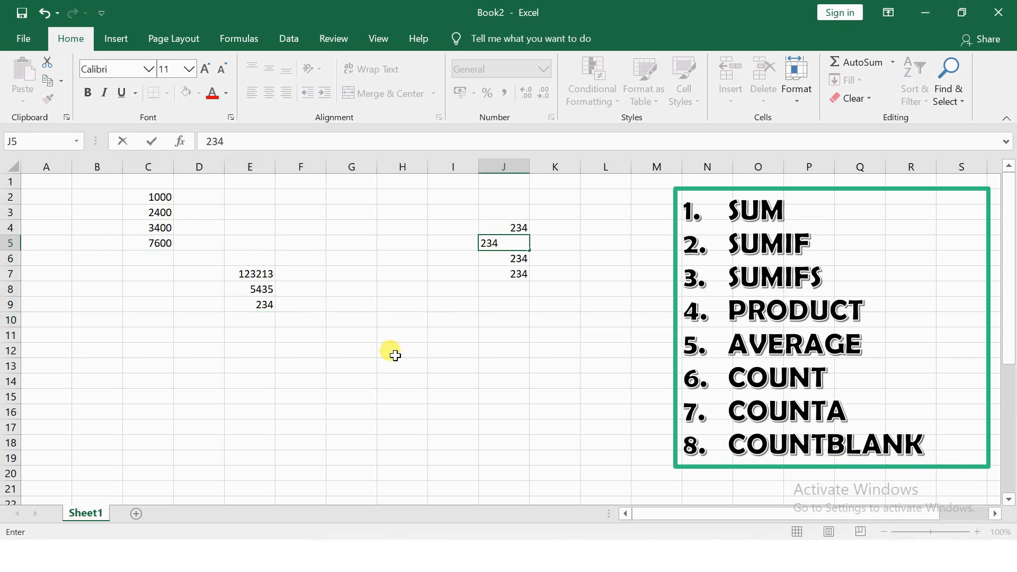
Add up the three separate ranges in G14 with the formula =SUM(C2:C5,E7:E9,J4:J7).
click(359, 385)
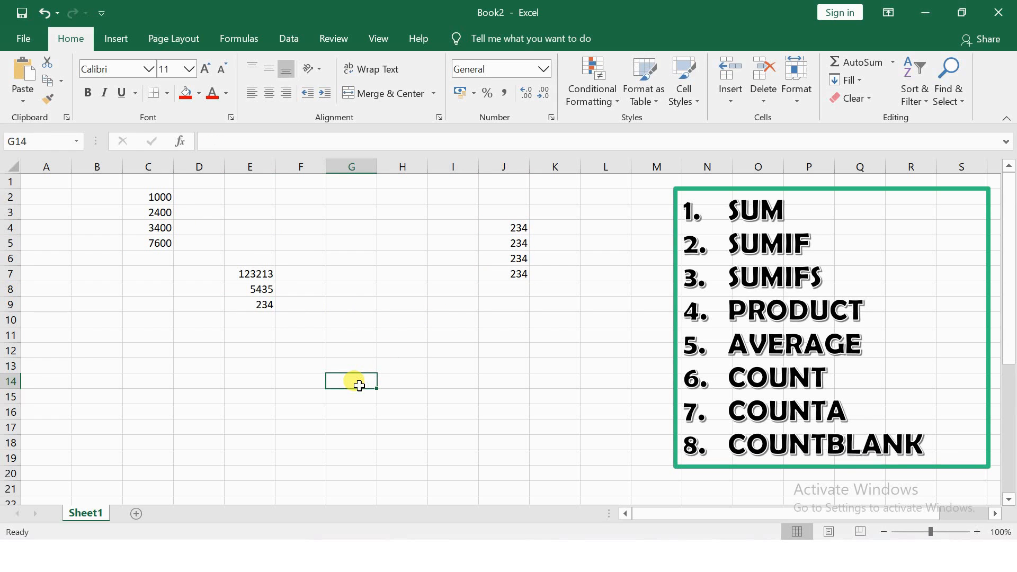
text(=SUM()
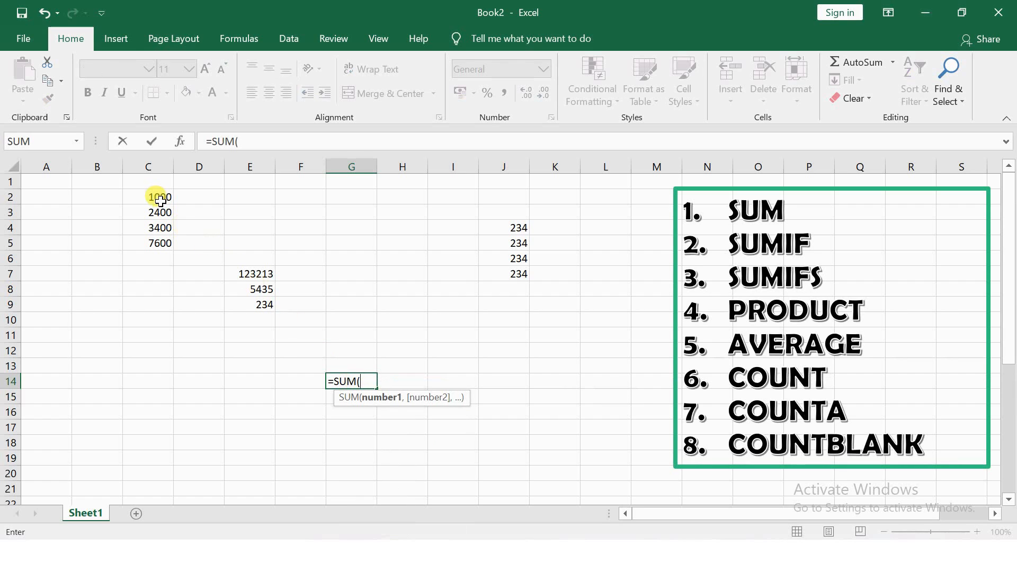
drag(160, 200, 157, 241)
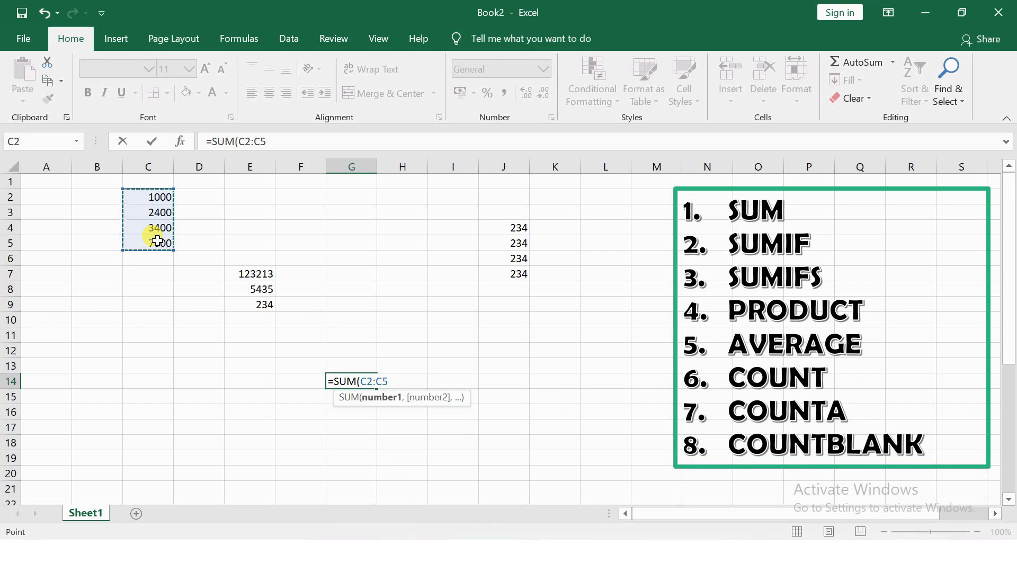
text(,)
drag(249, 277, 255, 299)
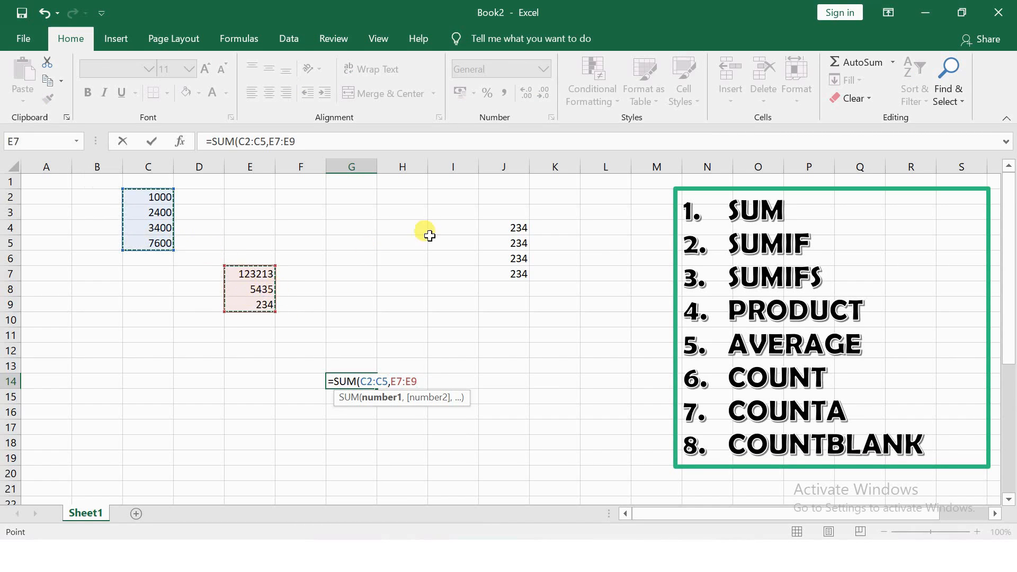
text(,)
drag(506, 229, 508, 267)
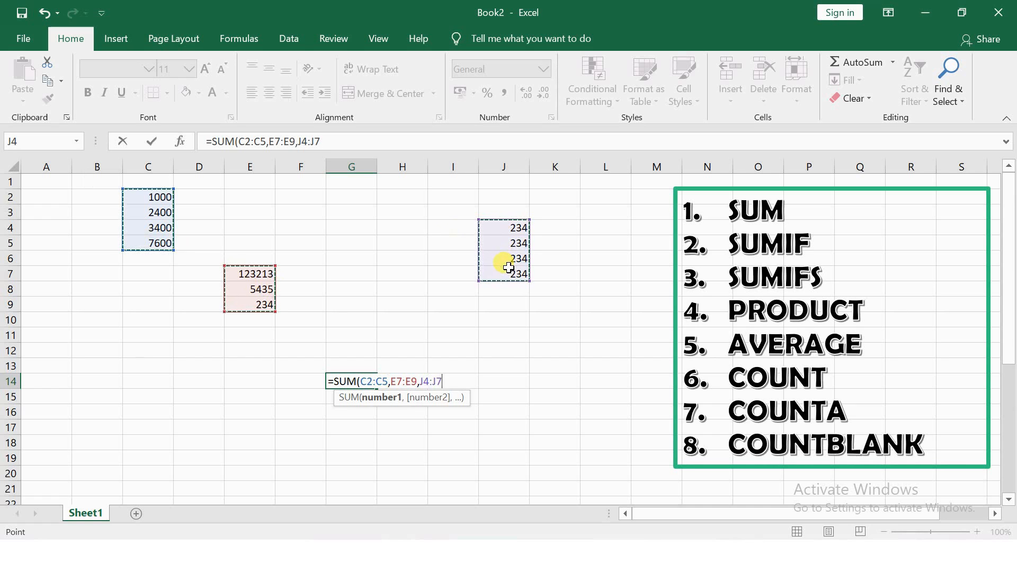
text())
key(Return)
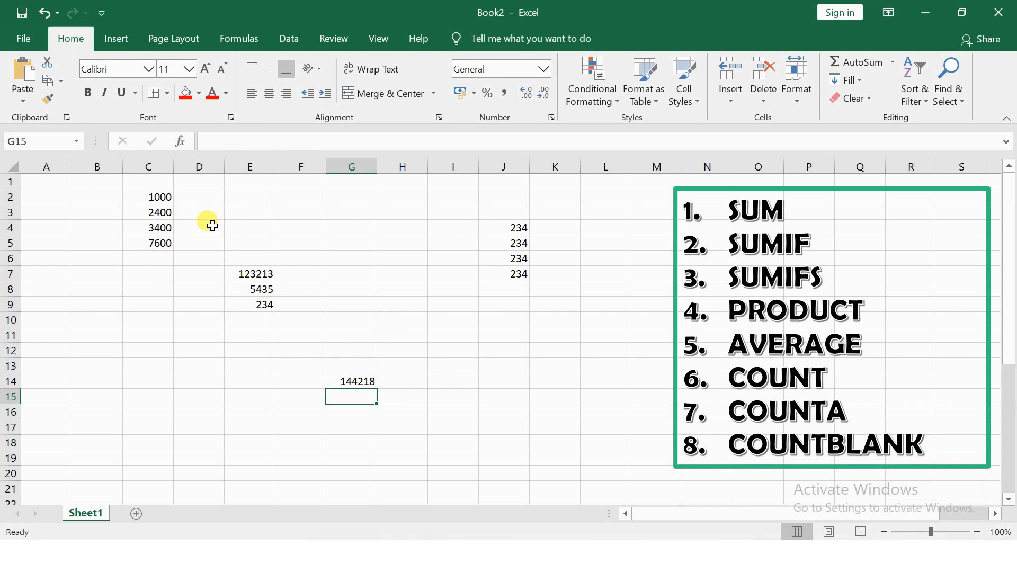
Enter 45 and 345 in cells E4 and E5, and delete both values.
click(264, 225)
text(45)
key(Return)
text(345)
key(Return)
drag(265, 225, 265, 242)
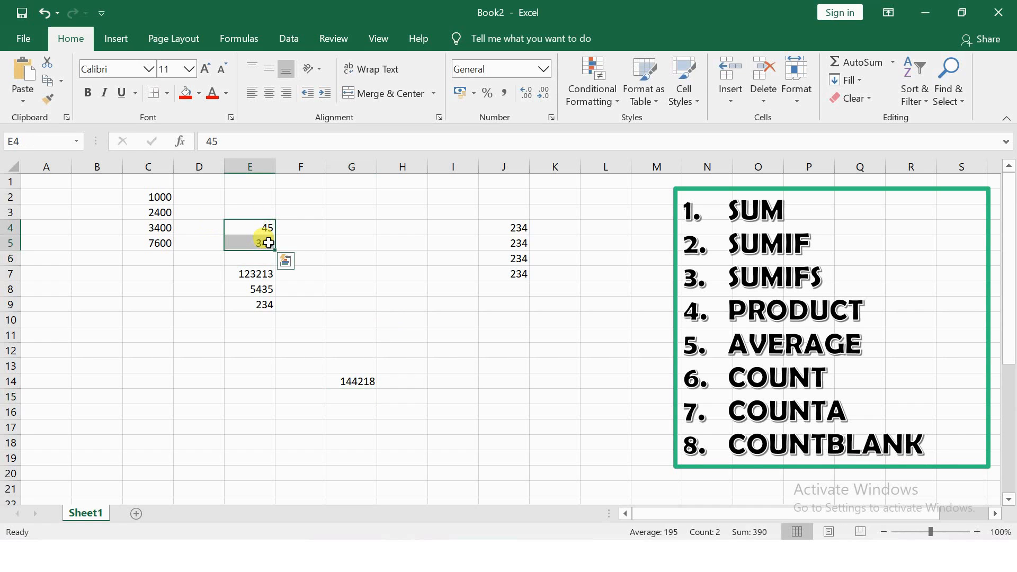
key(Delete)
Open the multi-range SUM formula in G14.
click(354, 359)
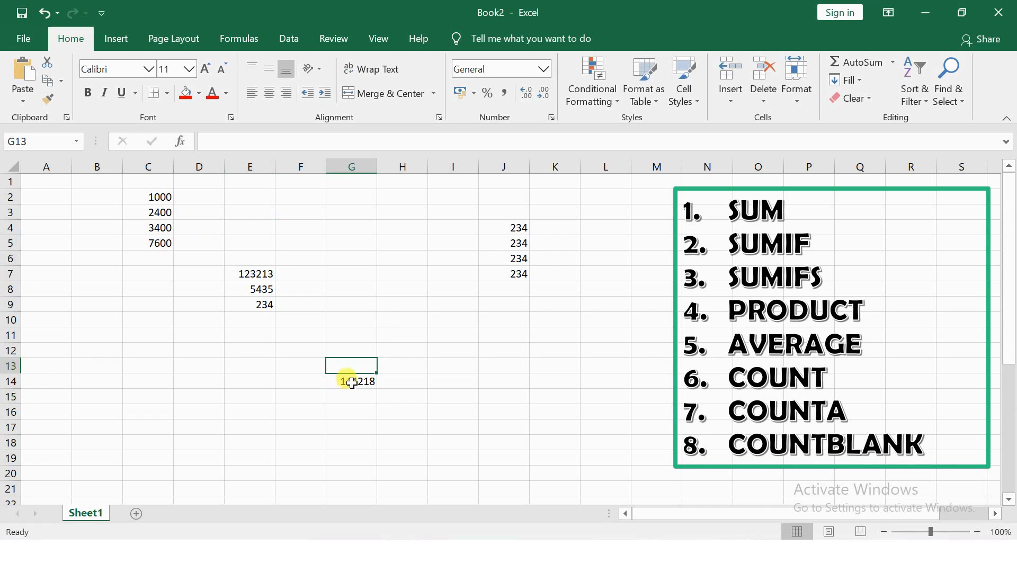
double_click(351, 381)
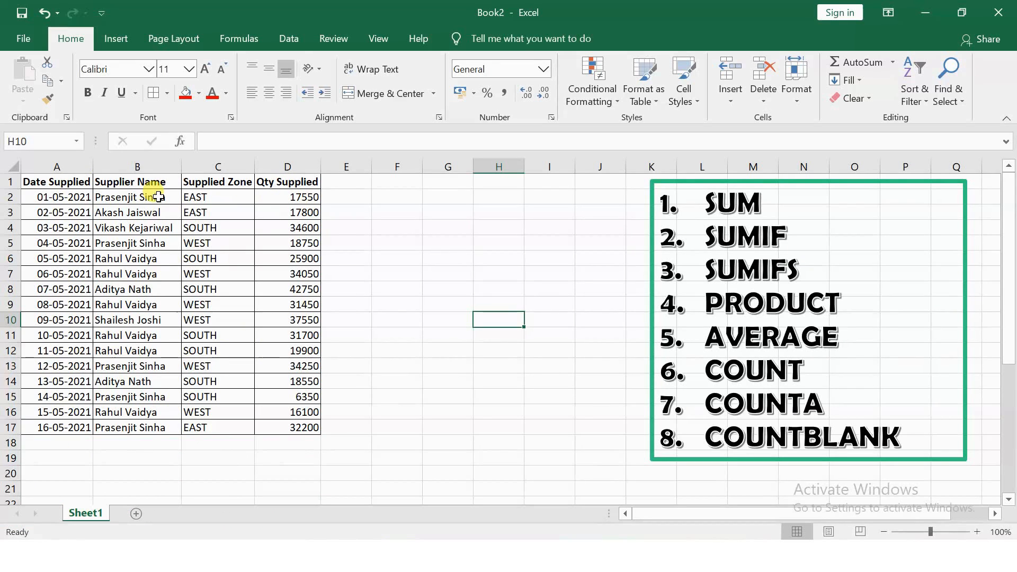
click(140, 240)
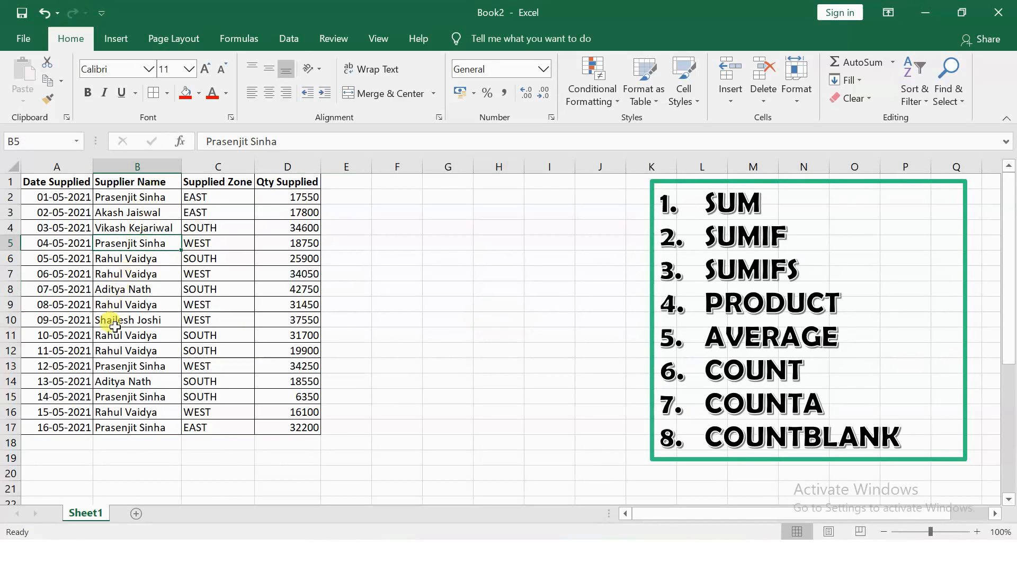
click(113, 367)
click(115, 398)
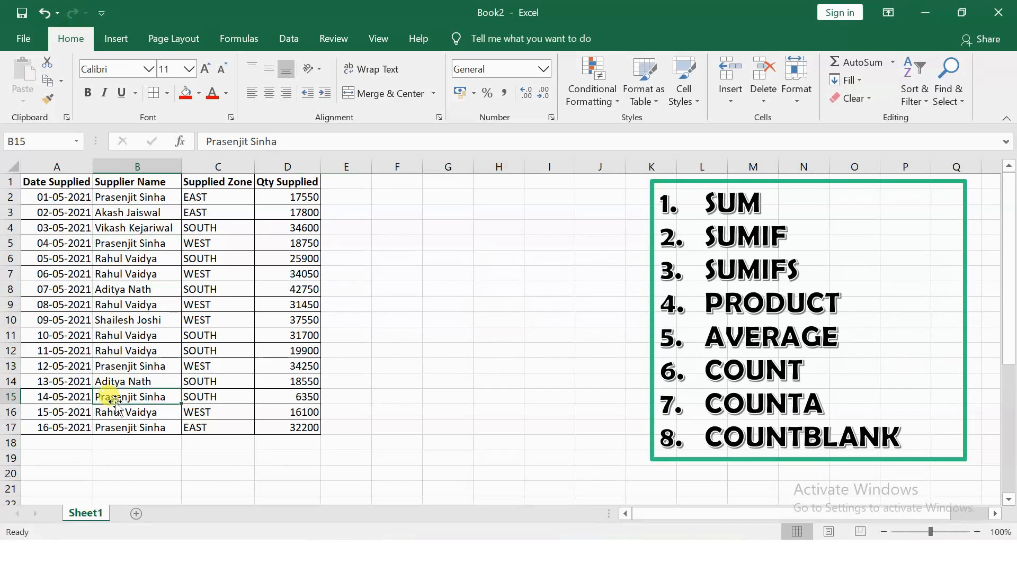
click(396, 415)
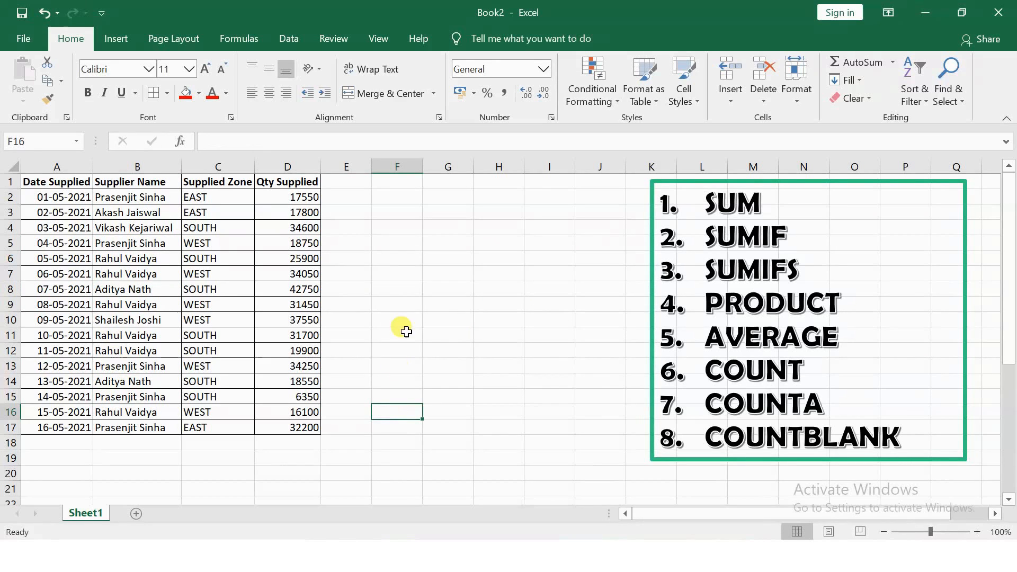
Label cell C19 "Total number of qty supplied by" followed by the full name of the supplier in B2.
click(191, 457)
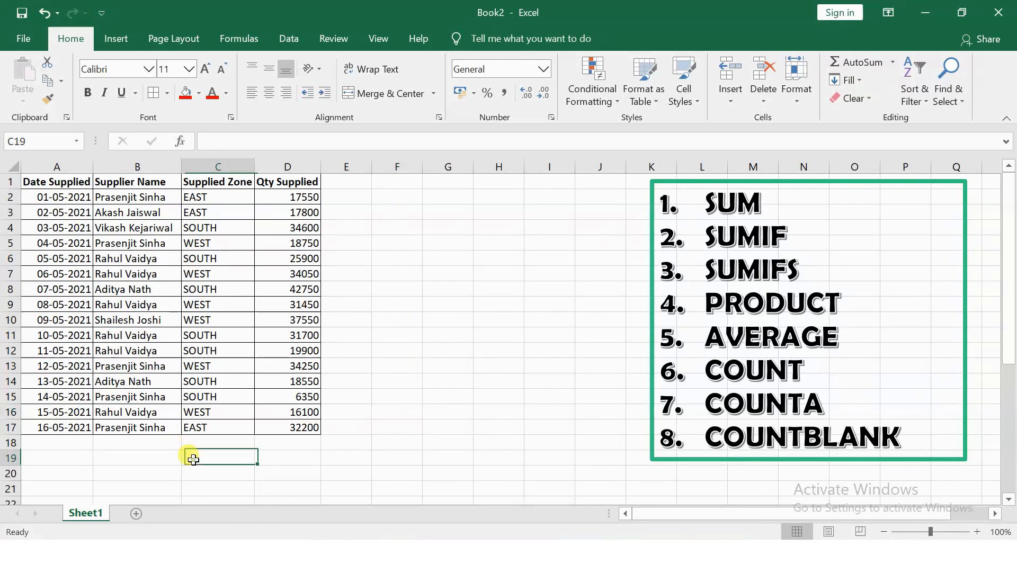
text(Total number of qu)
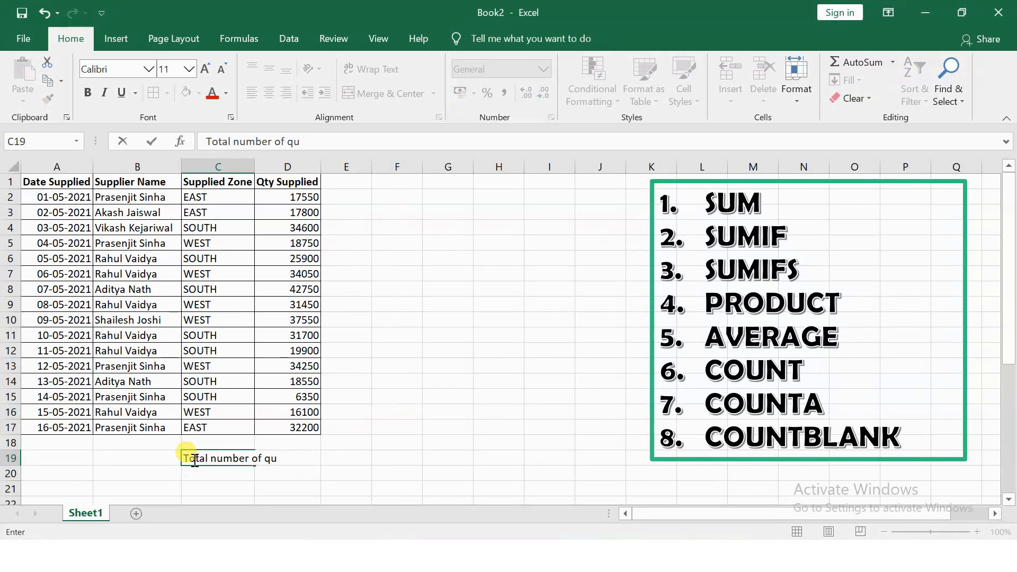
key(BackSpace)
text(ty supplied by Prasenjit Sinha)
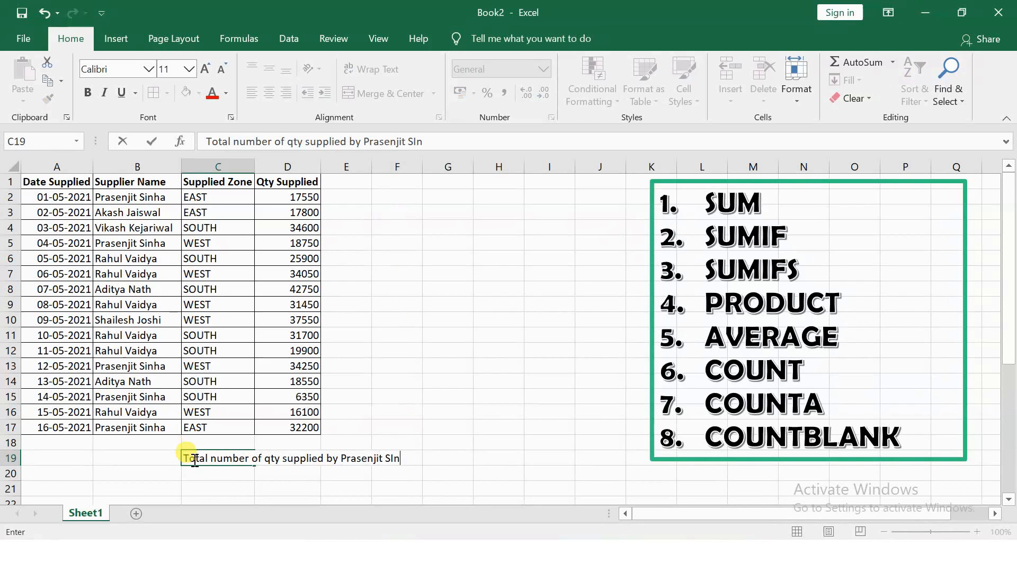
key(Return)
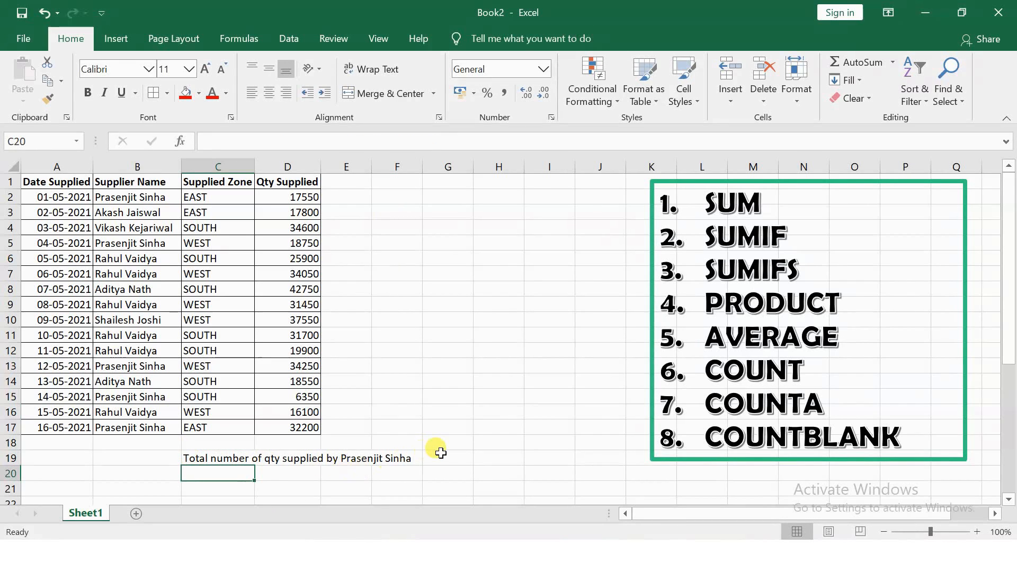
Start a SUMIF formula in G19 with the supplier names B2:B17 as the criteria range.
click(444, 454)
text(=)
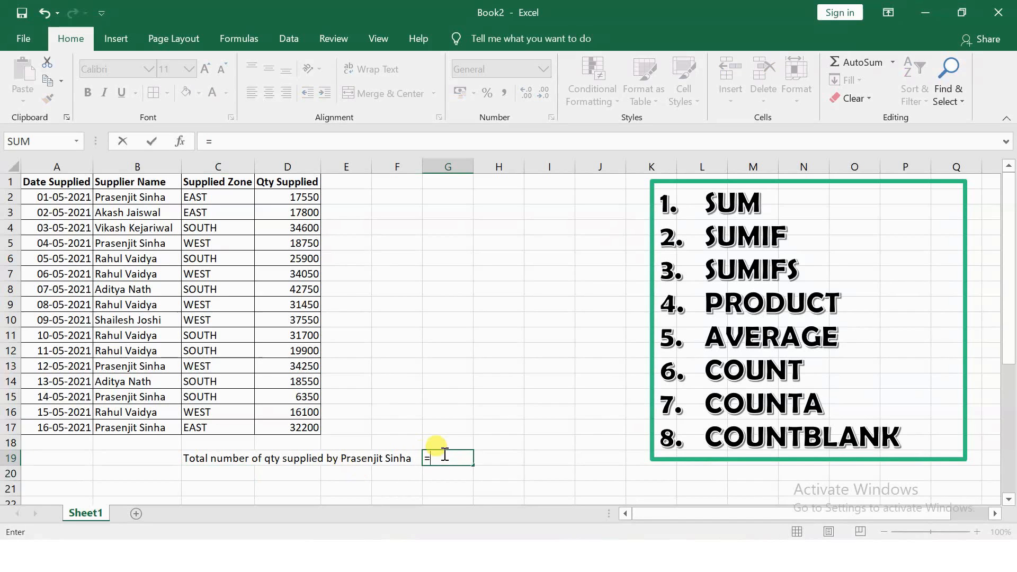
text(sumif)
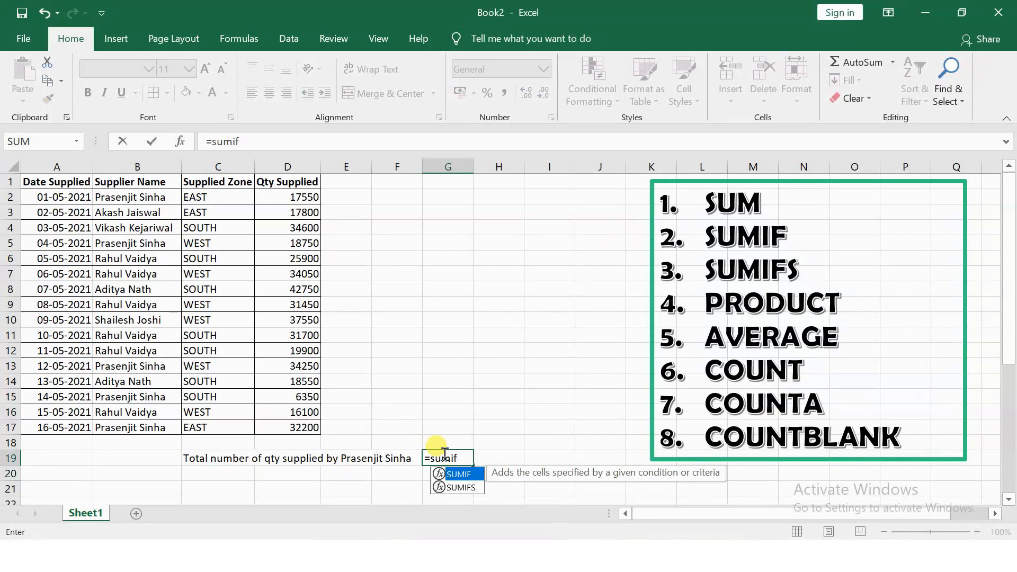
key(Tab)
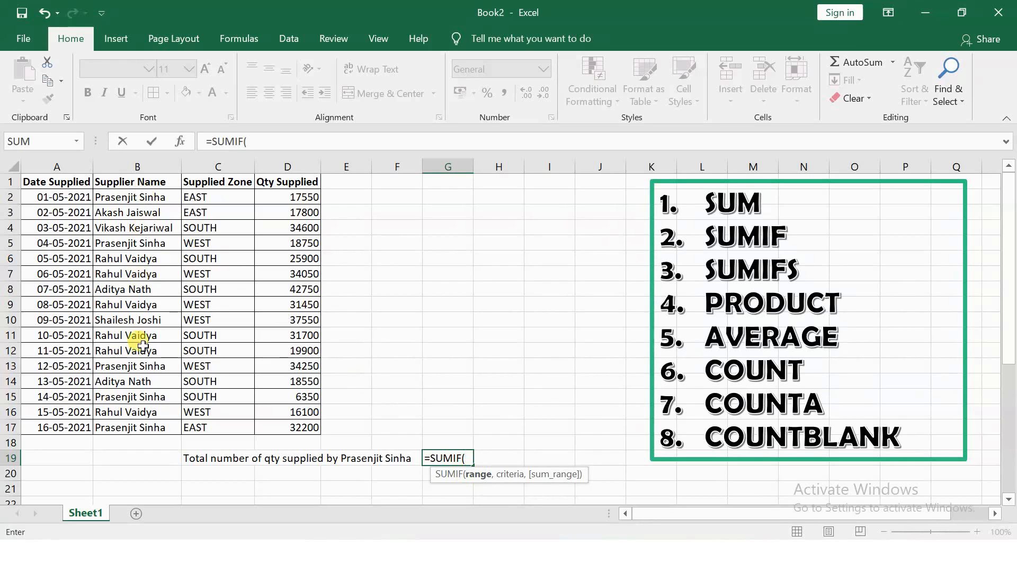
click(143, 199)
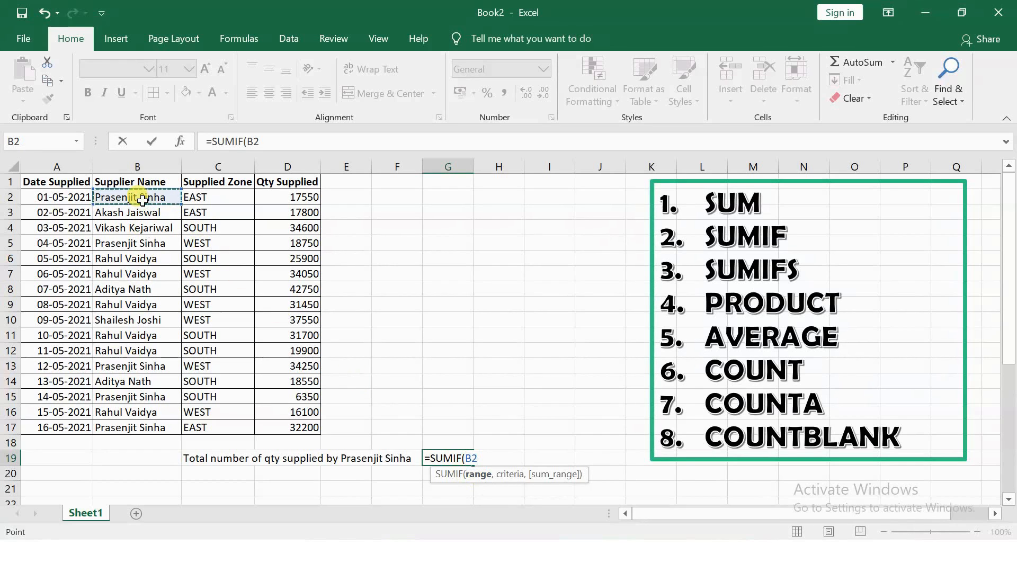
key(ctrl+shift+Down)
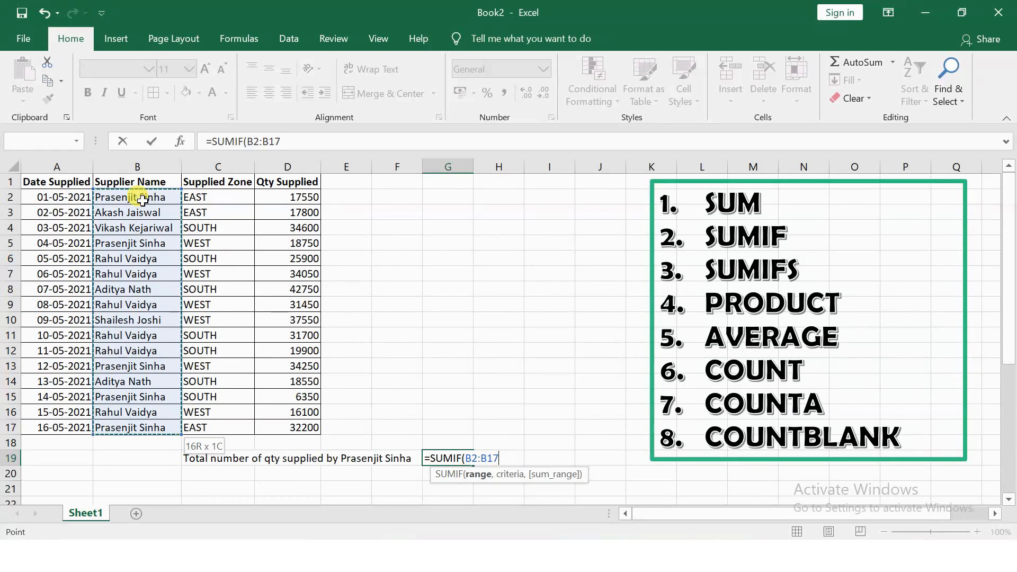
Complete the SUMIF in G19 with the full name of the supplier in B2 as quoted criterion and D2:D17 as the sum range.
text(,"Prasenji)
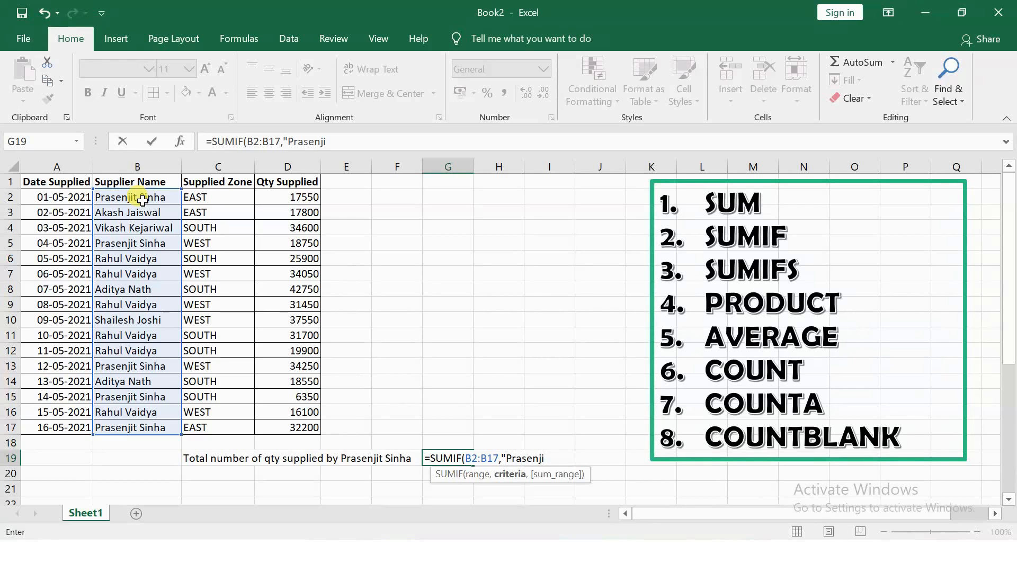
text(nha",)
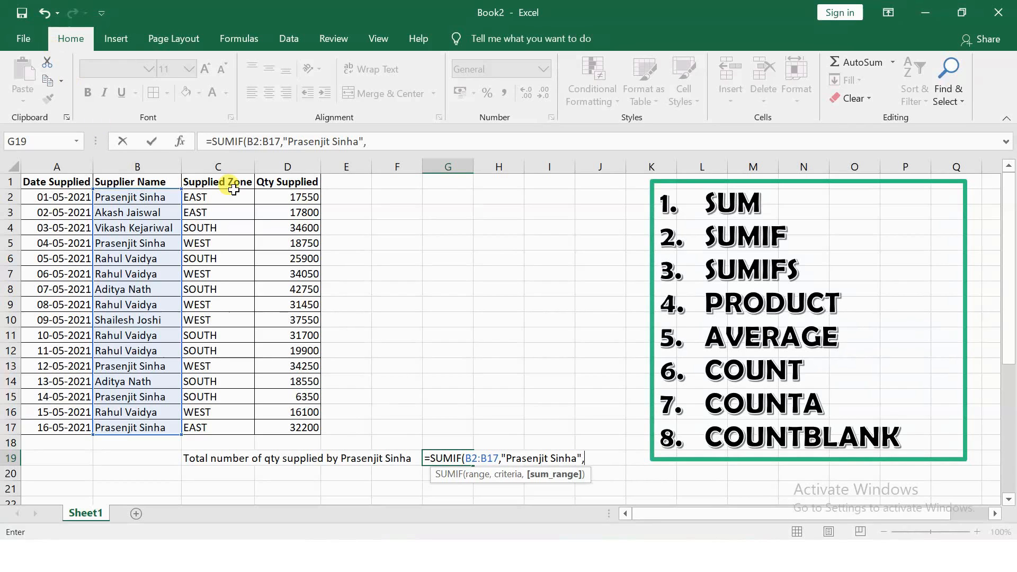
click(269, 195)
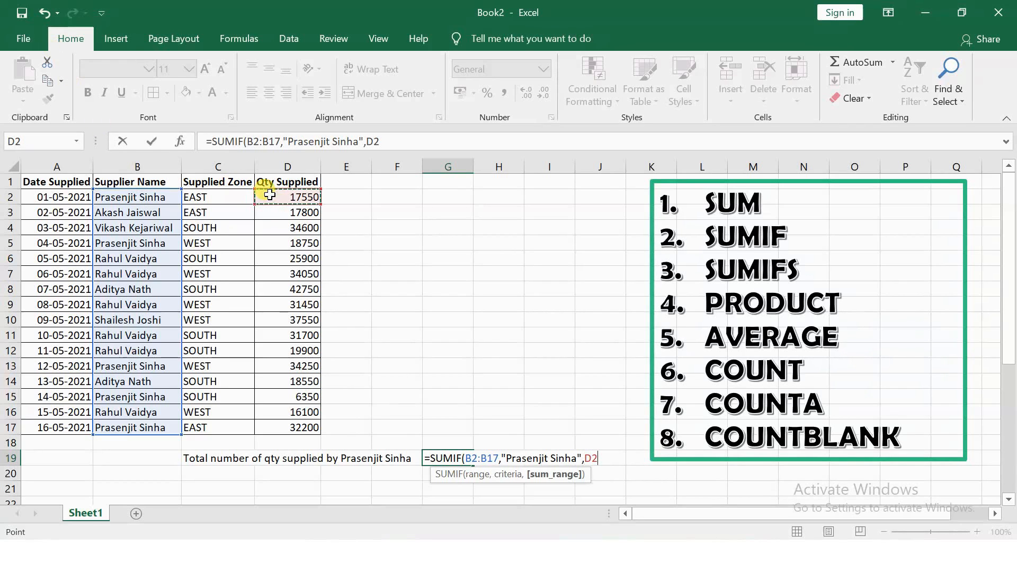
key(ctrl+shift+Down)
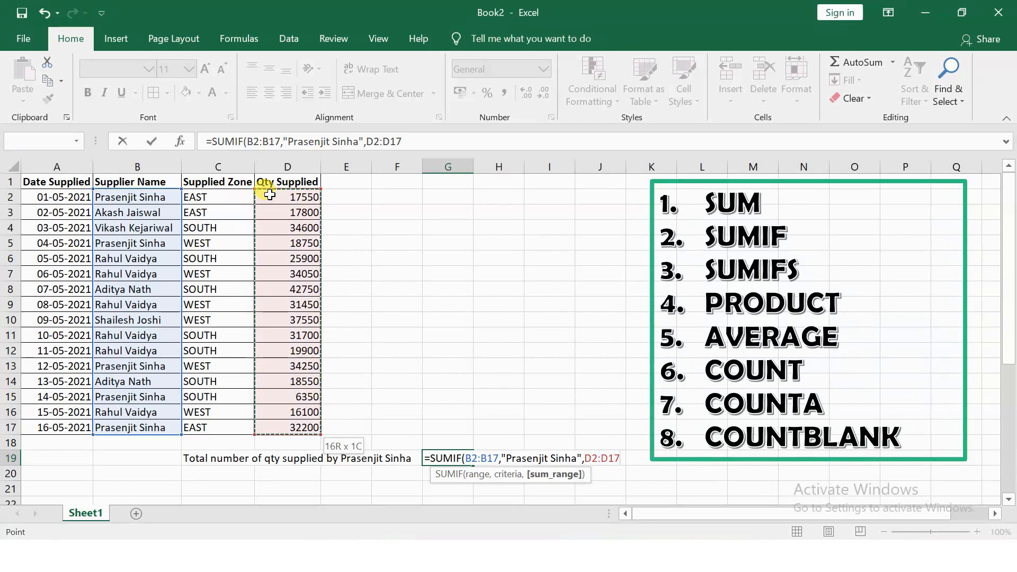
text())
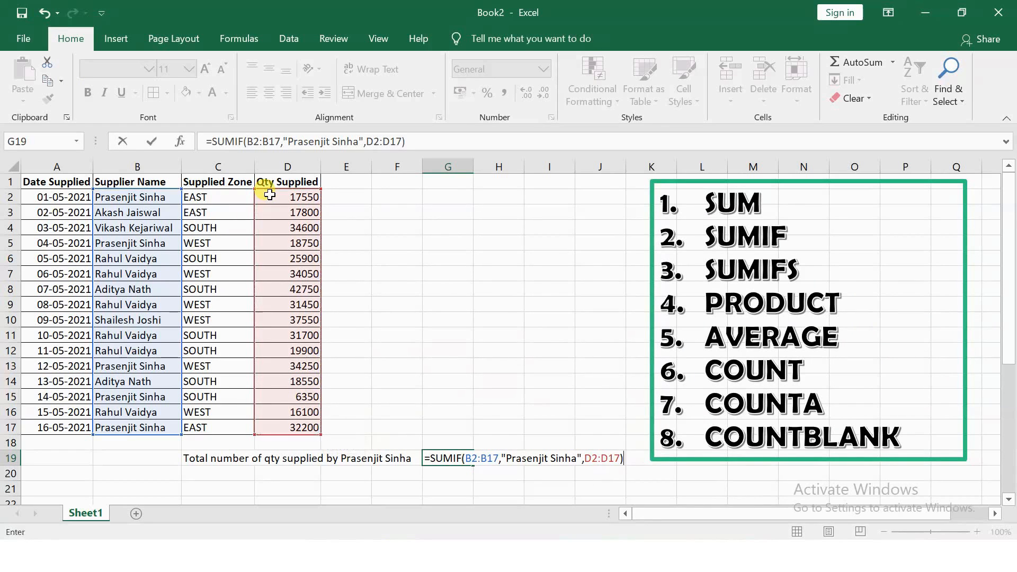
key(Return)
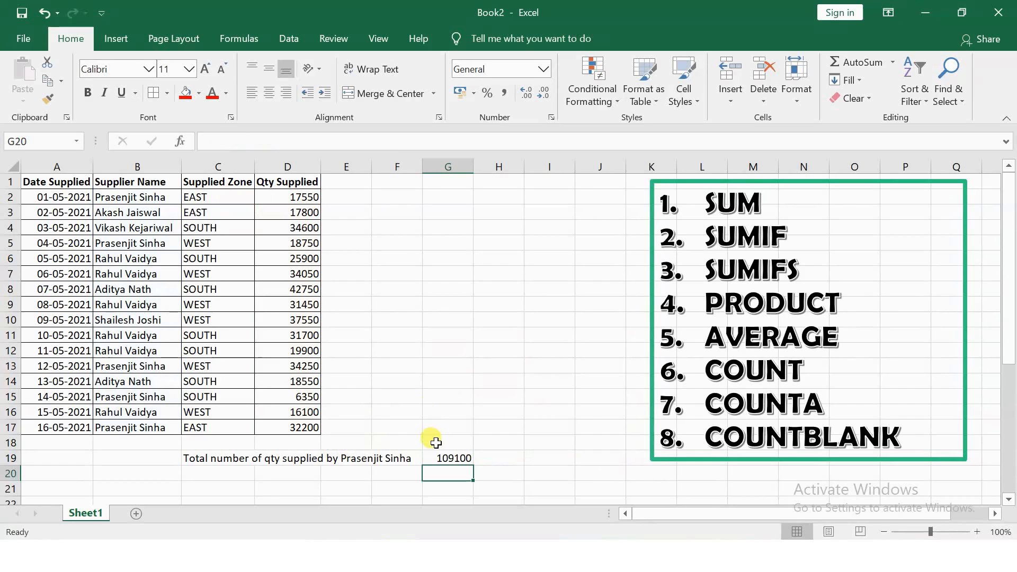
click(436, 457)
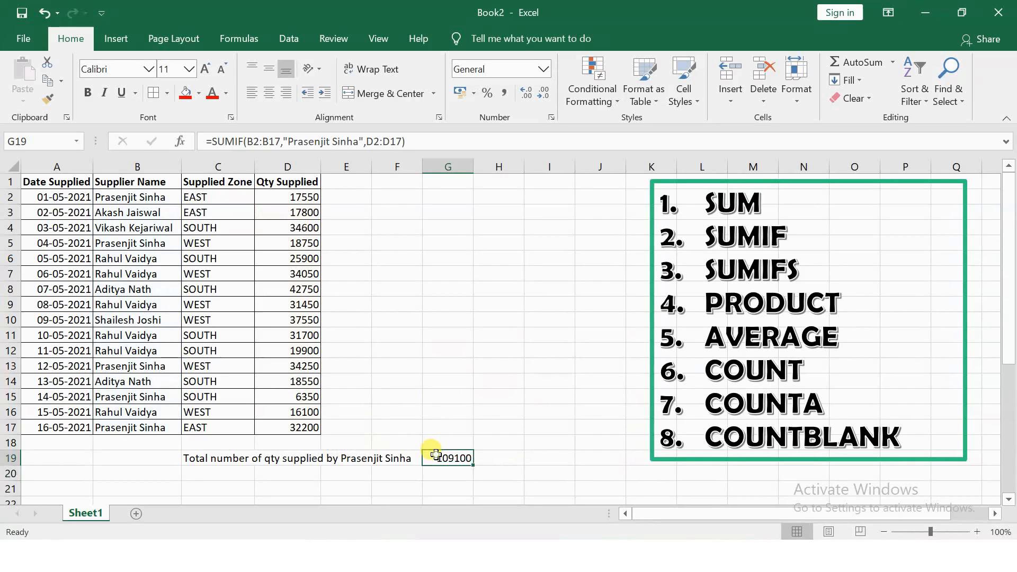
click(492, 386)
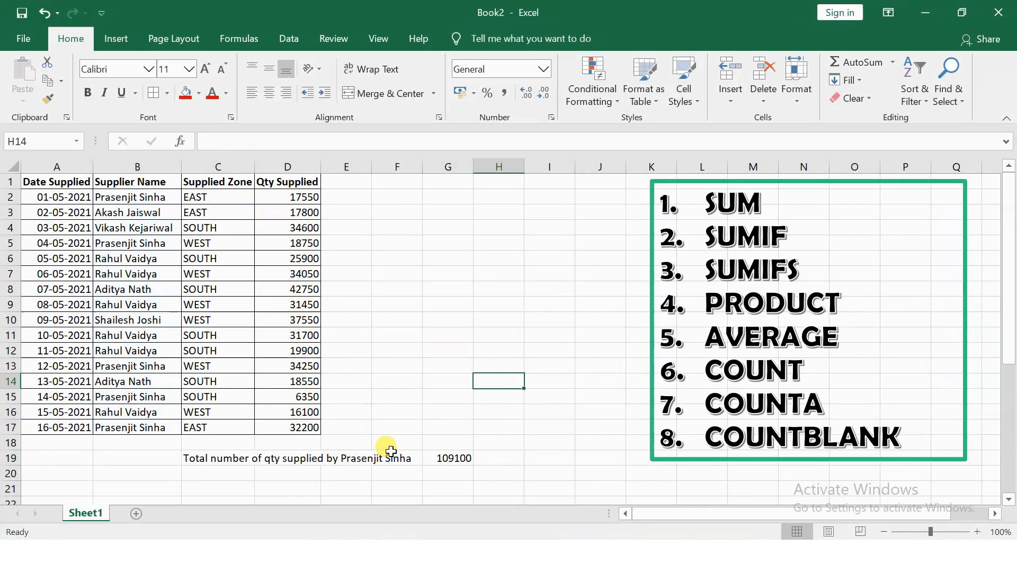
click(444, 453)
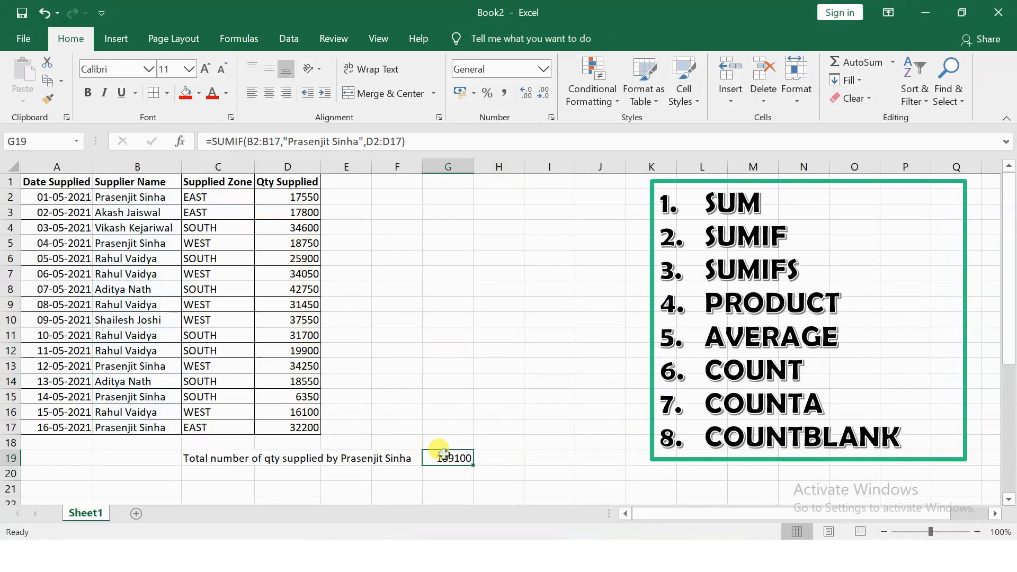
click(415, 439)
text(Pra)
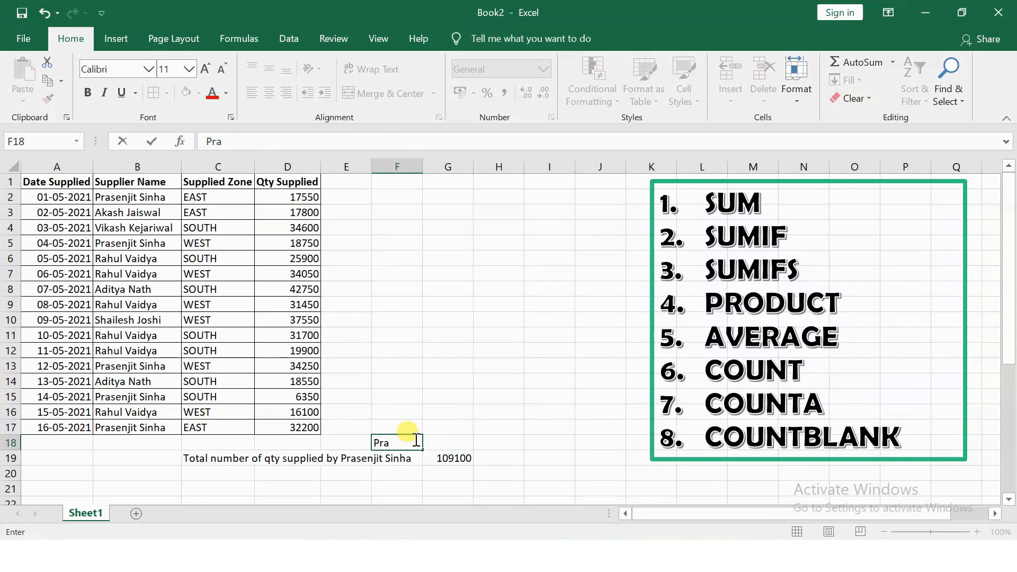
key(Escape)
Copy the supplier name from B15 into cell F17.
click(142, 396)
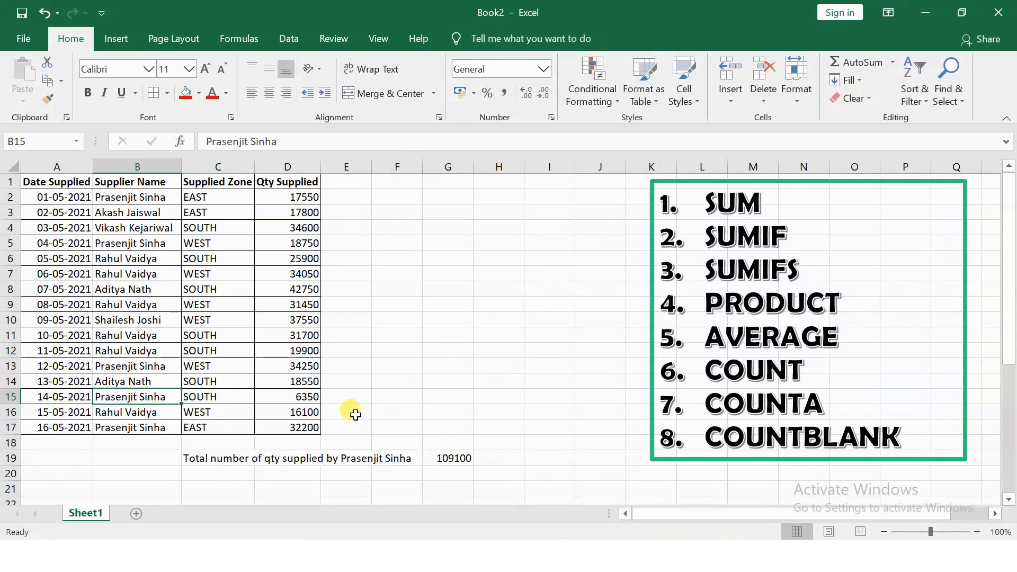
key(ctrl+c)
click(398, 427)
key(ctrl+v)
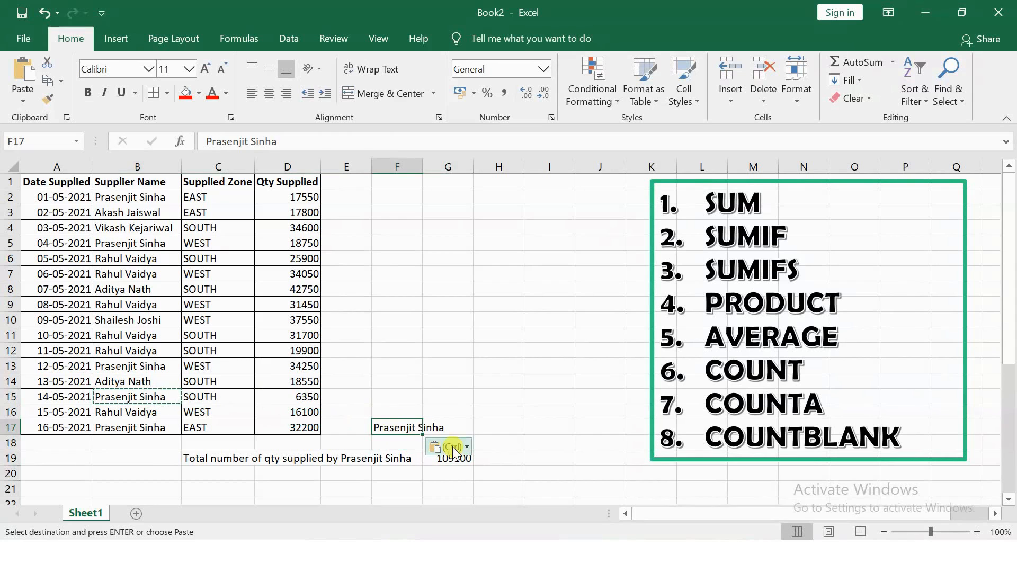
Replace the quoted supplier name in G19's SUMIF with a reference to F17, giving =SUMIF(B2:B17,F17,D2:D17).
click(455, 458)
double_click(456, 460)
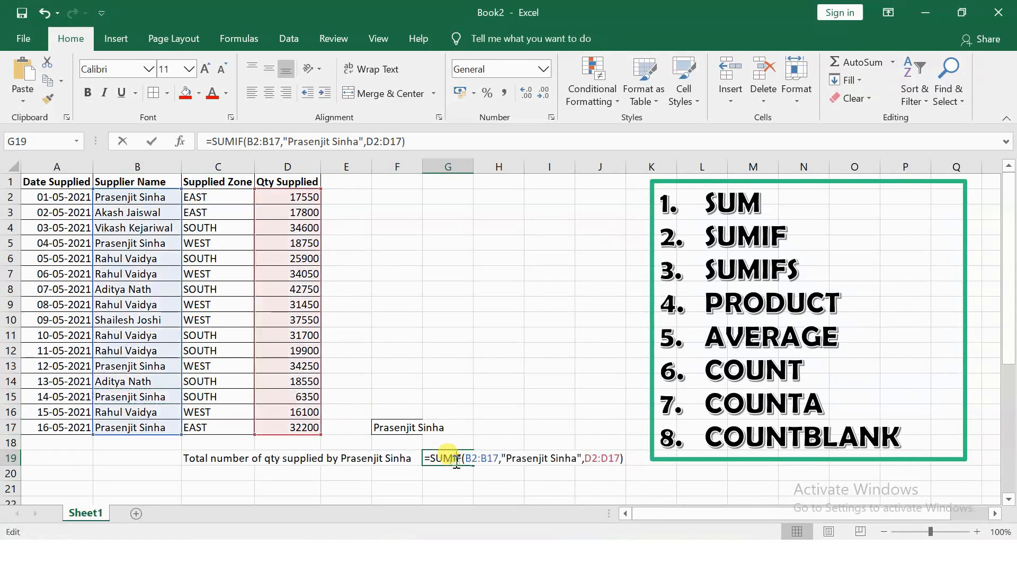
click(506, 458)
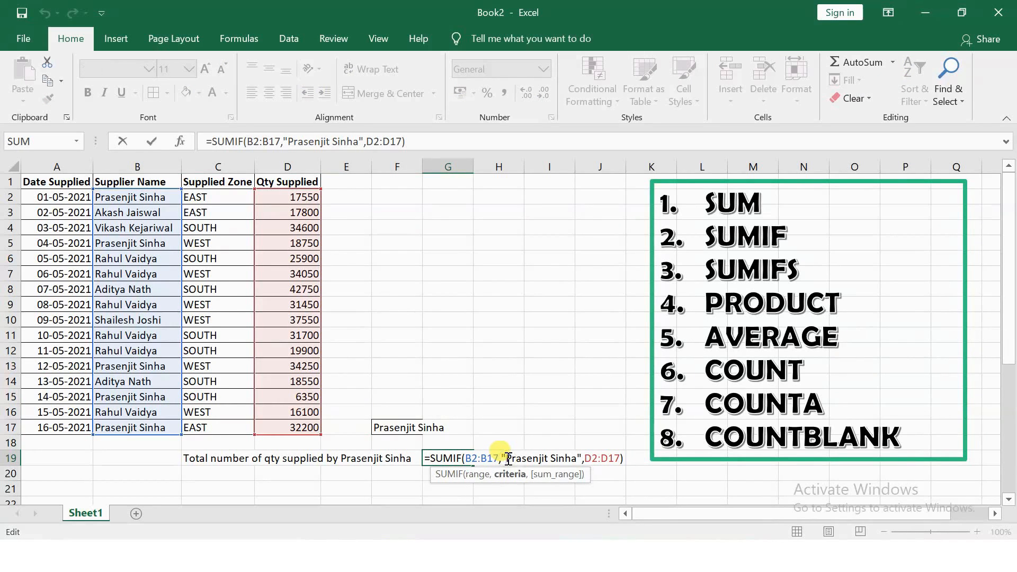
drag(505, 458, 581, 448)
click(396, 427)
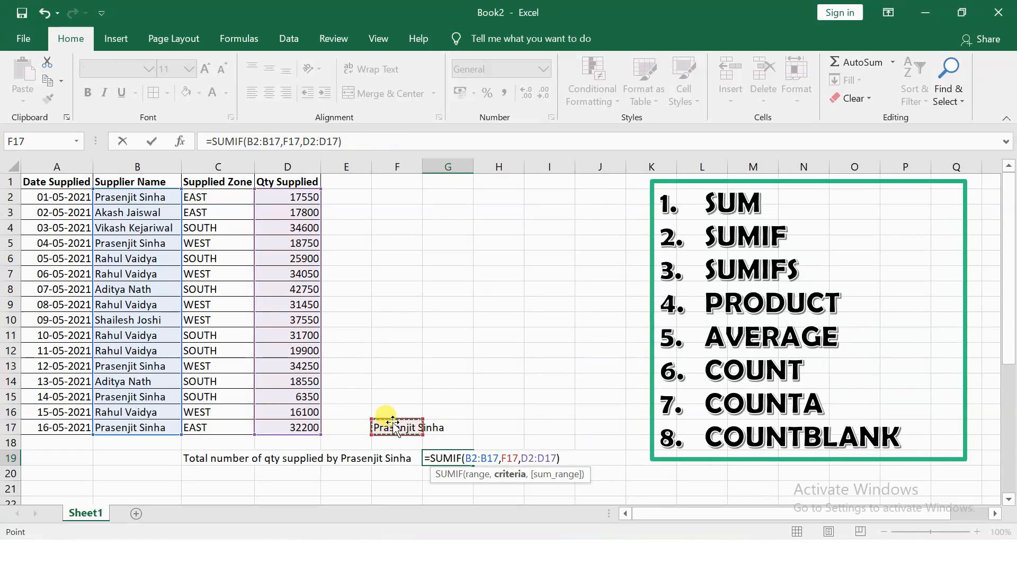
key(Return)
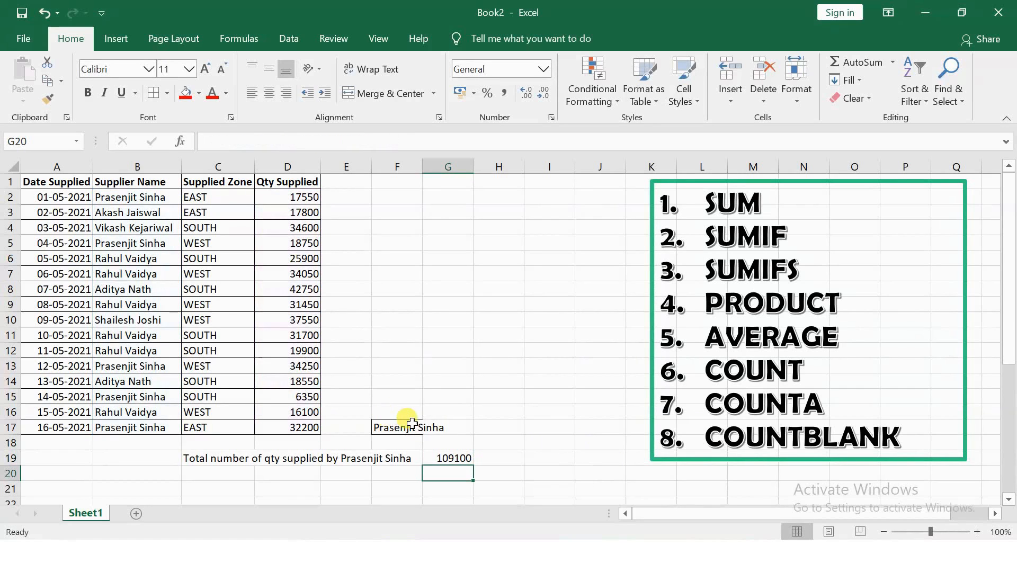
Change the SUMIF criterion by copying the supplier name from B14 into F17.
click(129, 383)
key(ctrl+c)
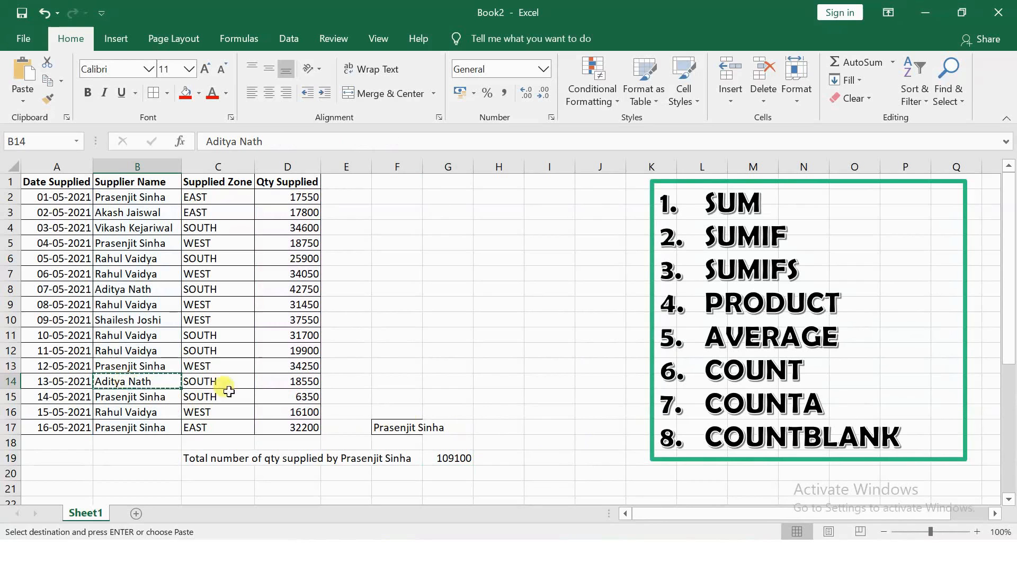
click(394, 439)
click(392, 427)
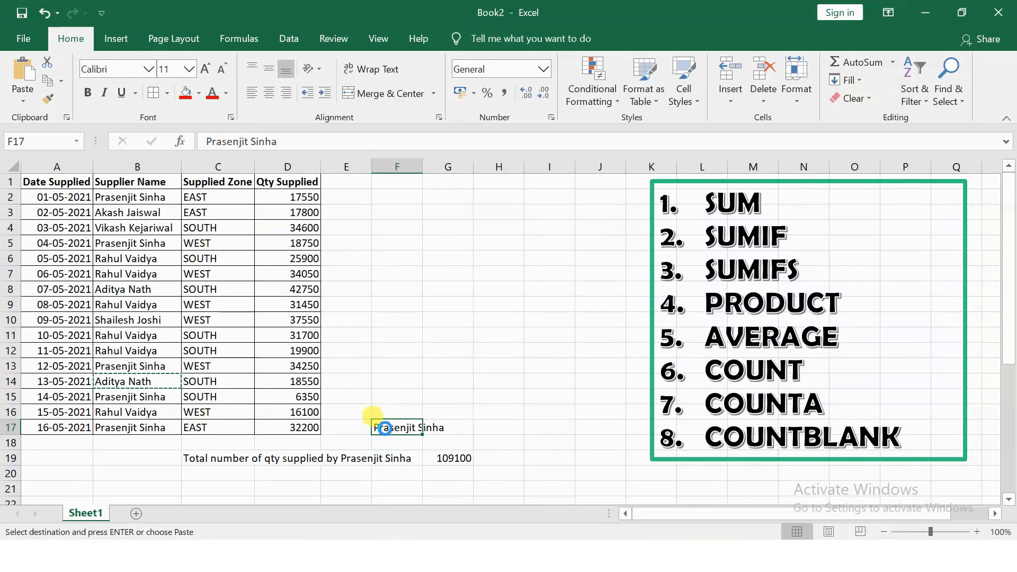
key(ctrl+v)
click(488, 373)
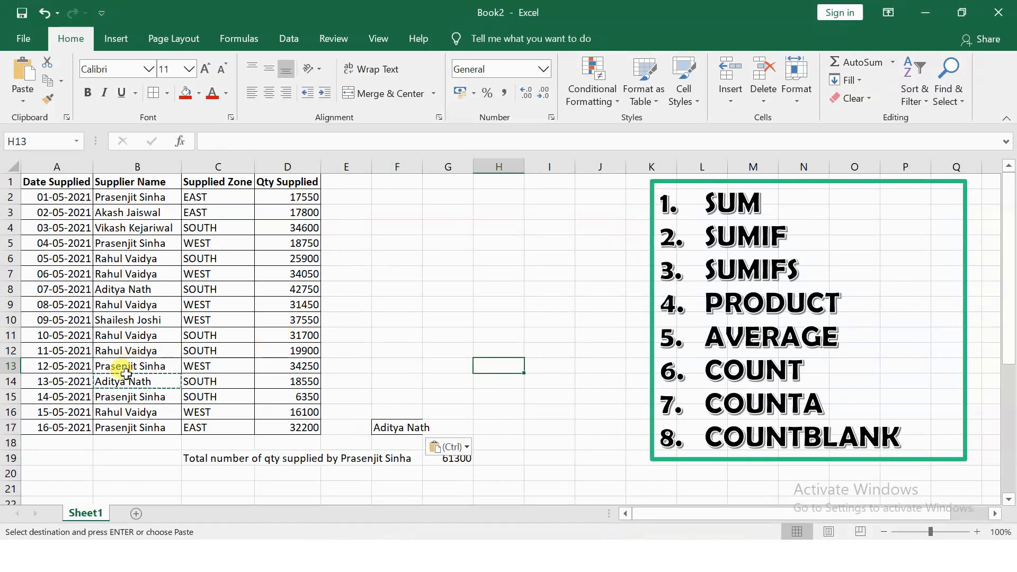
Copy the supplier name from B16 into F17 as the SUMIF criterion and check the formula in G19.
click(112, 412)
key(ctrl+c)
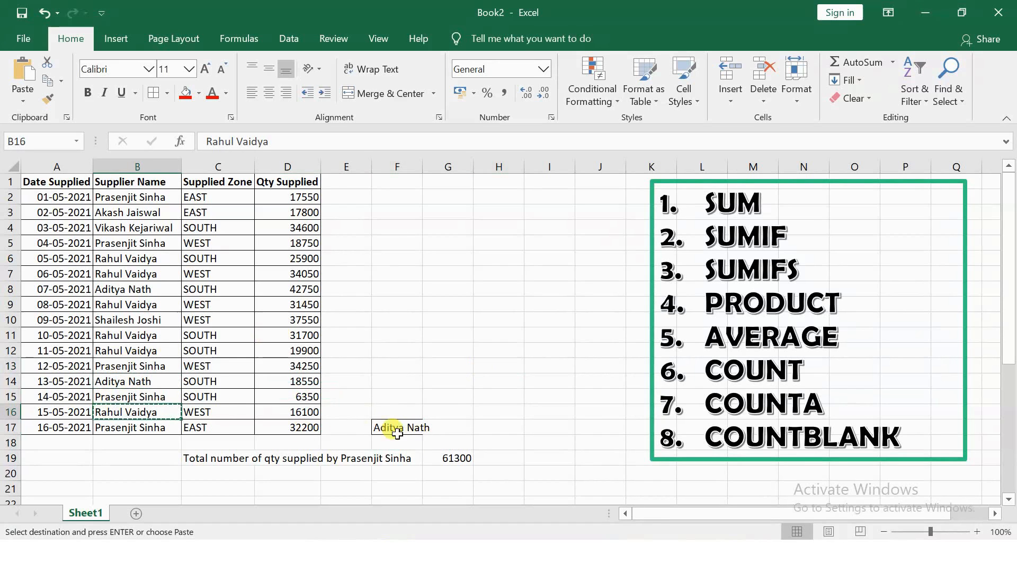
click(389, 428)
key(ctrl+v)
click(554, 321)
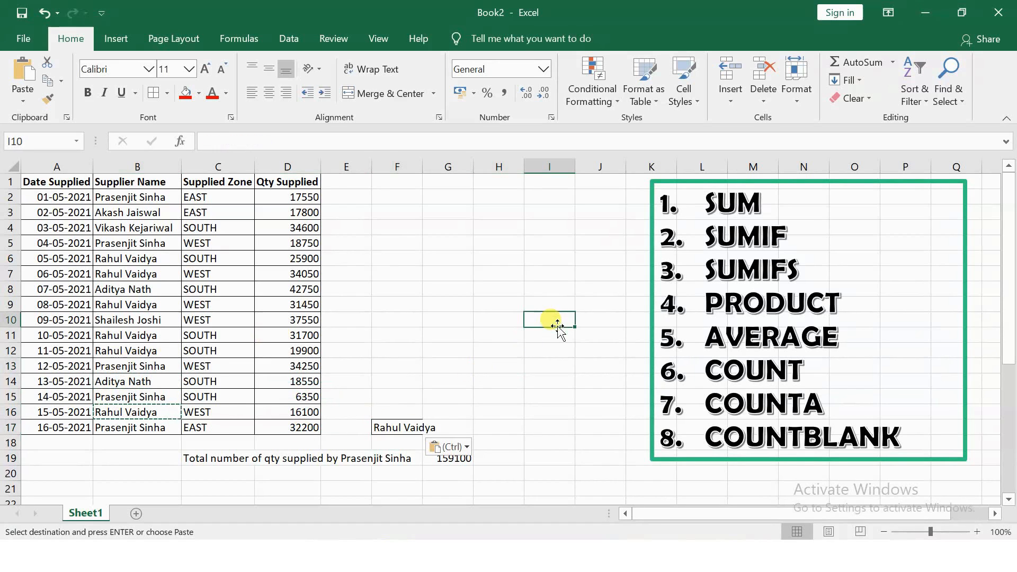
click(485, 460)
key(Escape)
click(463, 459)
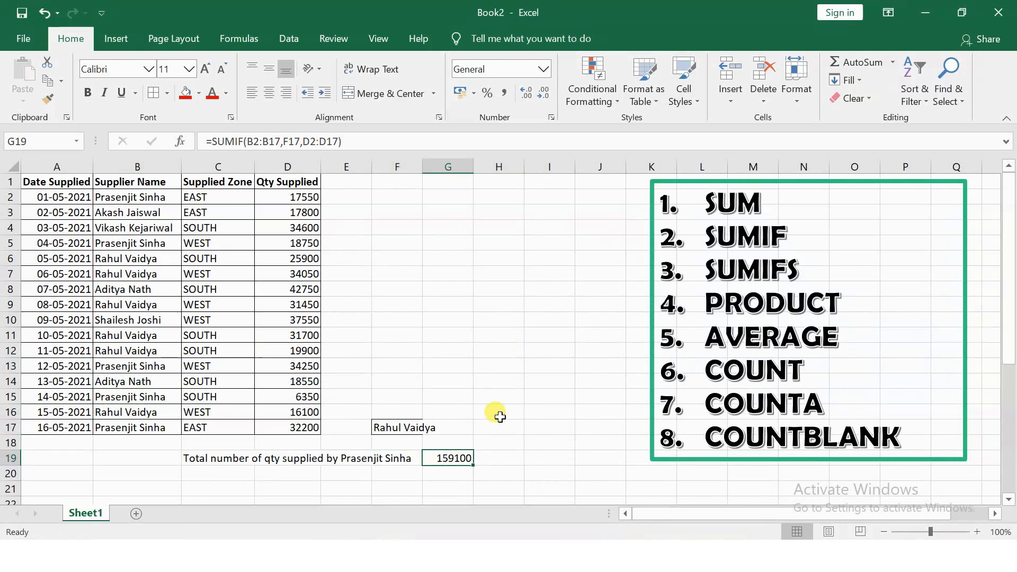
click(613, 400)
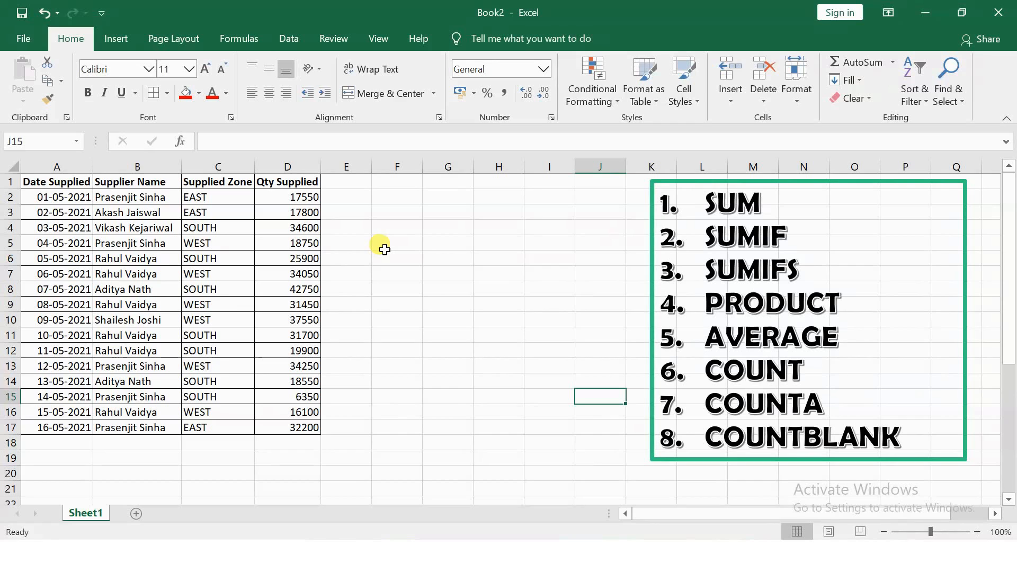
click(441, 321)
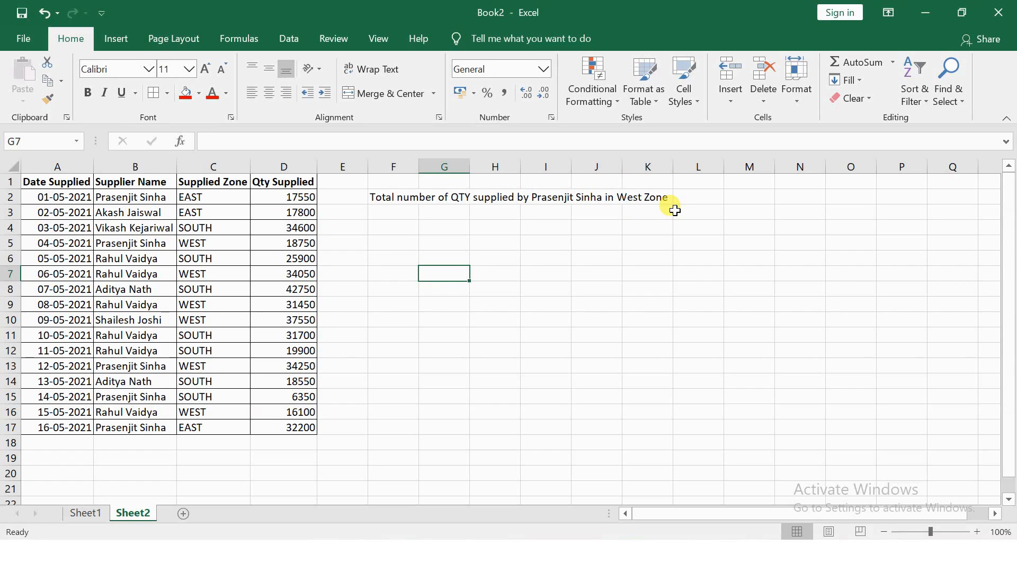
Start a SUMIFS formula in G4 with the supplied quantities D2:D17 as the sum range.
click(454, 226)
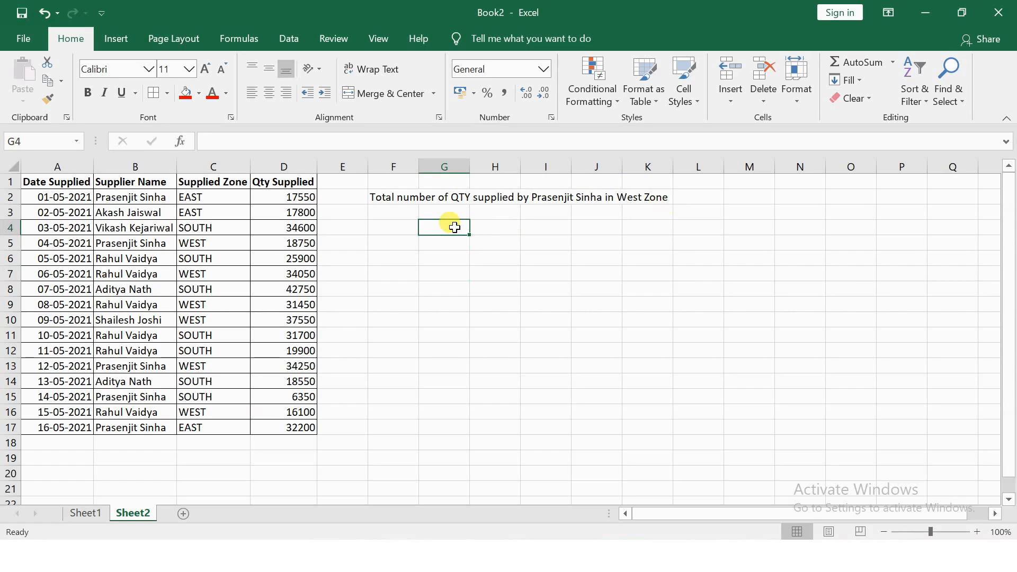
text(=sumifs)
key(Tab)
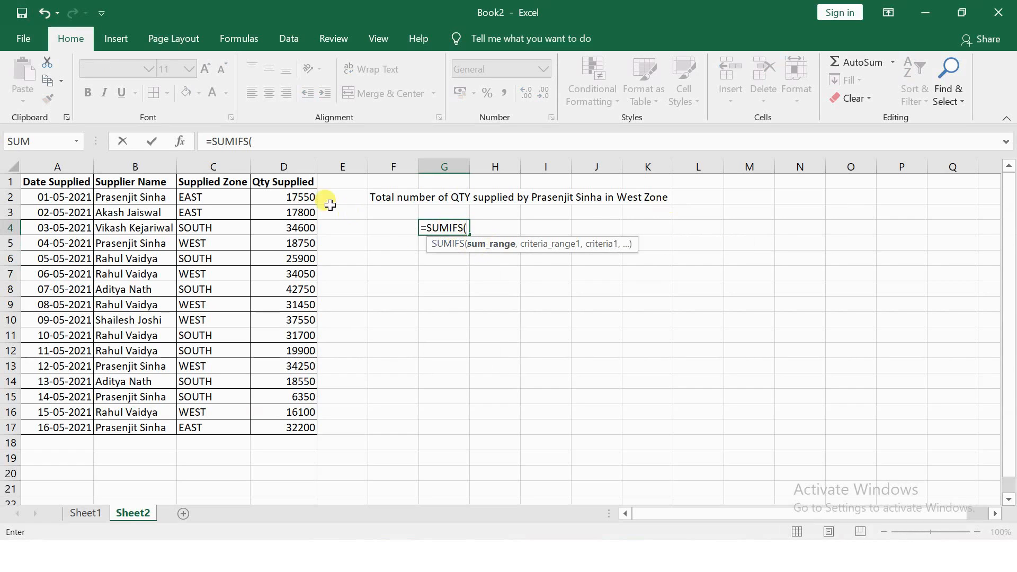
click(297, 197)
key(ctrl+shift+Down)
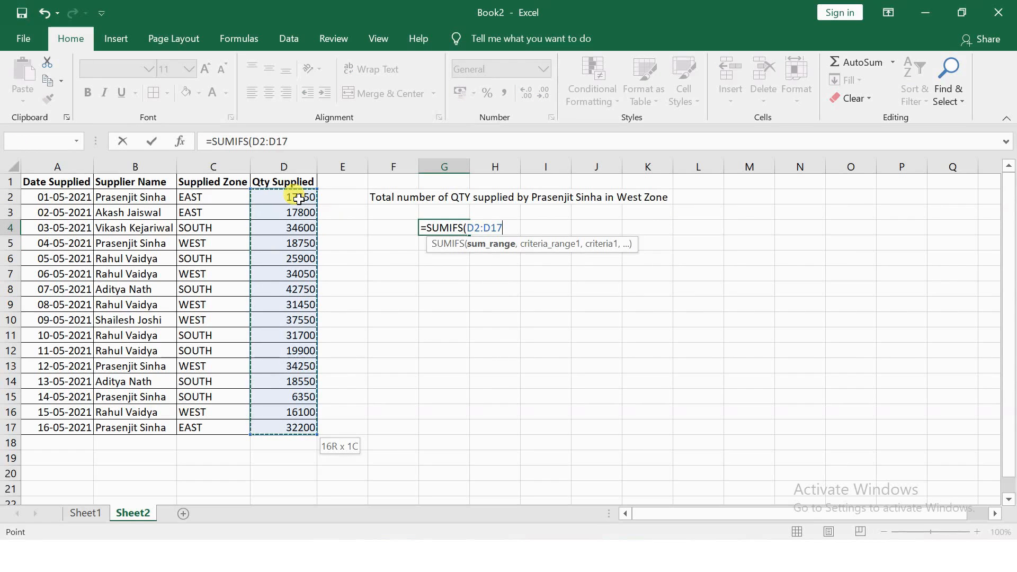
text(,)
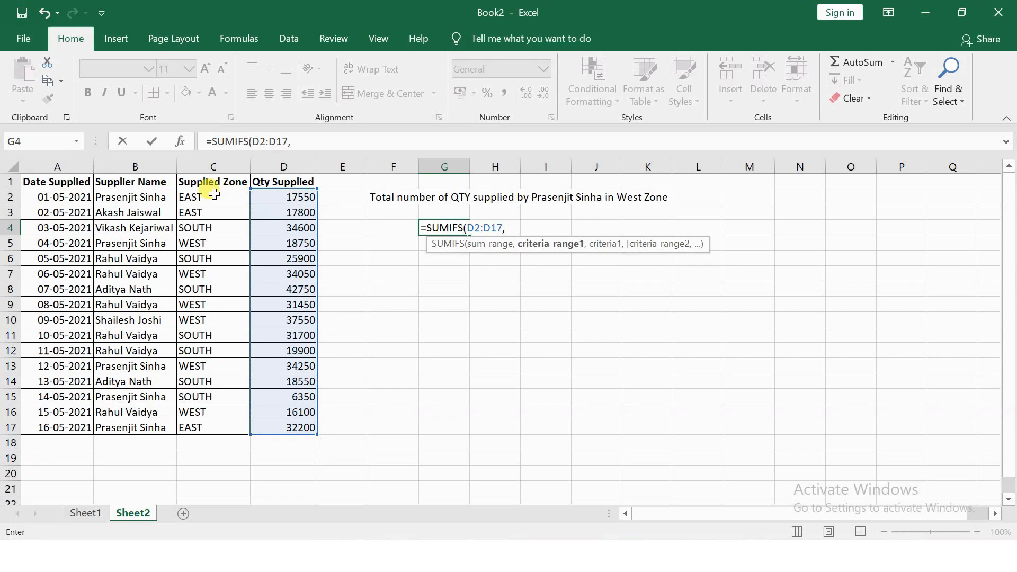
Add B2:B17 as the first criteria range in G4's SUMIFS, with the quoted supplier name from the F2 heading as its criterion.
click(141, 197)
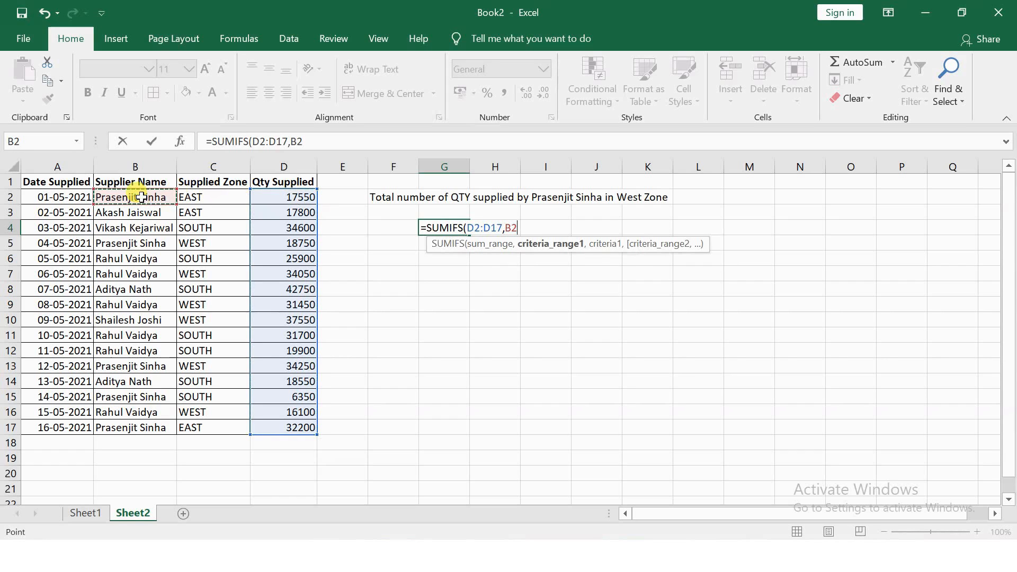
key(ctrl+shift+Down)
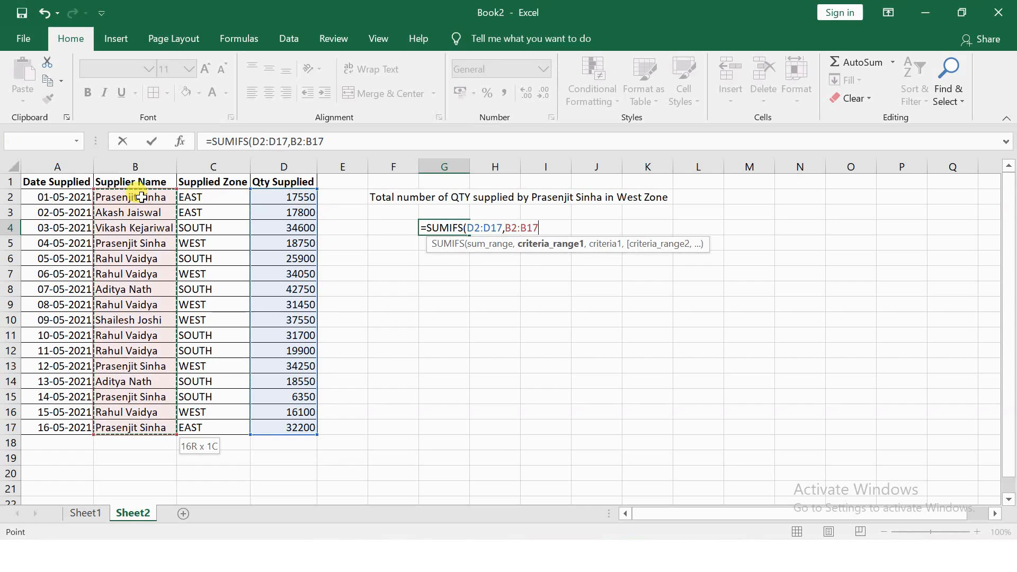
text(,)
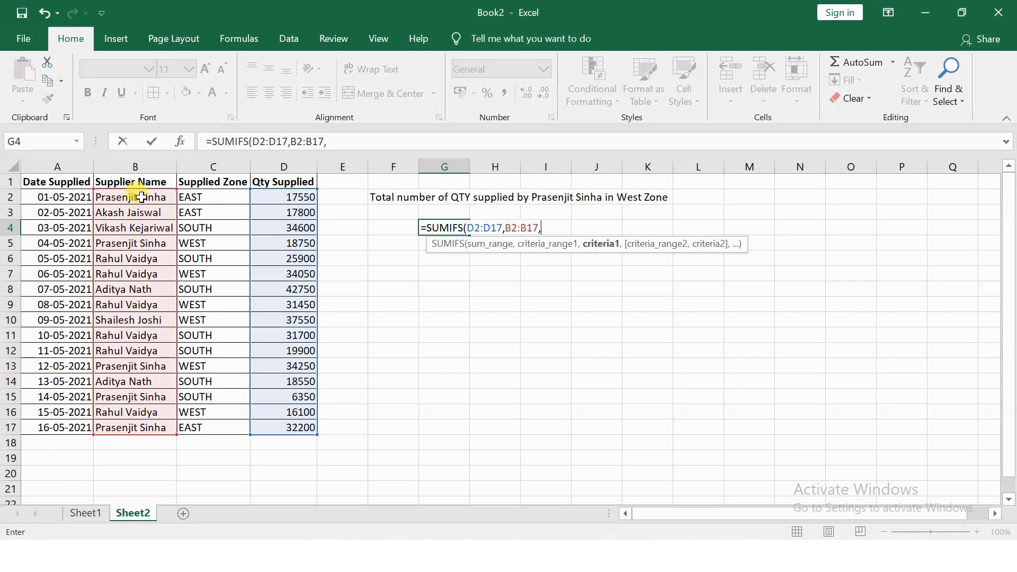
text("Prasenjit SInha)
key(BackSpace)
key(BackSpace)
key(BackSpace)
key(BackSpace)
text(inha)
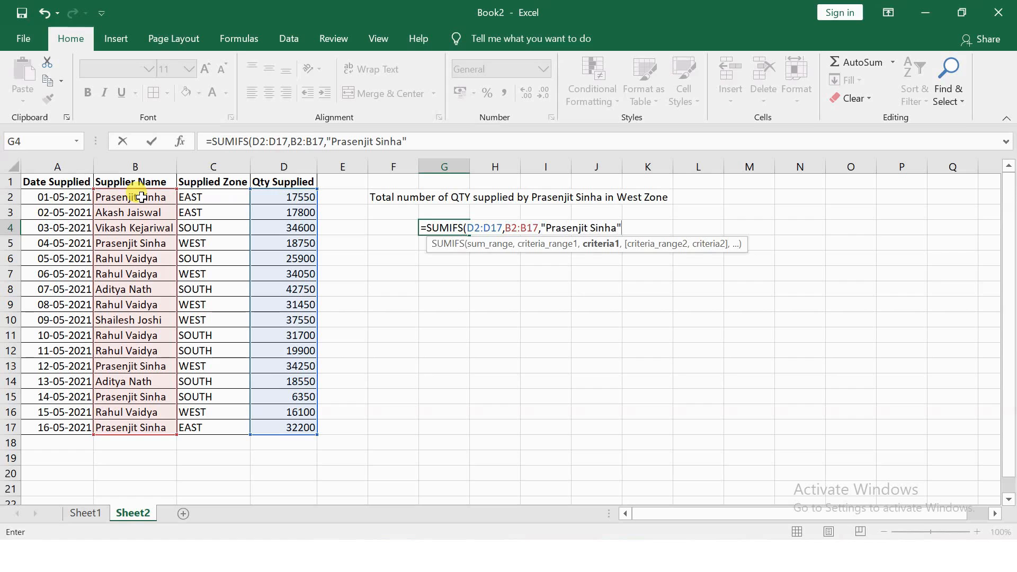
text(",)
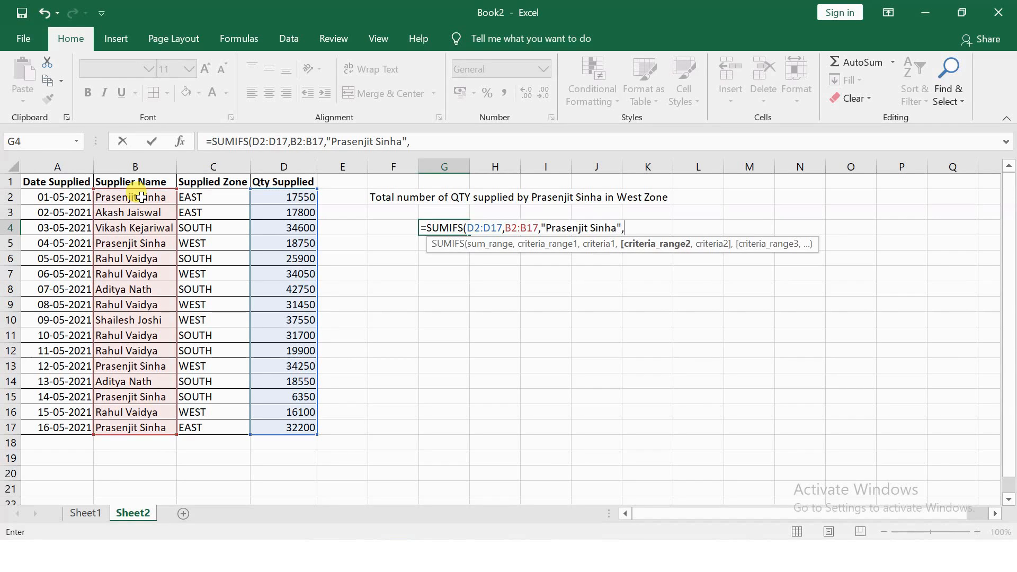
Complete G4's SUMIFS with C2:C17 as the second criteria range and "west" as its criterion.
click(200, 193)
key(ctrl+shift+Down)
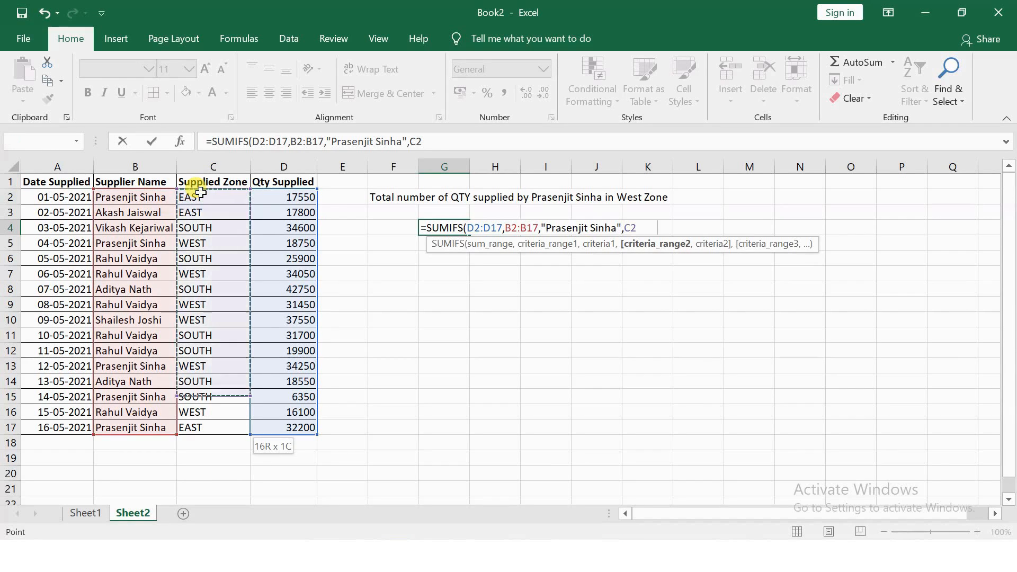
text(,)
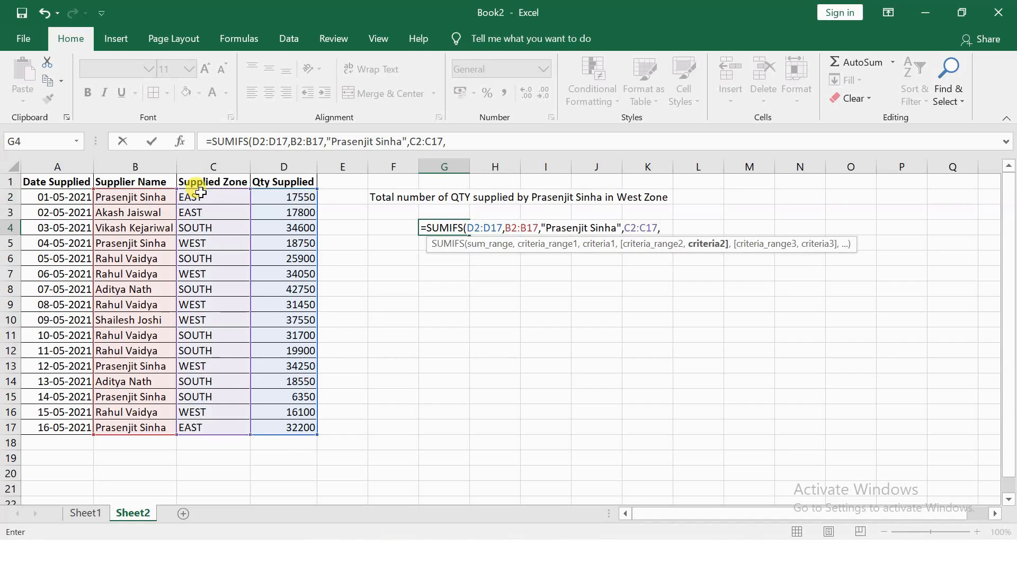
text("west"))
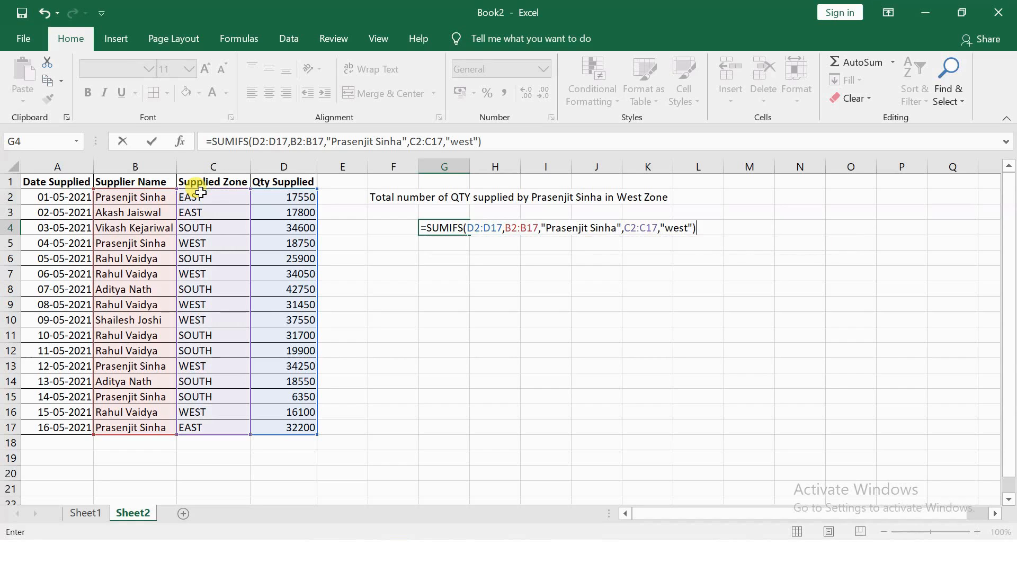
key(Return)
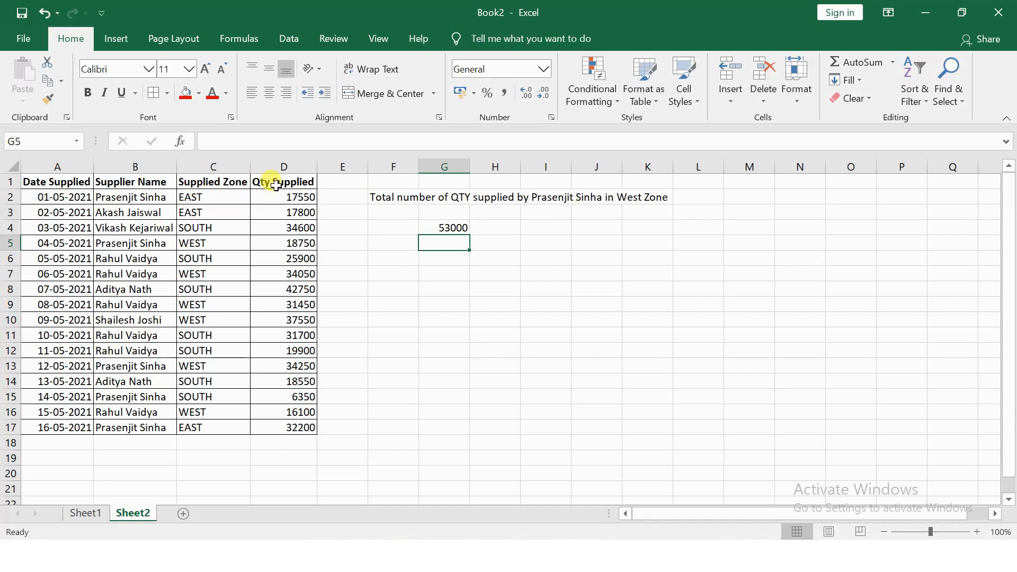
click(443, 227)
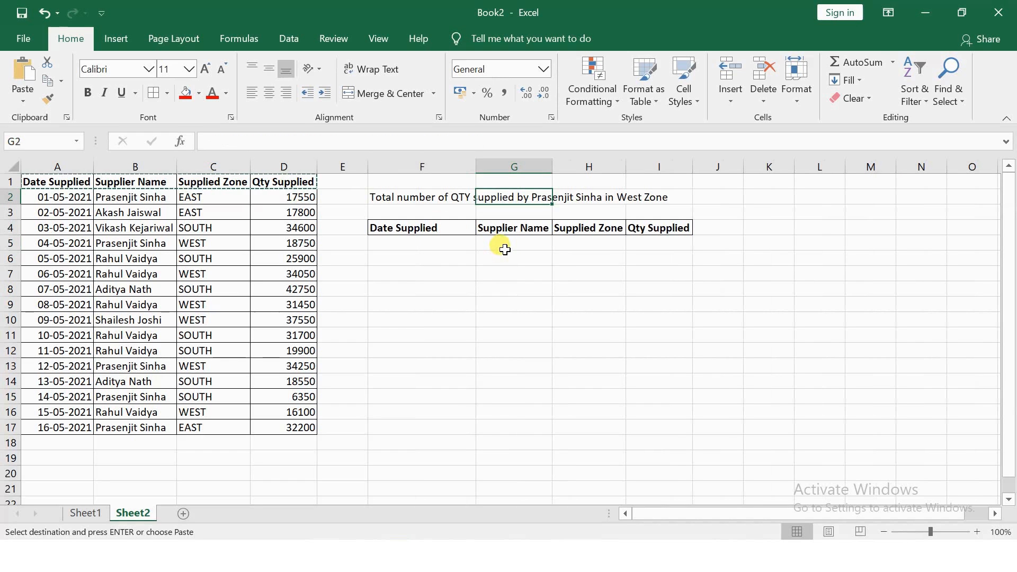
Copy the supplier name from B2 into G5 and the zone WEST from C7 into H5.
click(502, 247)
click(154, 198)
key(ctrl+c)
click(492, 242)
key(ctrl+v)
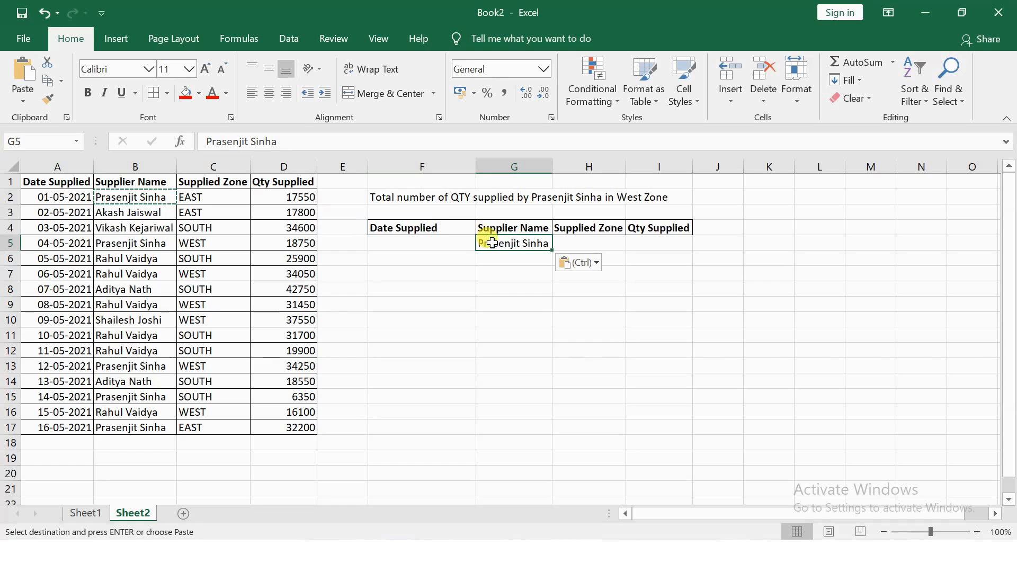
click(203, 269)
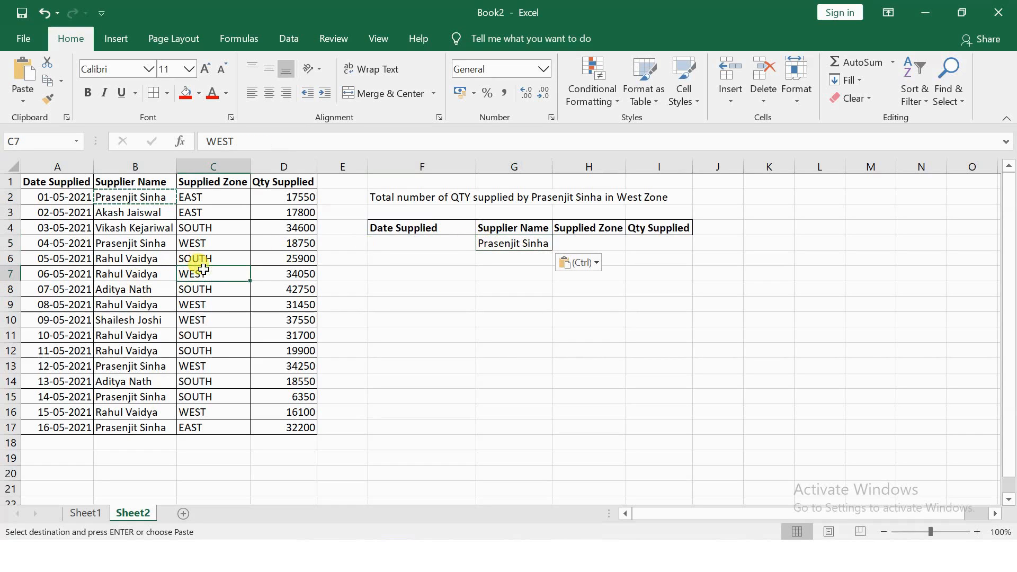
key(ctrl+c)
click(572, 247)
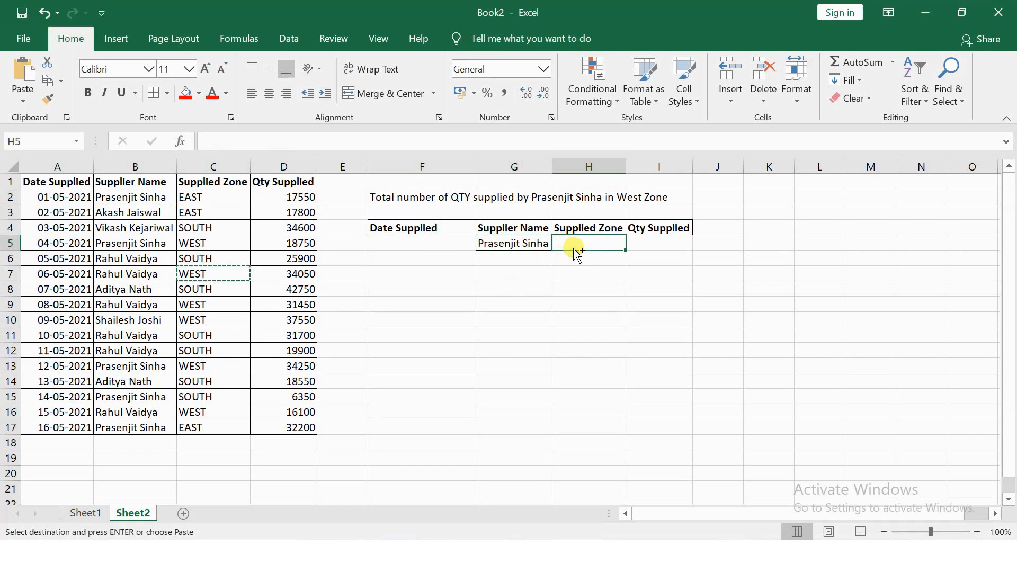
key(ctrl+v)
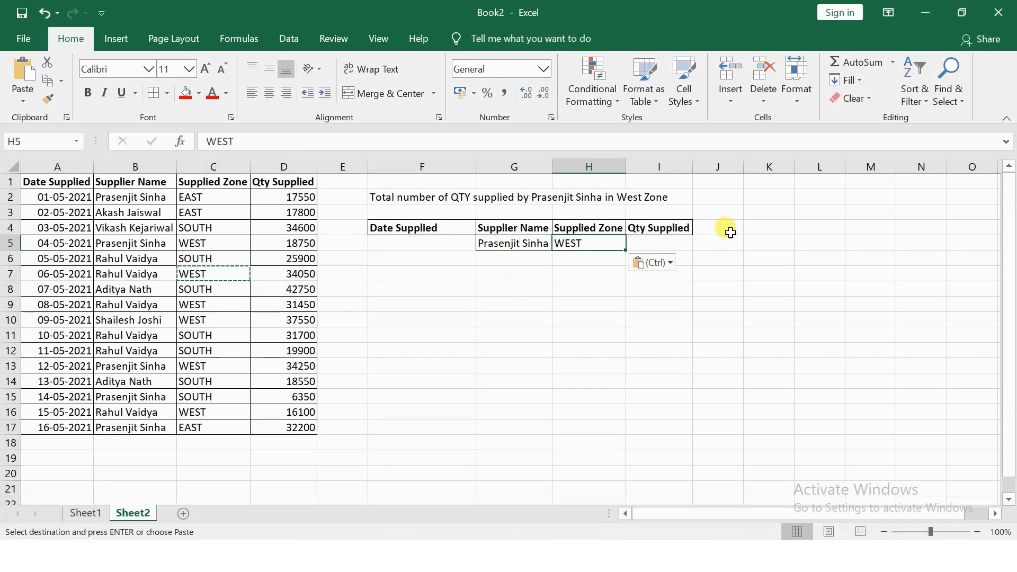
Start a SUMIFS formula in I5 with D2:D17 as the sum range.
click(670, 244)
key(Escape)
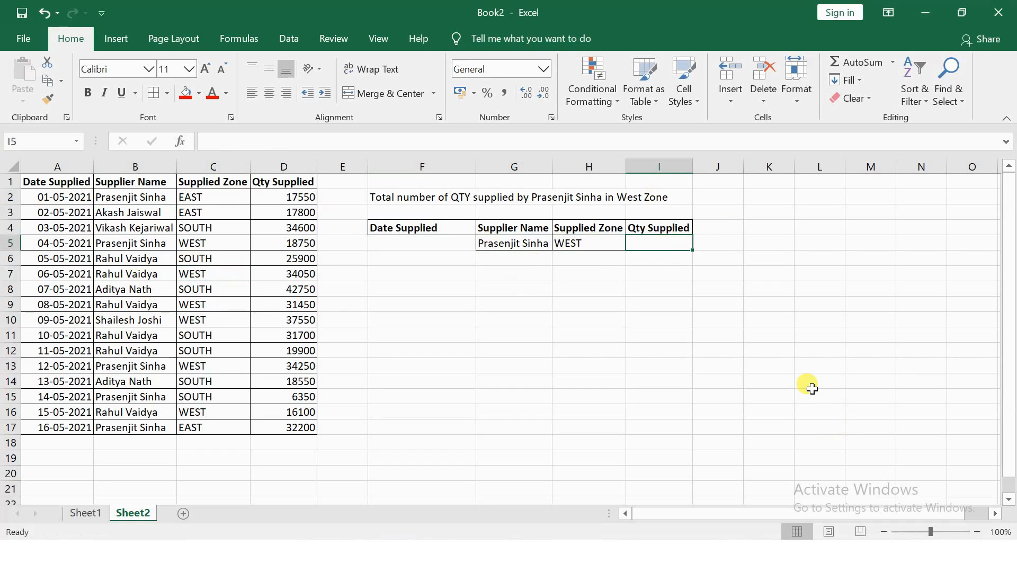
text(=sumi)
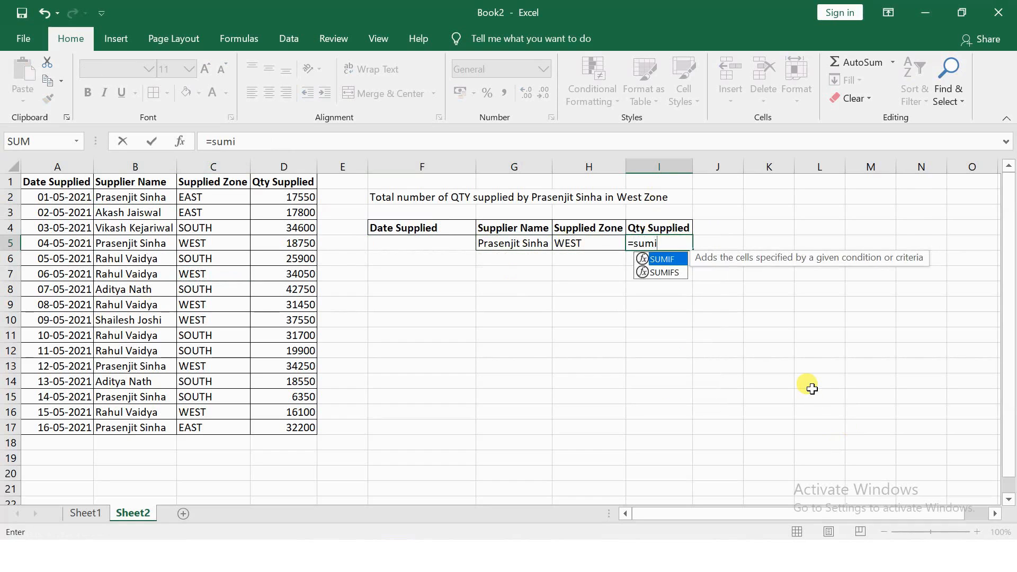
key(Down)
key(Tab)
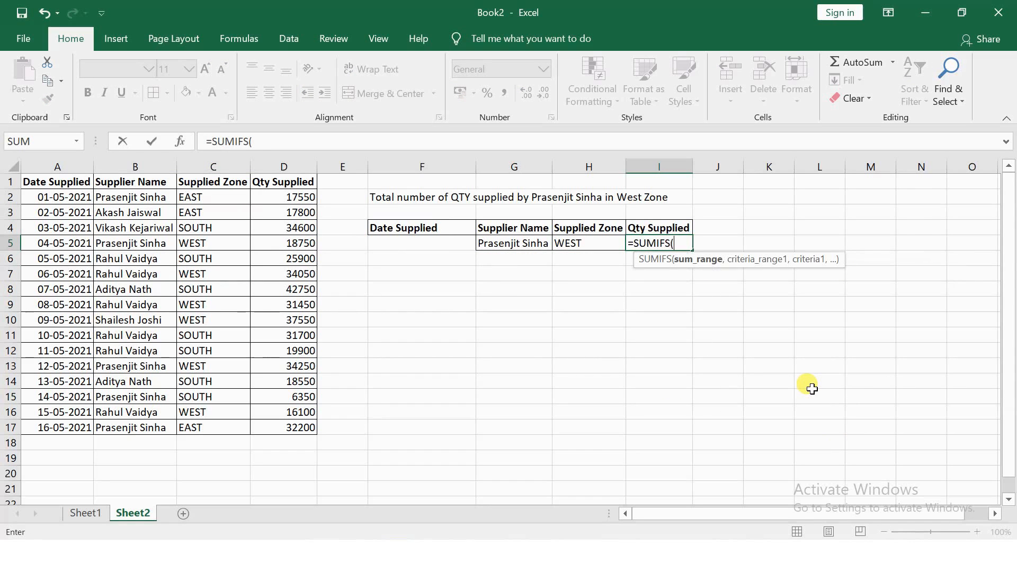
click(285, 197)
key(ctrl+shift+Down)
text(,)
Add B2:B17 as the first criteria range in I5's SUMIFS, with cell G5 as its criterion.
click(151, 197)
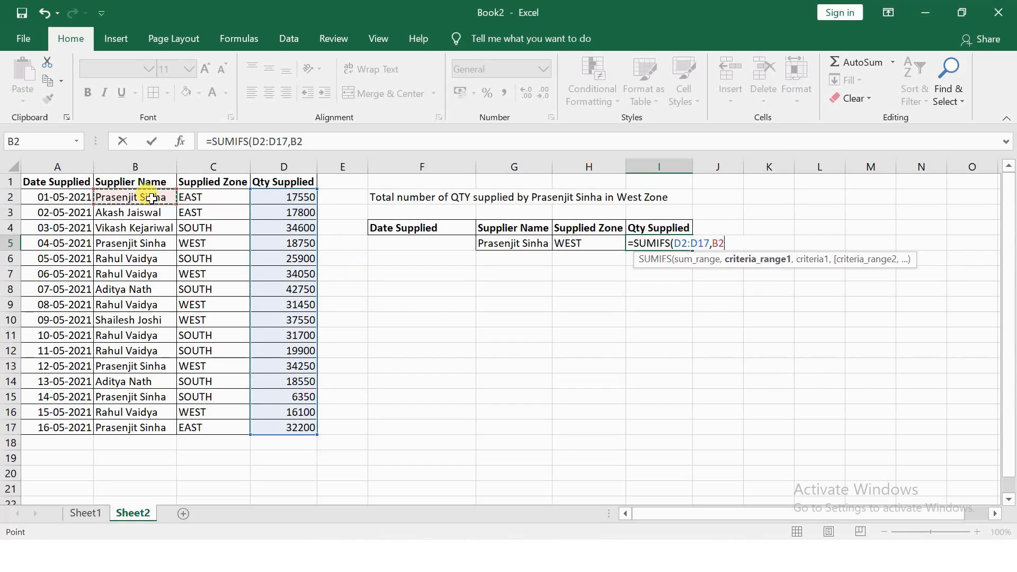
key(ctrl+shift+Down)
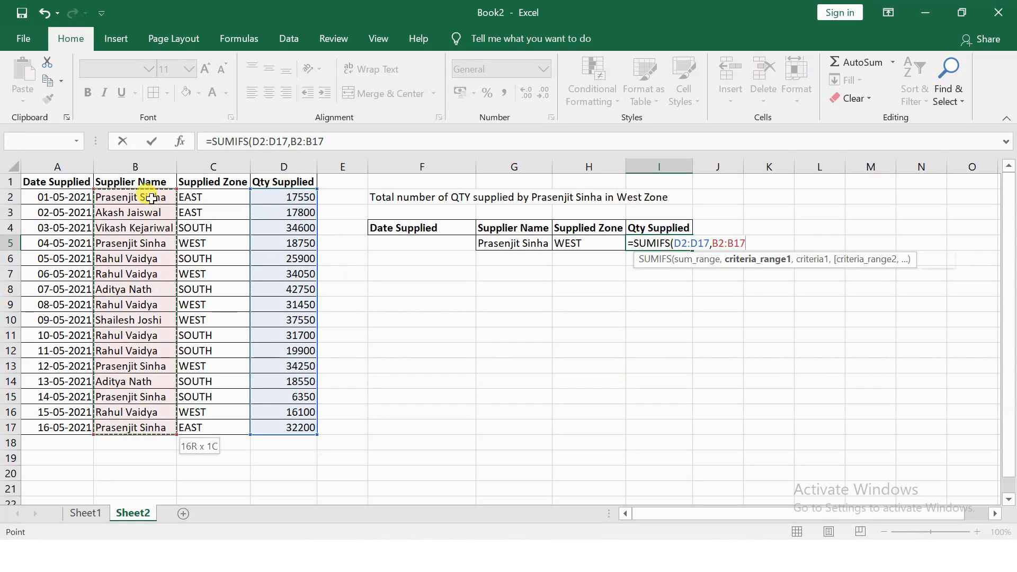
text(,)
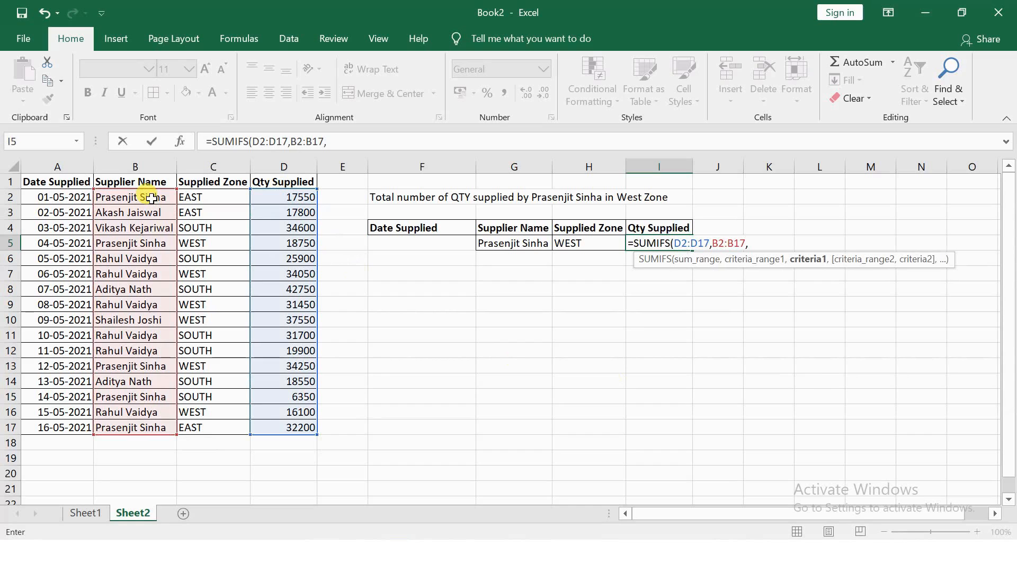
click(518, 241)
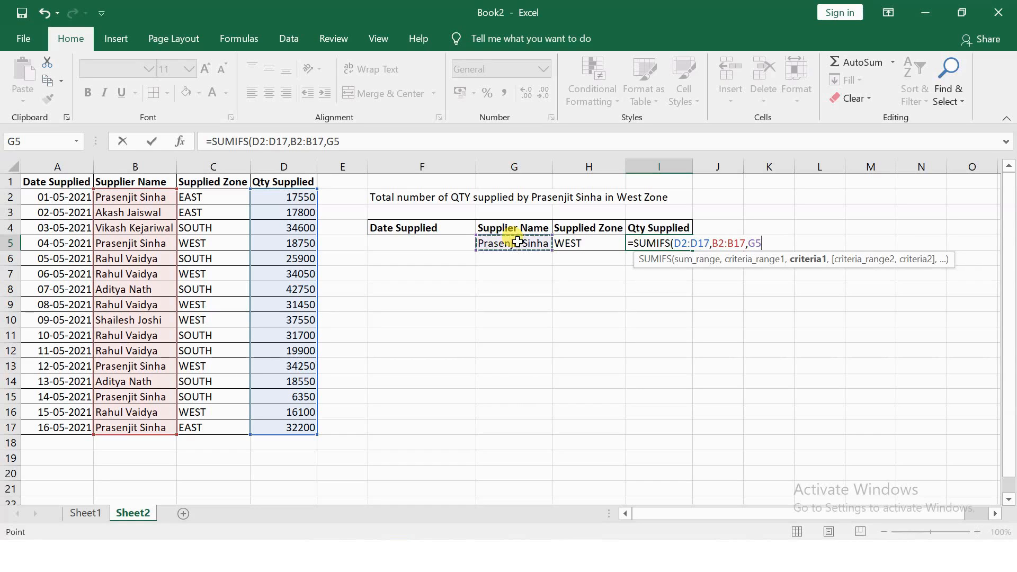
text(,)
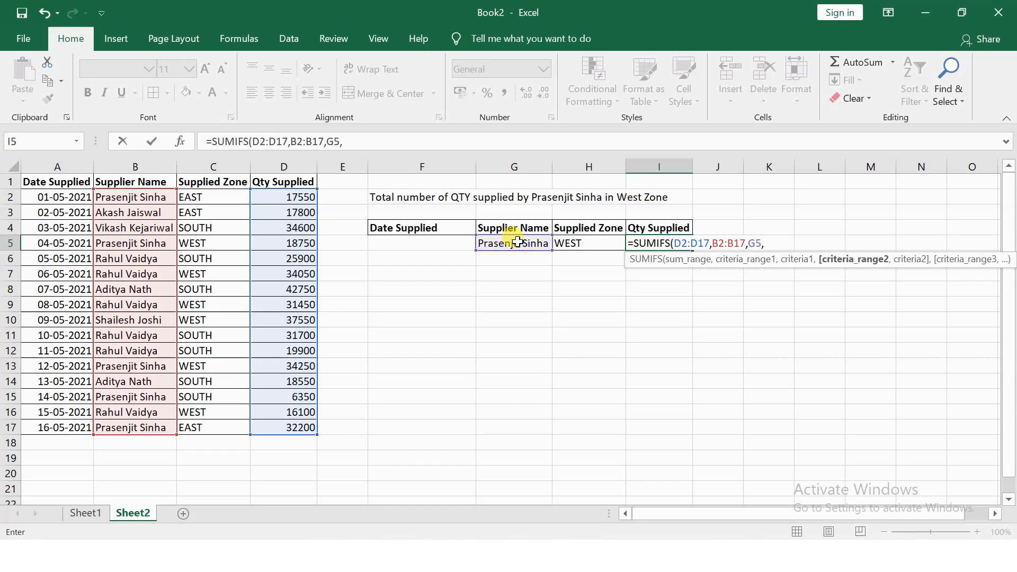
Complete I5's SUMIFS with C2:C17 as the second criteria range and cell H5 as its criterion.
click(224, 197)
key(ctrl+shift+Down)
text(,)
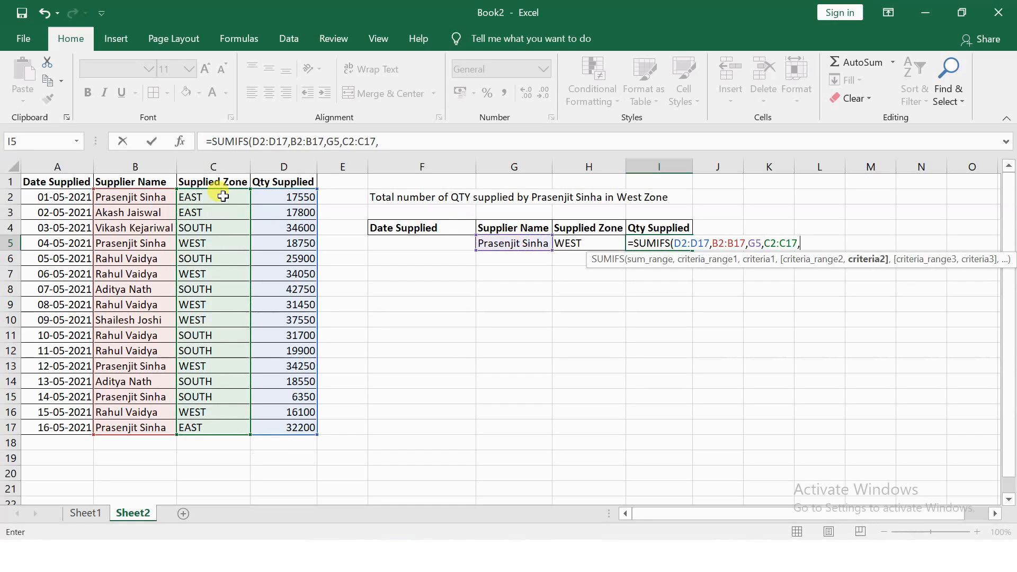
click(585, 244)
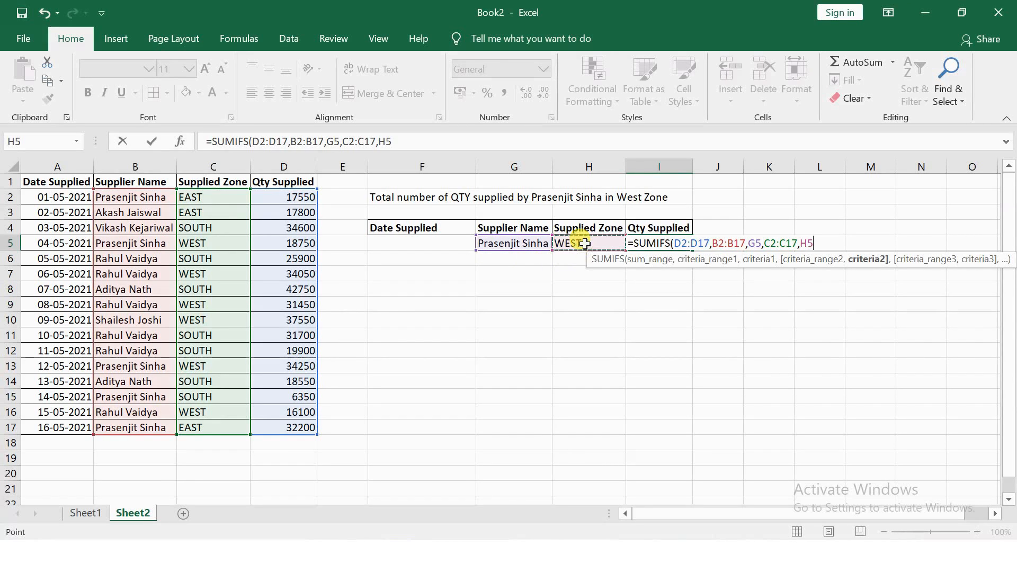
key(Return)
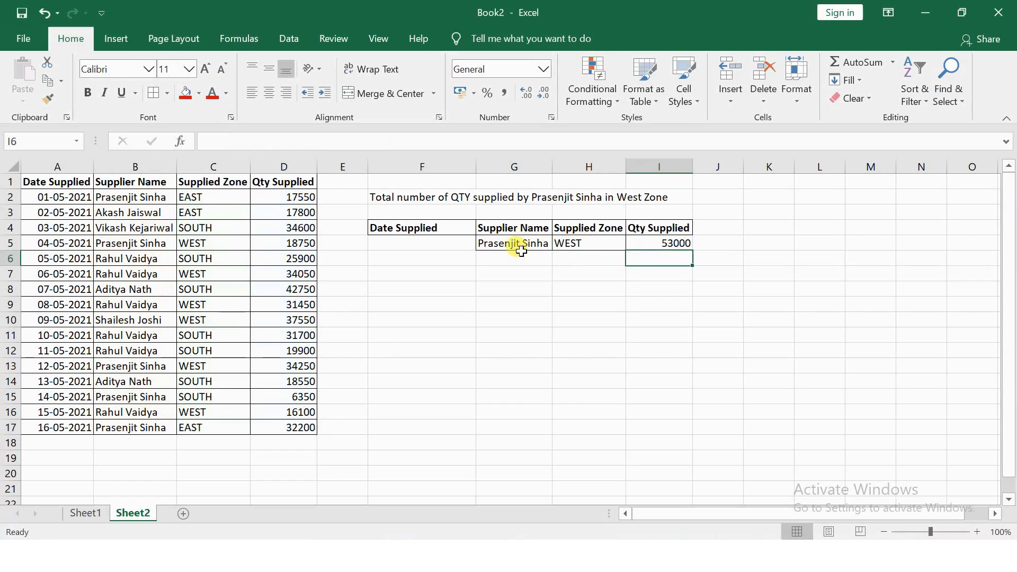
Replace the supplier criterion in G5 with the supplier name copied from B8.
click(141, 288)
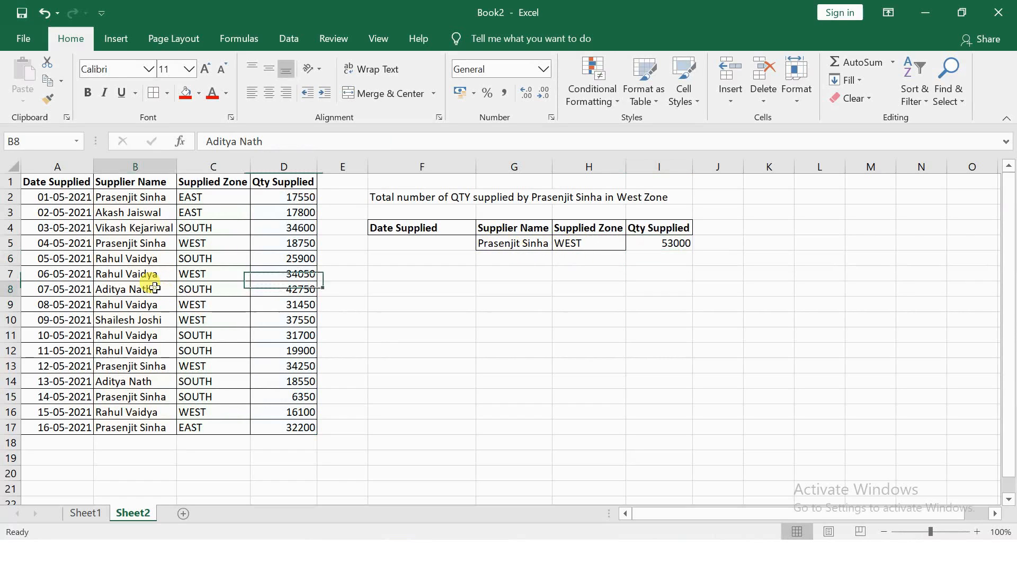
key(ctrl+c)
click(516, 242)
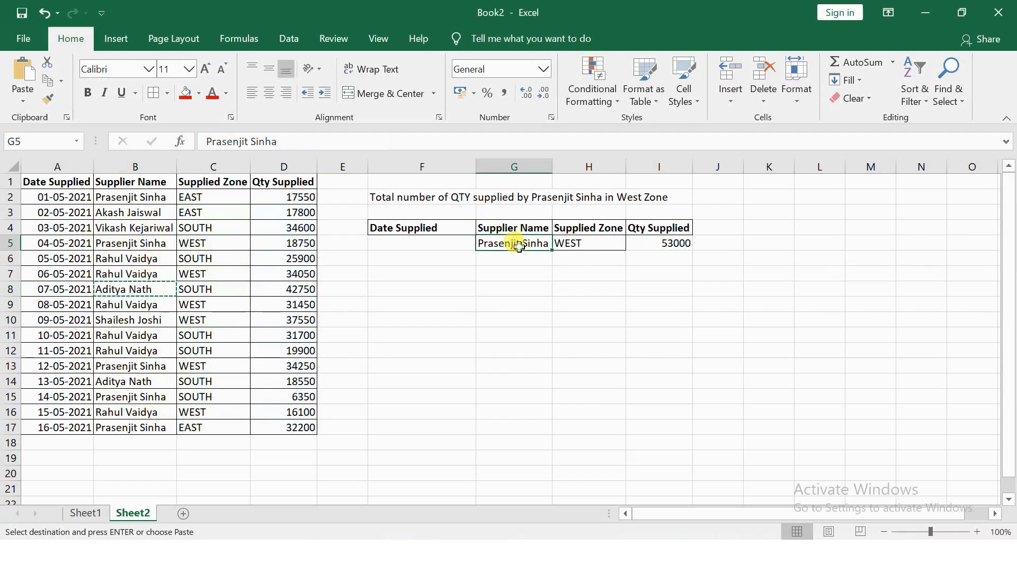
key(ctrl+v)
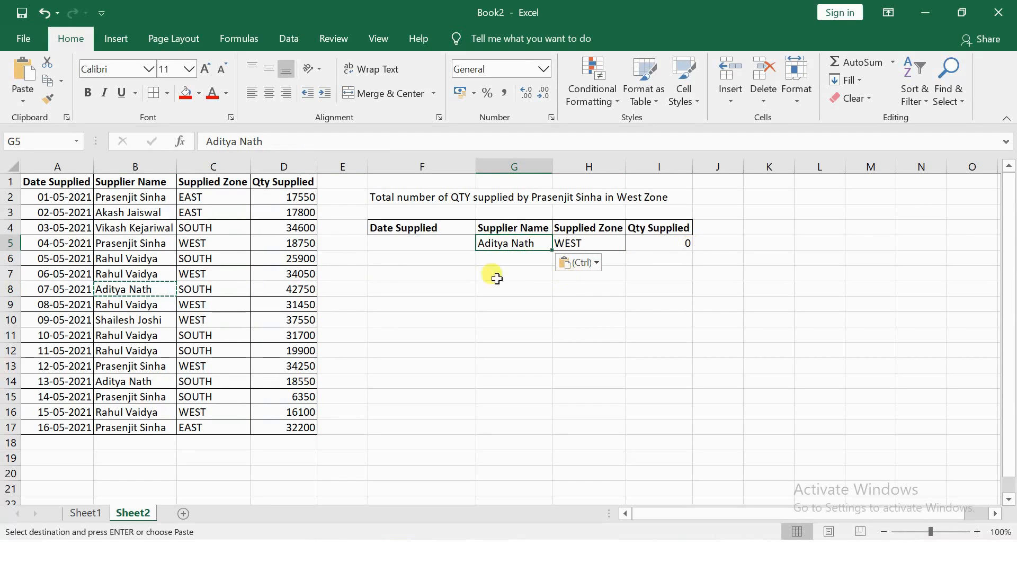
Replace the supplier criterion in G5 with the supplier name copied from B16.
click(140, 414)
key(ctrl+c)
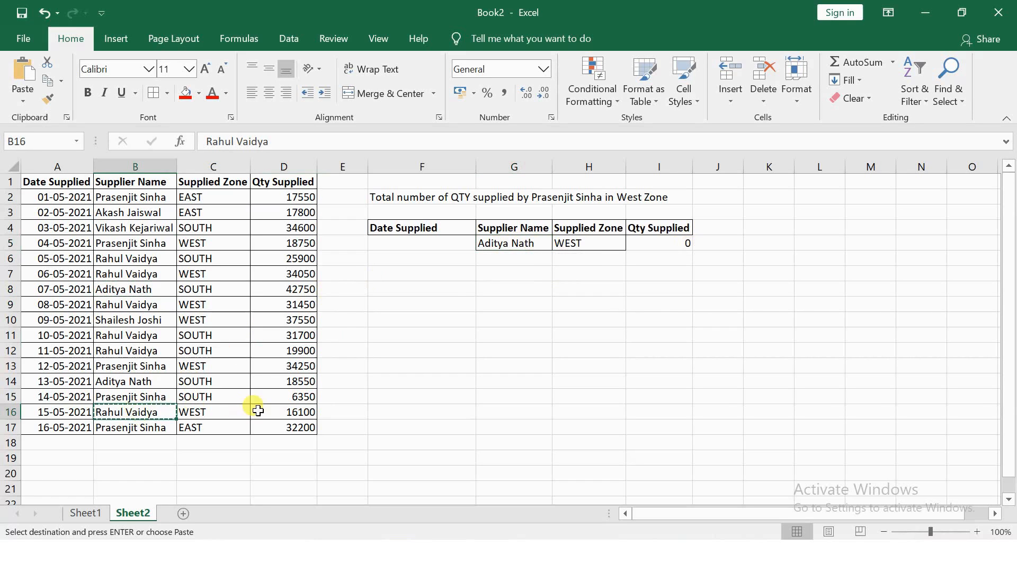
click(494, 246)
key(ctrl+v)
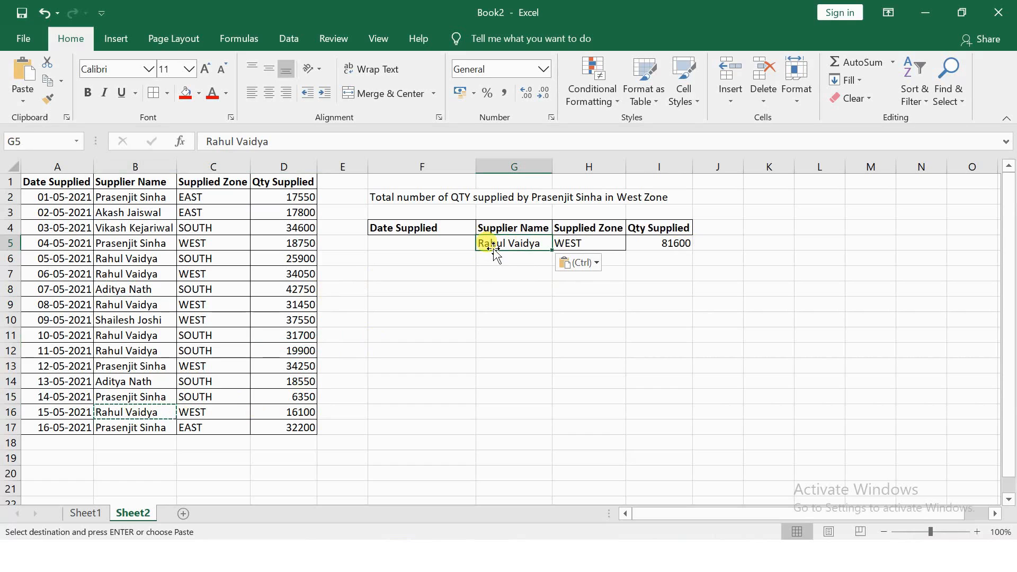
click(638, 331)
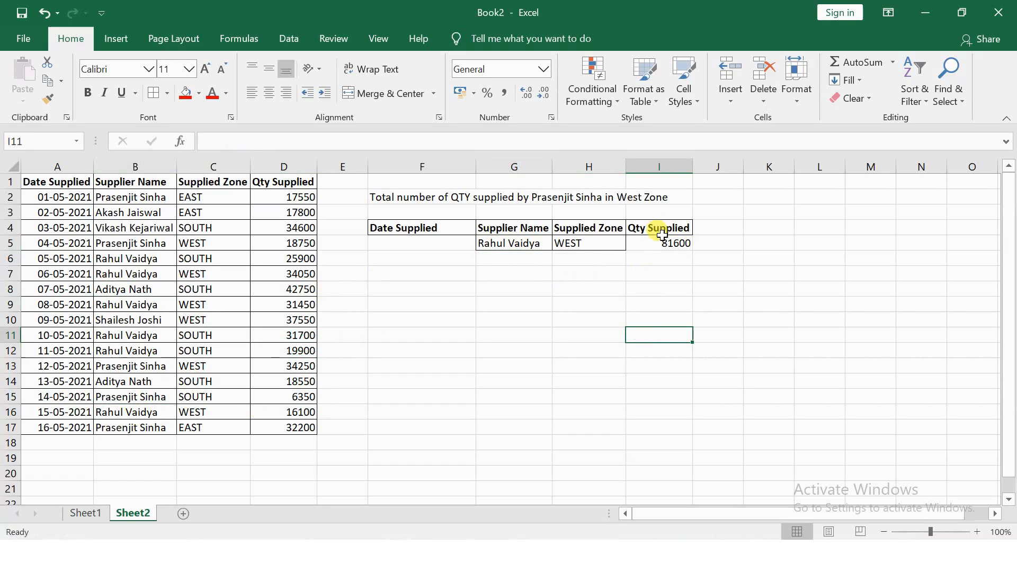
Try East and then North as the zone criterion in H5.
click(612, 245)
key(BackSpace)
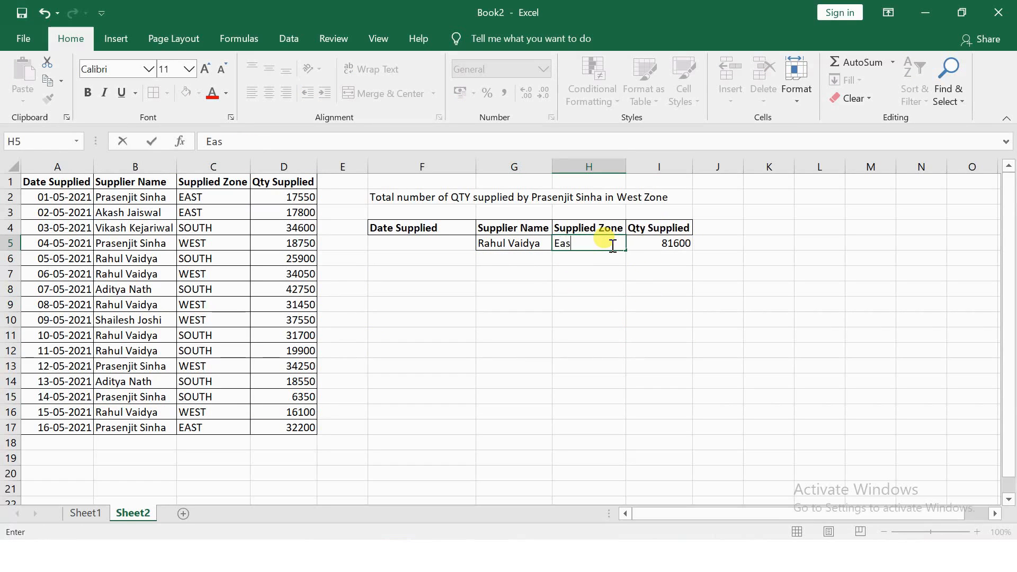
text(East)
key(ctrl+Return)
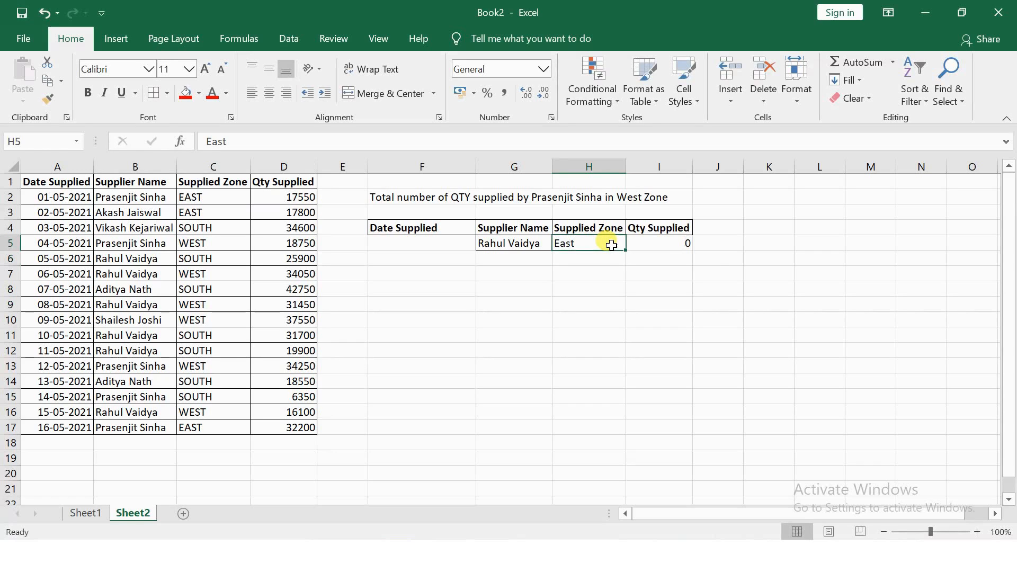
text(North)
key(Return)
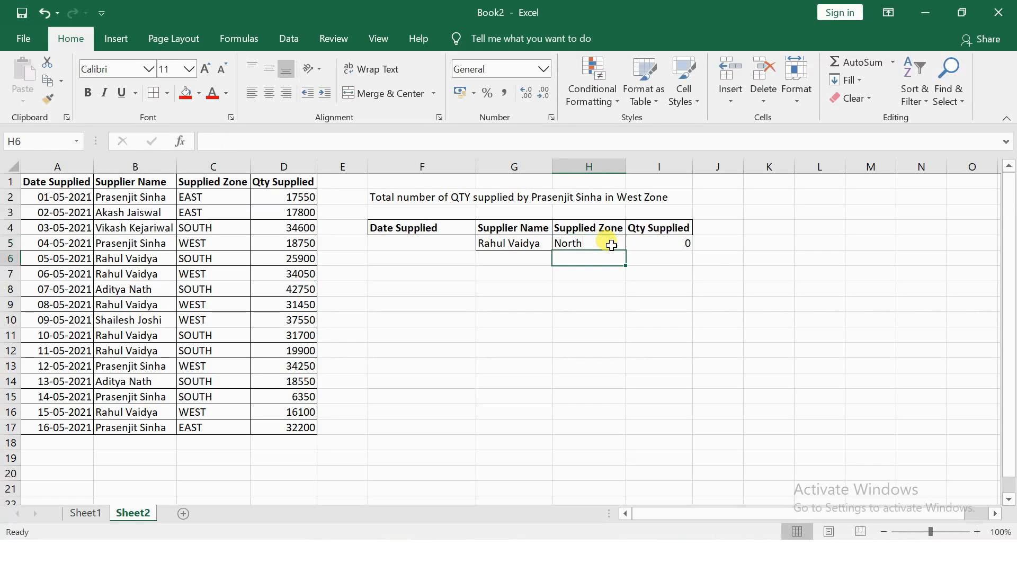
Set the zone criterion in H5 to South.
click(611, 244)
text(Sou)
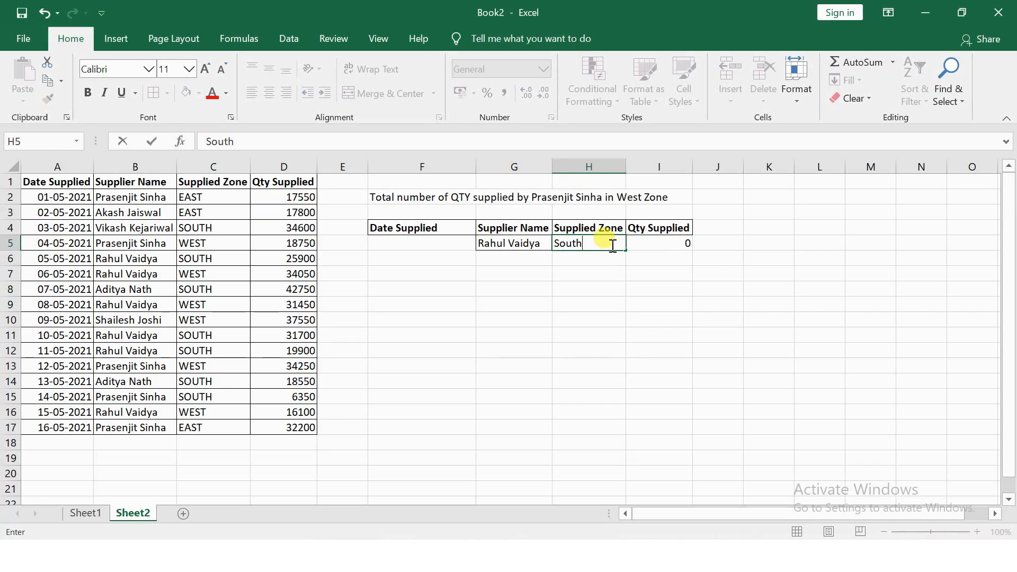
key(Return)
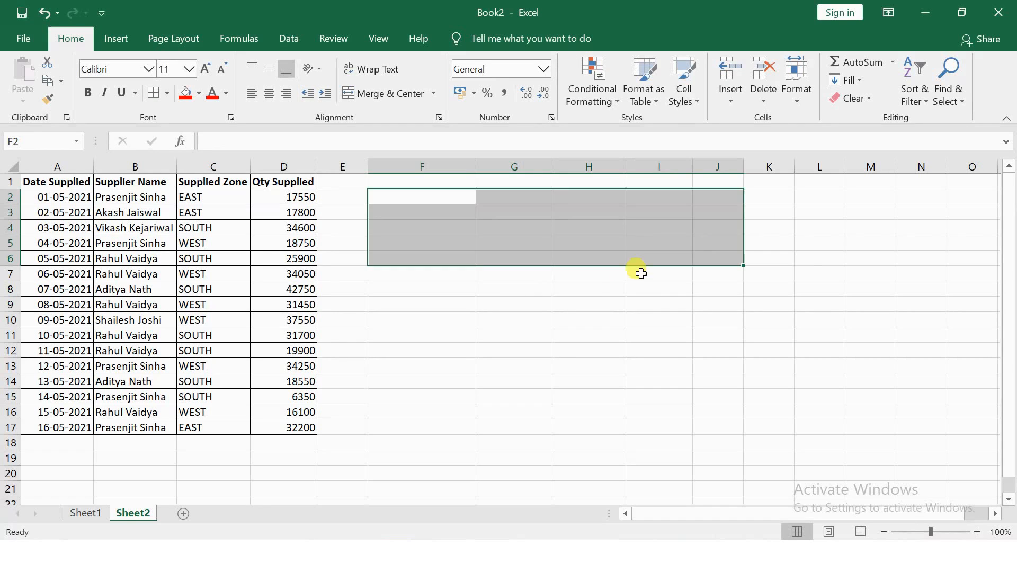
Enter 12 in F5 and 13 in F6 as numbers to multiply.
click(596, 293)
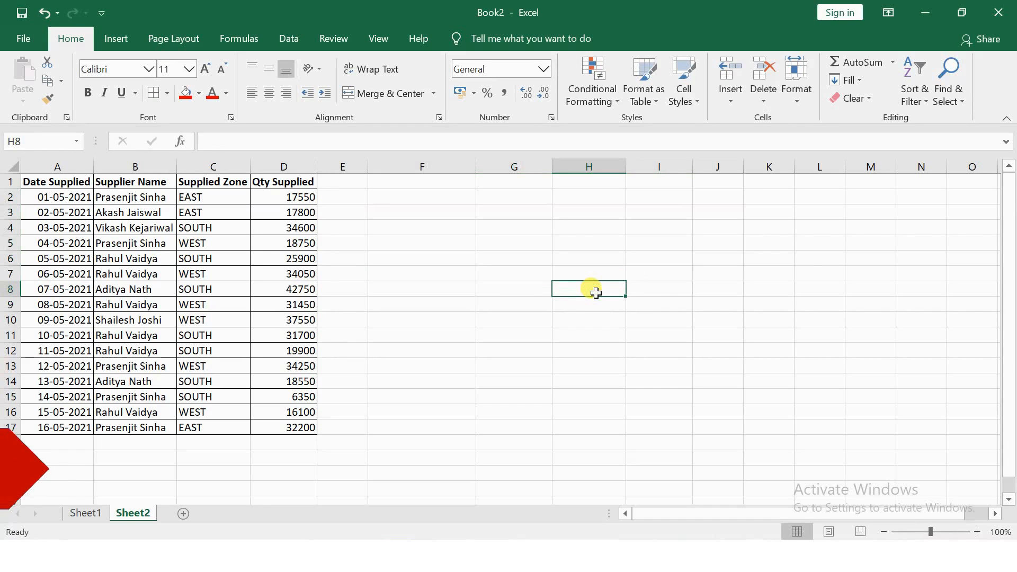
click(461, 239)
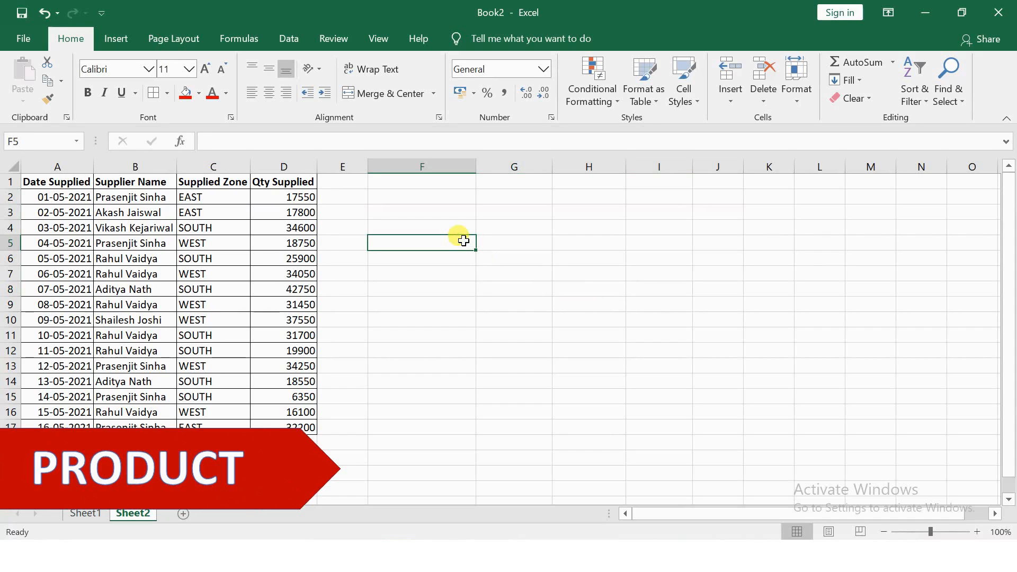
text(12)
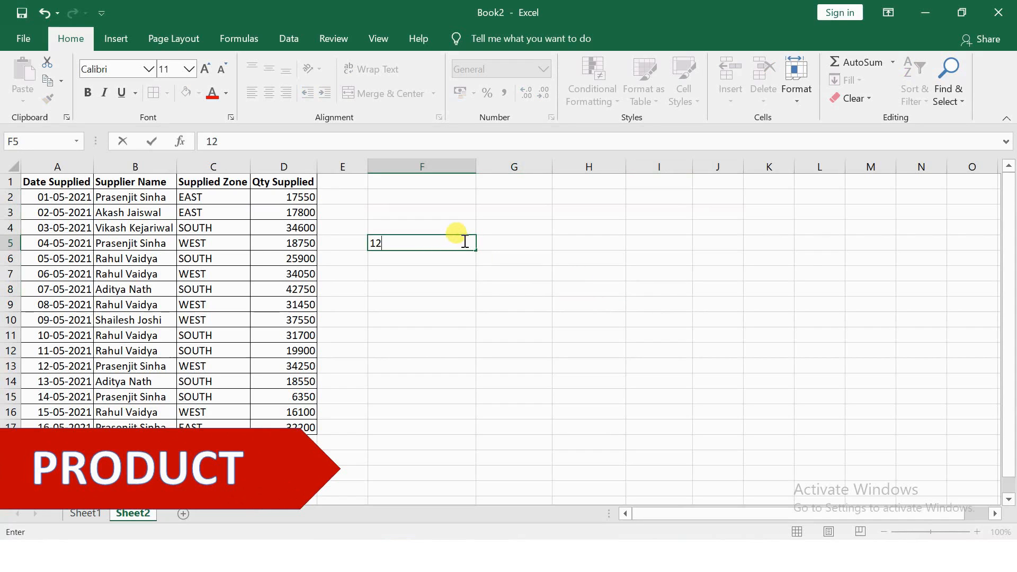
key(Return)
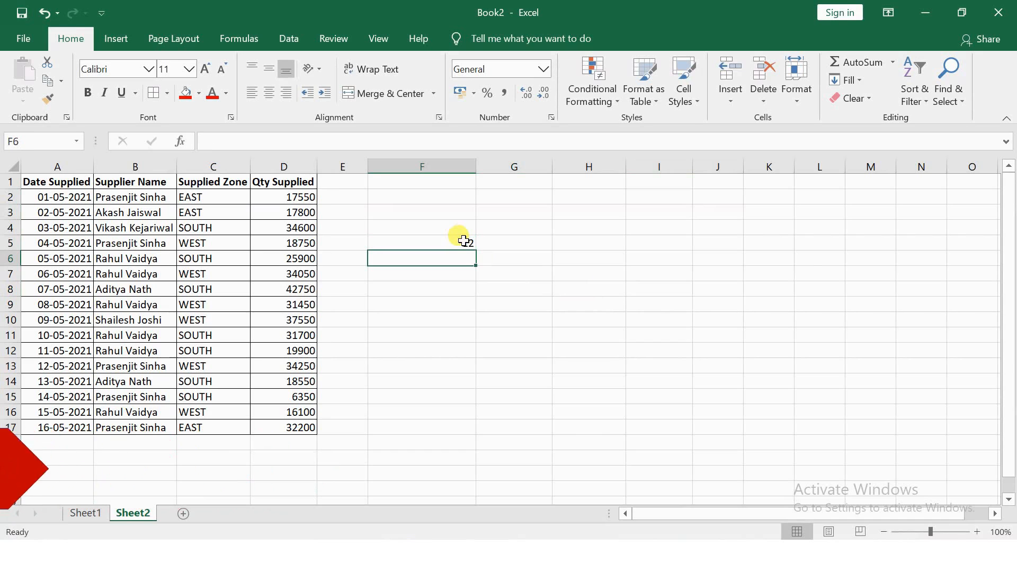
text(13)
key(Return)
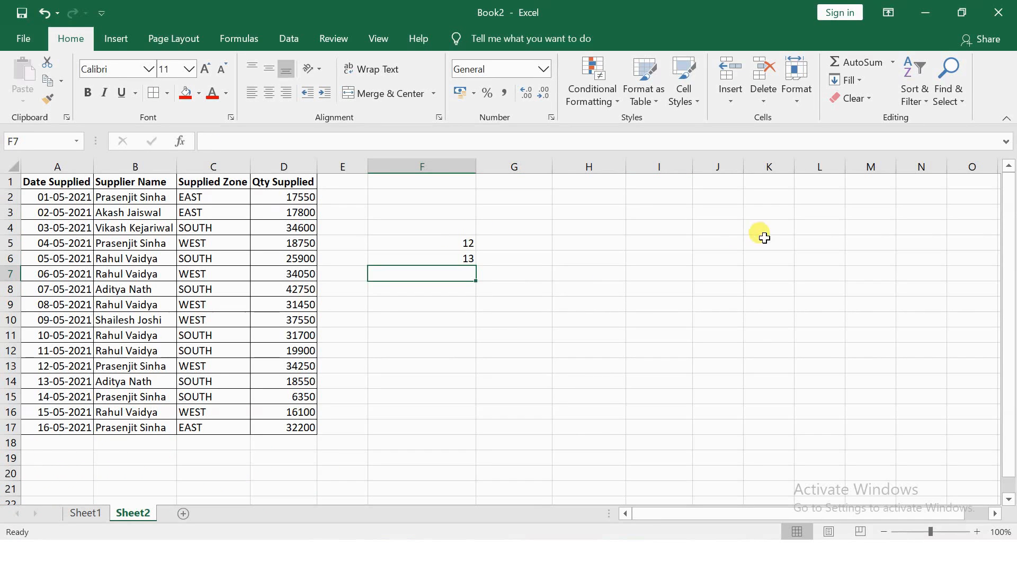
Multiply the two numbers in F7 with the formula =F5*F6.
text(=)
click(466, 242)
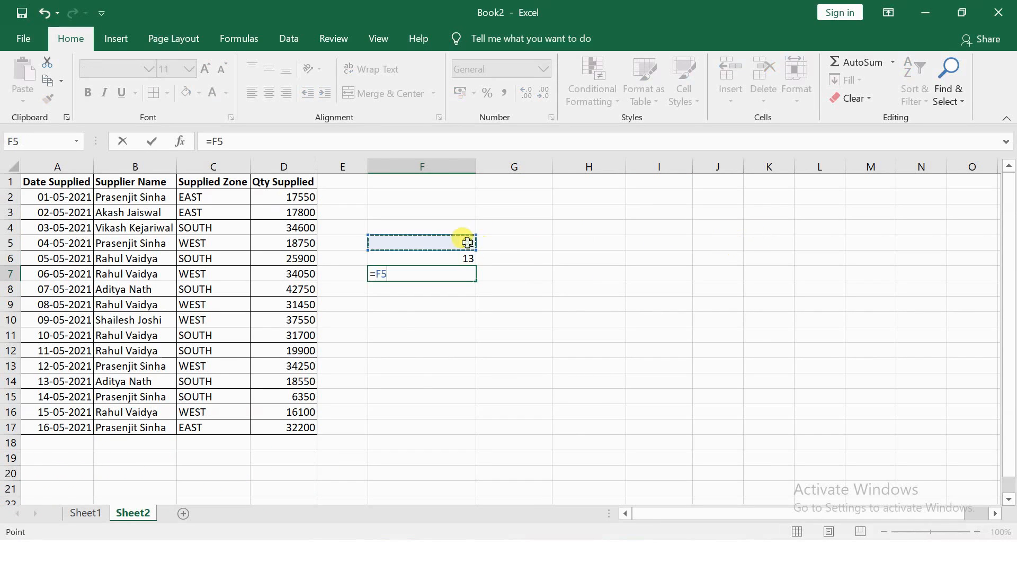
text(*)
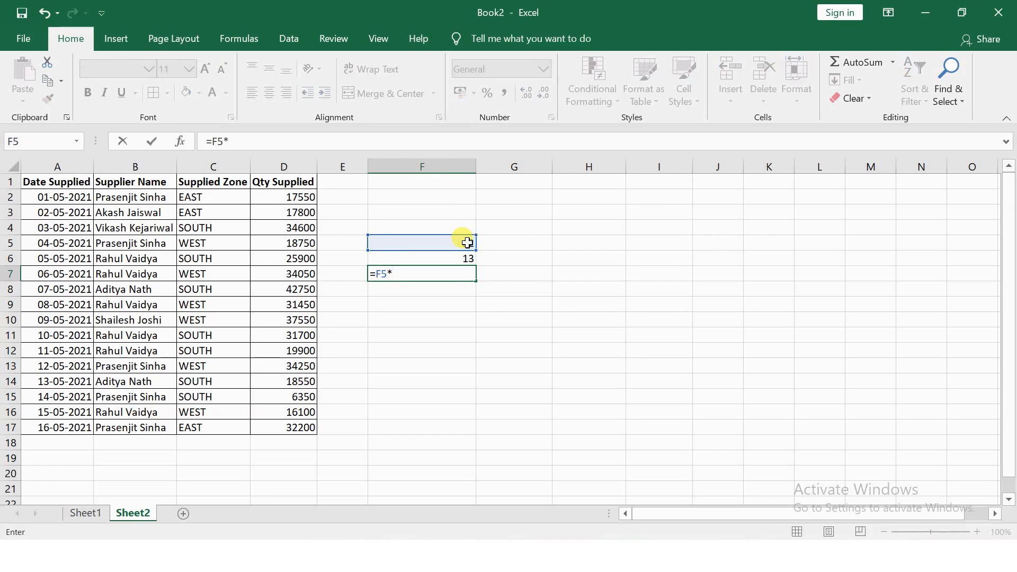
click(455, 259)
key(Return)
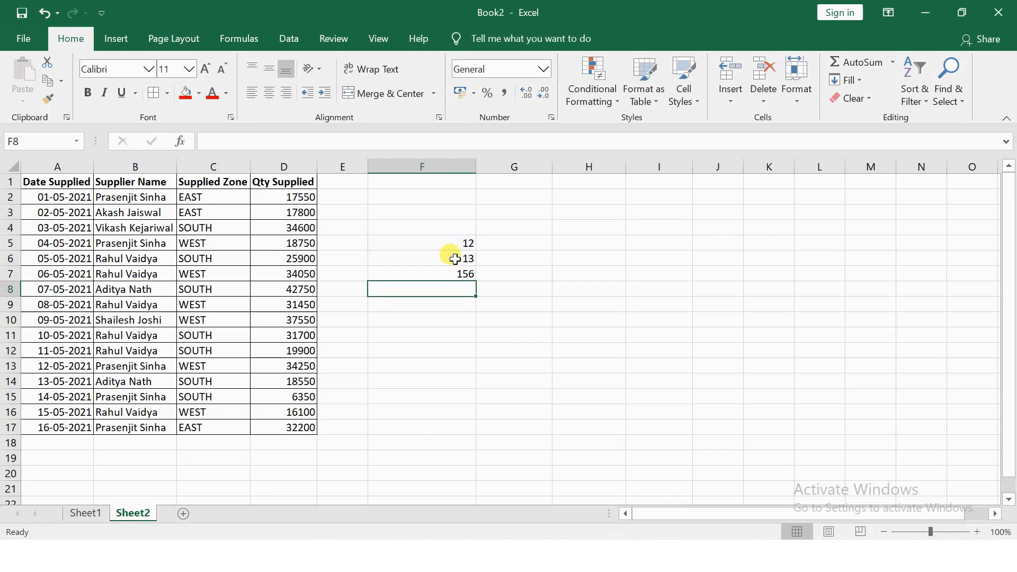
Replace the formula in F7 with a PRODUCT function that takes F5 and F6 as its arguments.
click(460, 274)
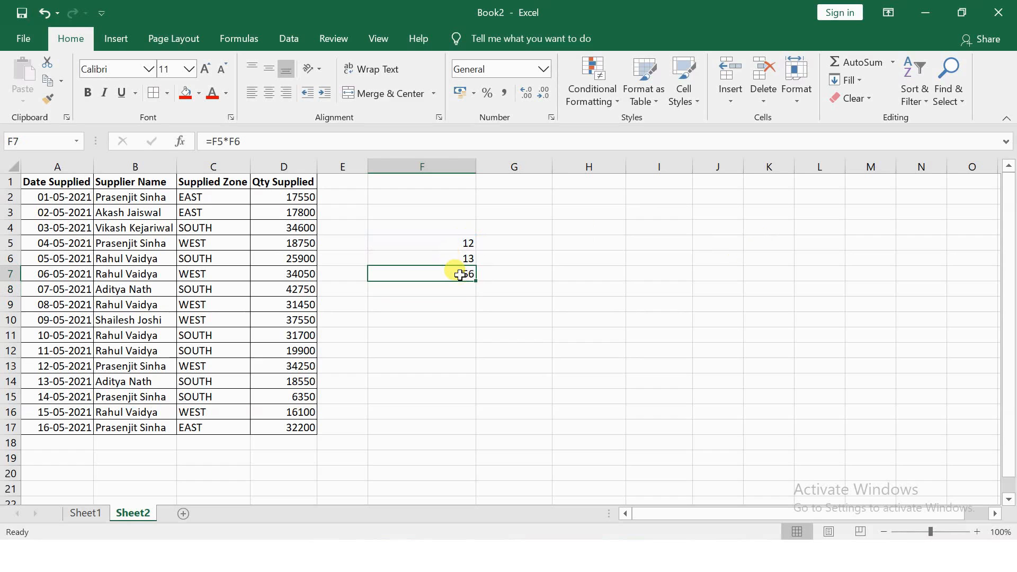
text(=prod)
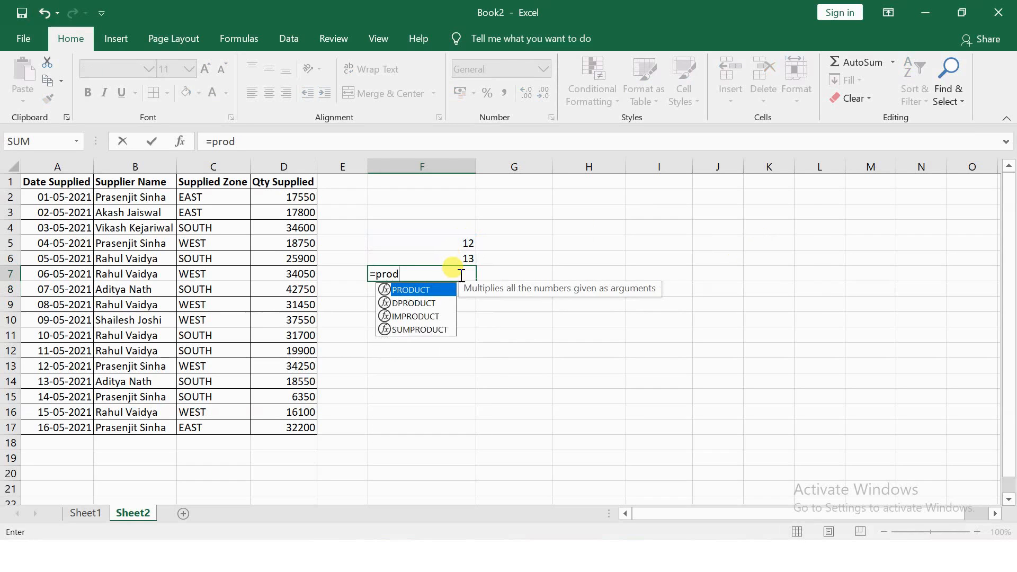
key(Tab)
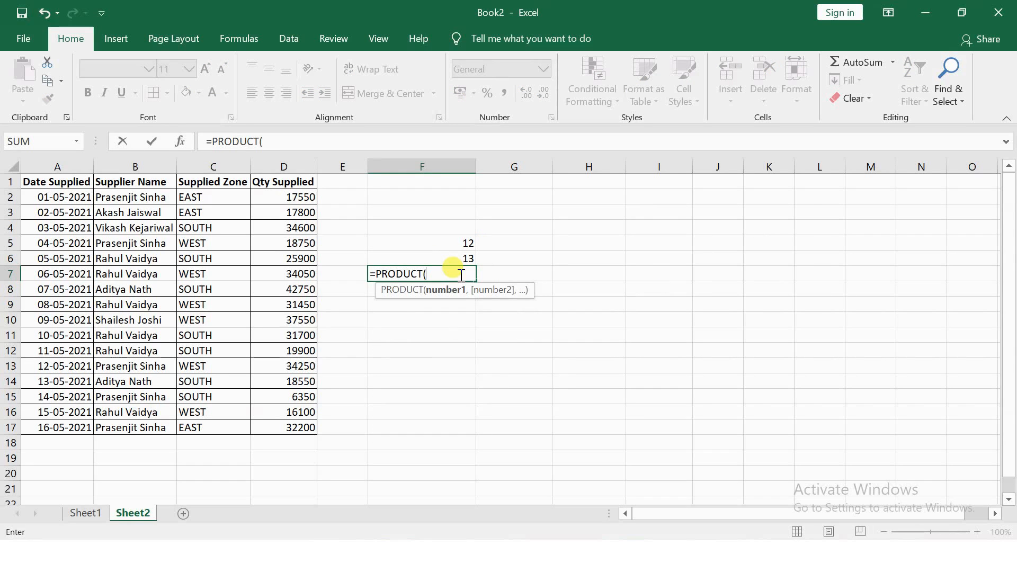
click(428, 243)
text(,)
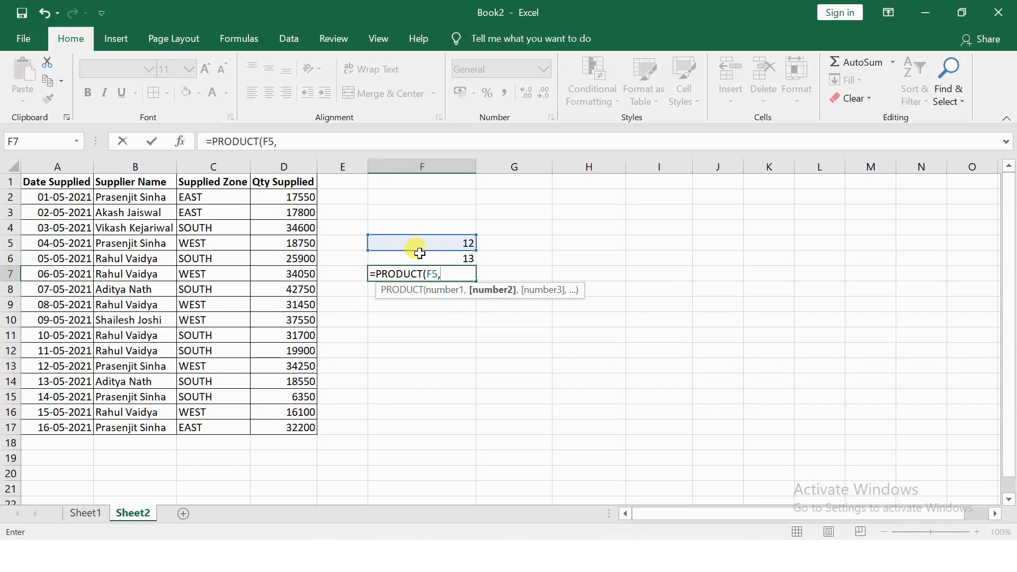
click(417, 257)
text())
key(Return)
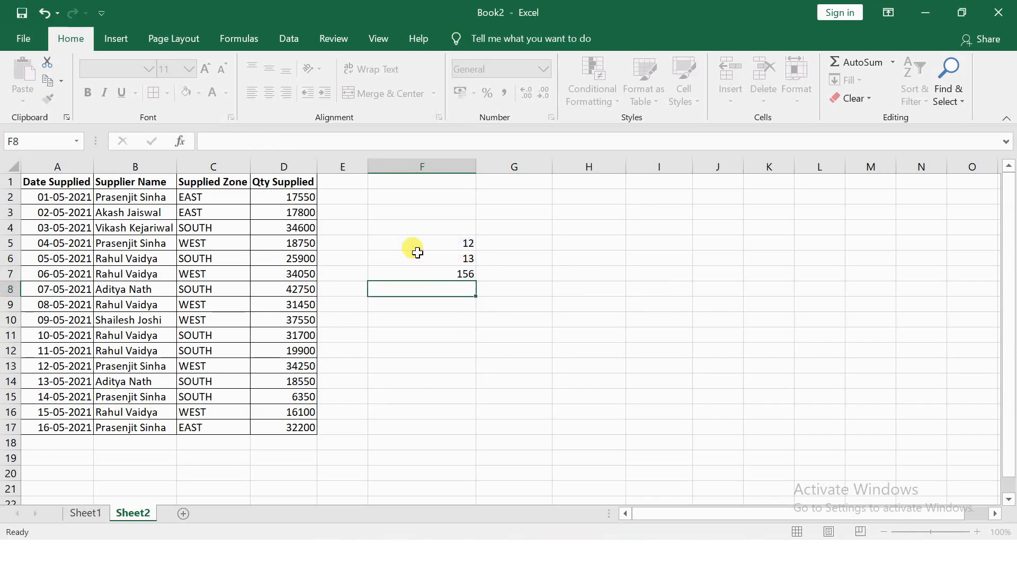
Clear the multiplication example from F5:F8.
click(433, 245)
drag(434, 246, 445, 277)
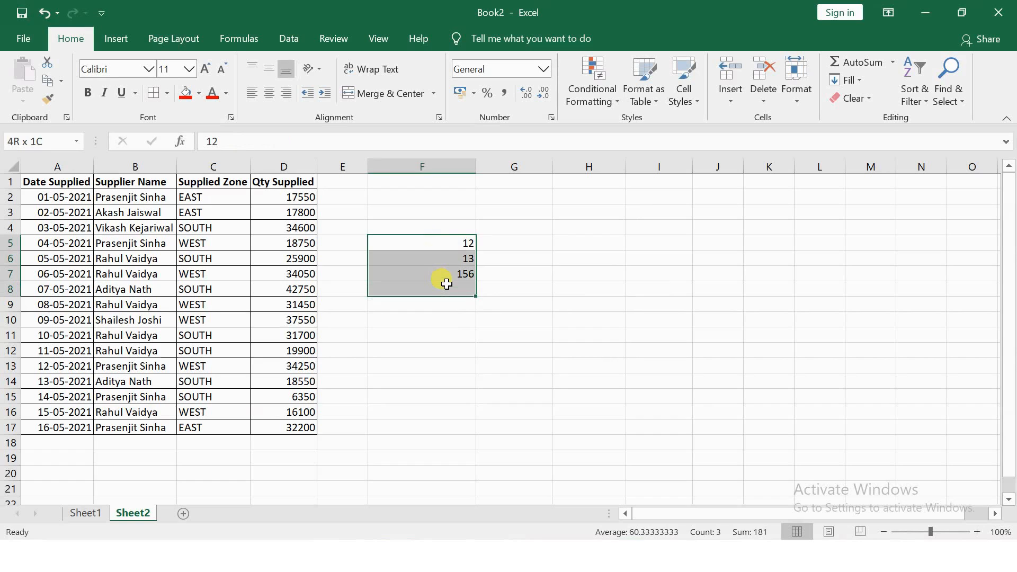
key(Delete)
click(513, 268)
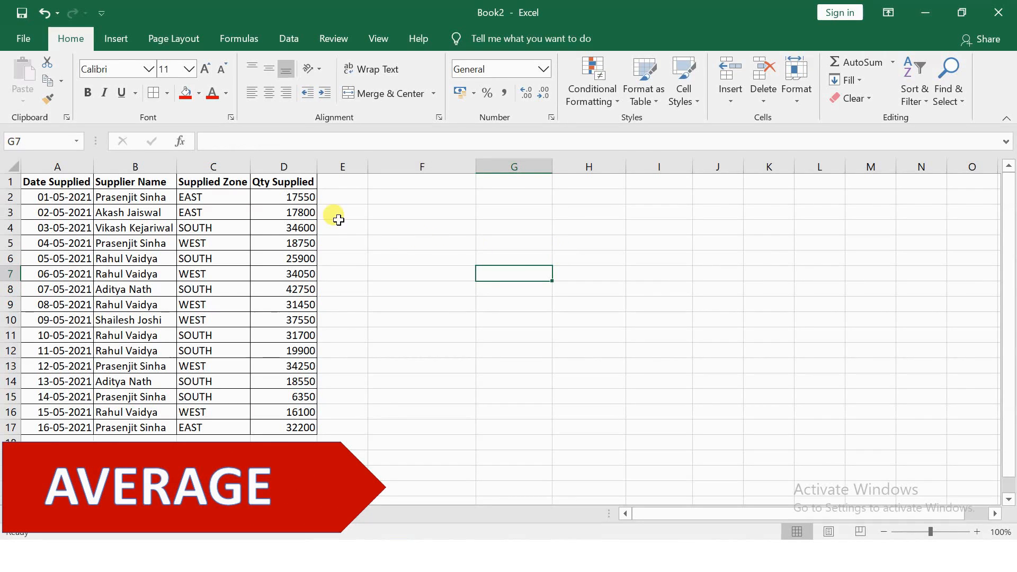
Enter the label "Average QTY supplied" in F3.
click(434, 209)
text(Averag)
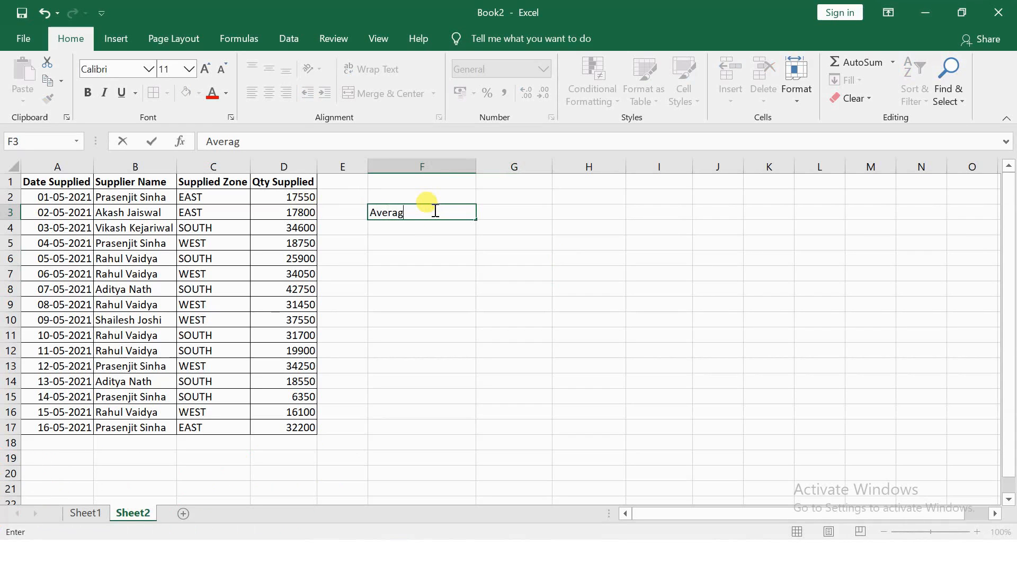
text(e TY)
key(BackSpace)
key(BackSpace)
click(528, 214)
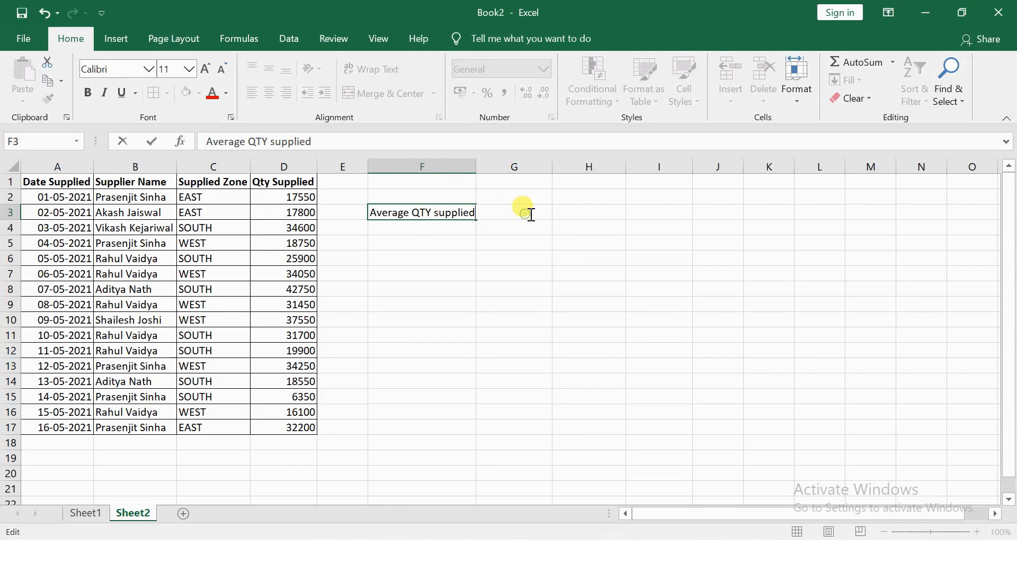
click(563, 239)
Calculate the average of the supplied quantities D2:D17 in G3 with the AVERAGE function.
click(530, 211)
text(=ave)
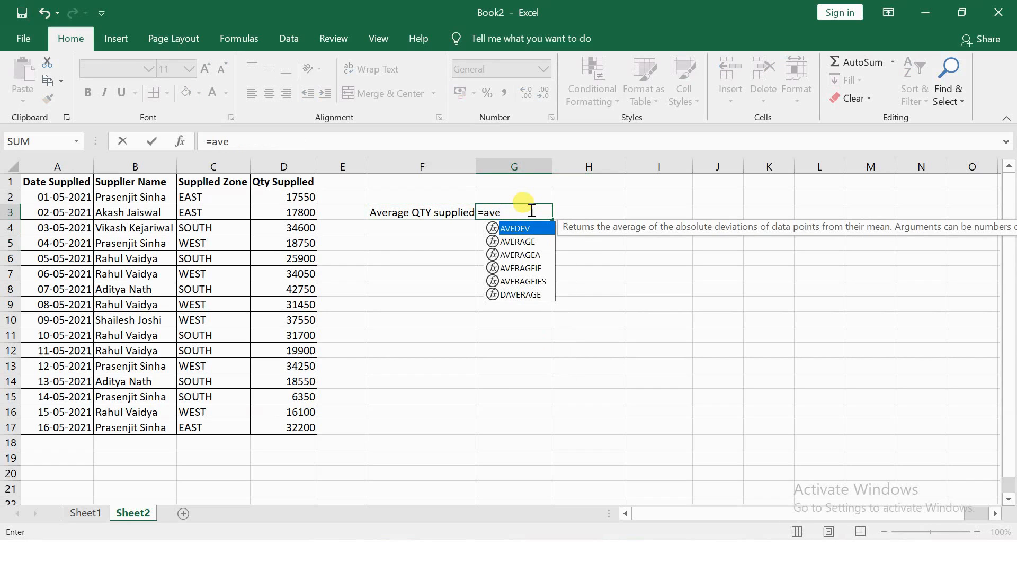
key(Down)
key(Tab)
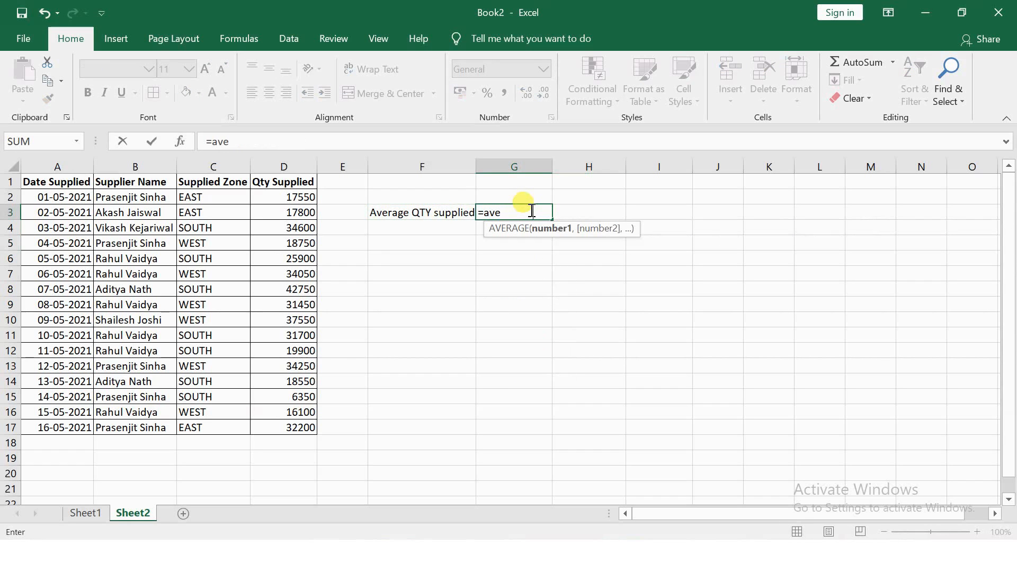
click(305, 197)
key(ctrl+shift+Down)
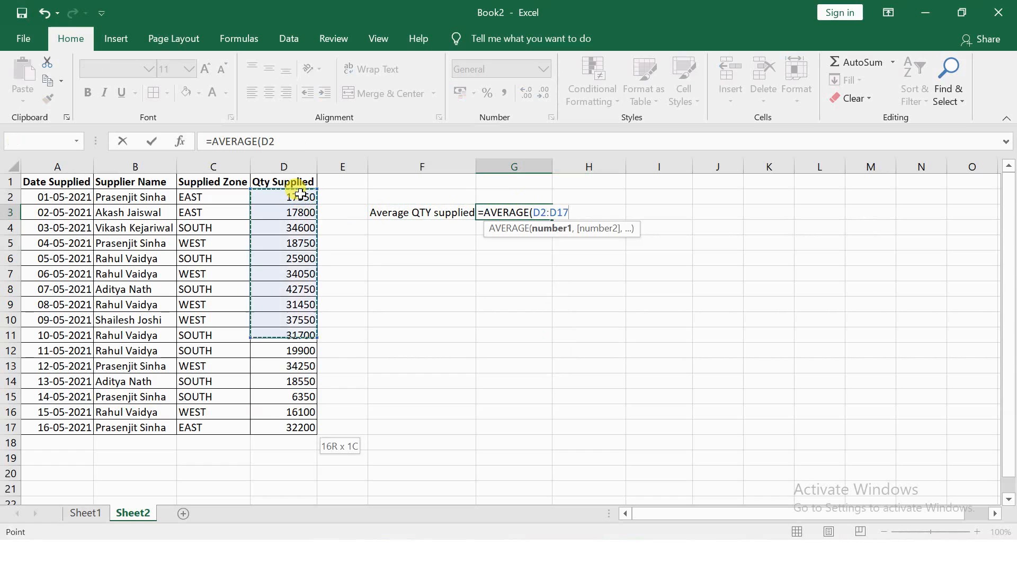
key(Return)
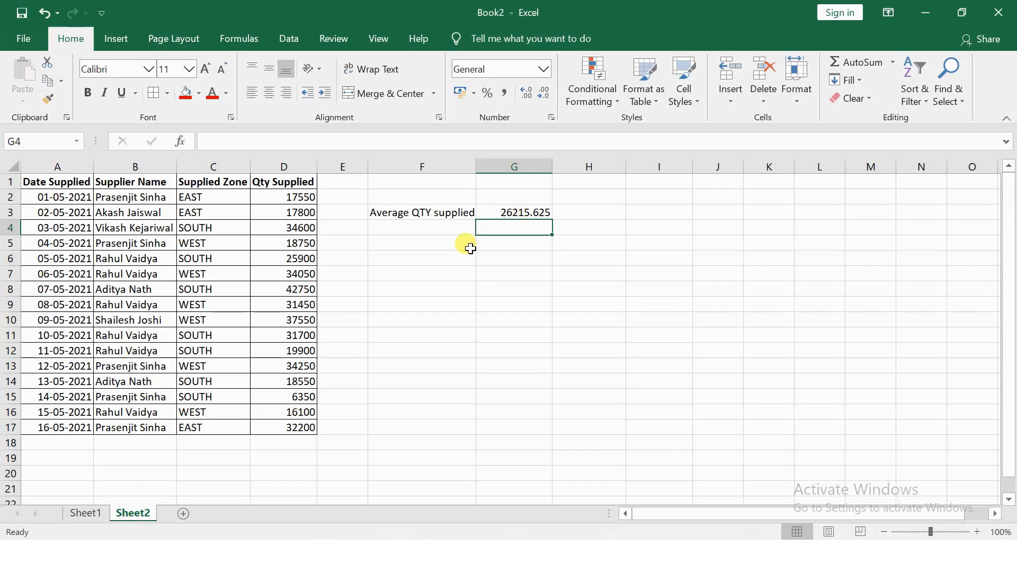
Start an AVERAGEIF formula in F4 with the supplier names B2:B17 as its range.
click(414, 229)
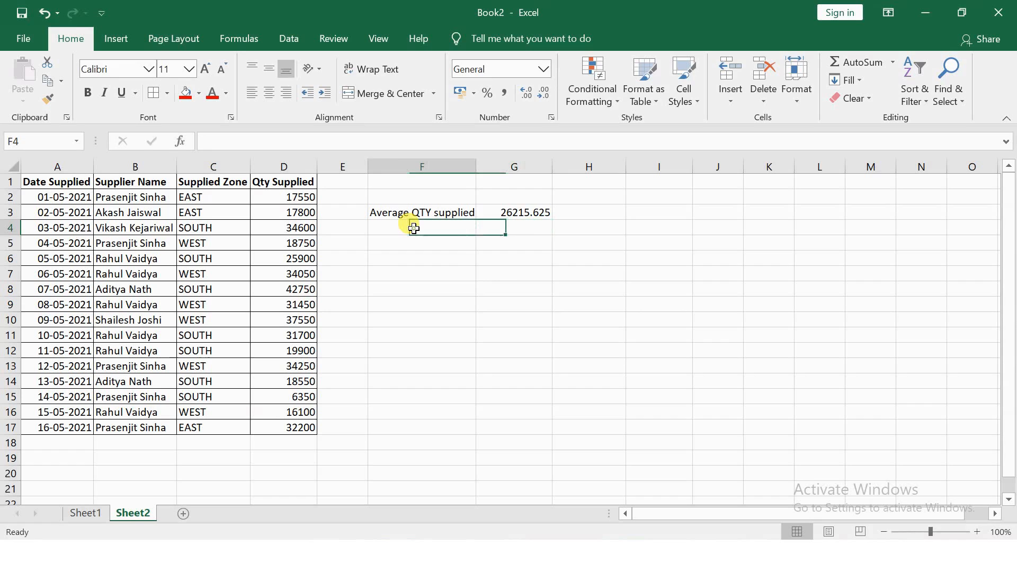
text(=AVERA)
key(Down)
key(Down)
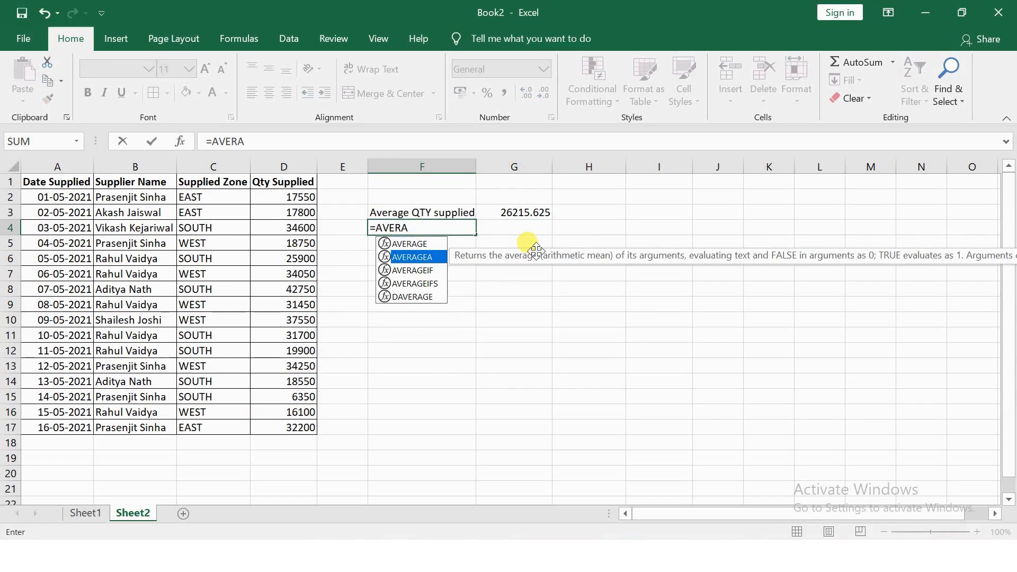
key(Tab)
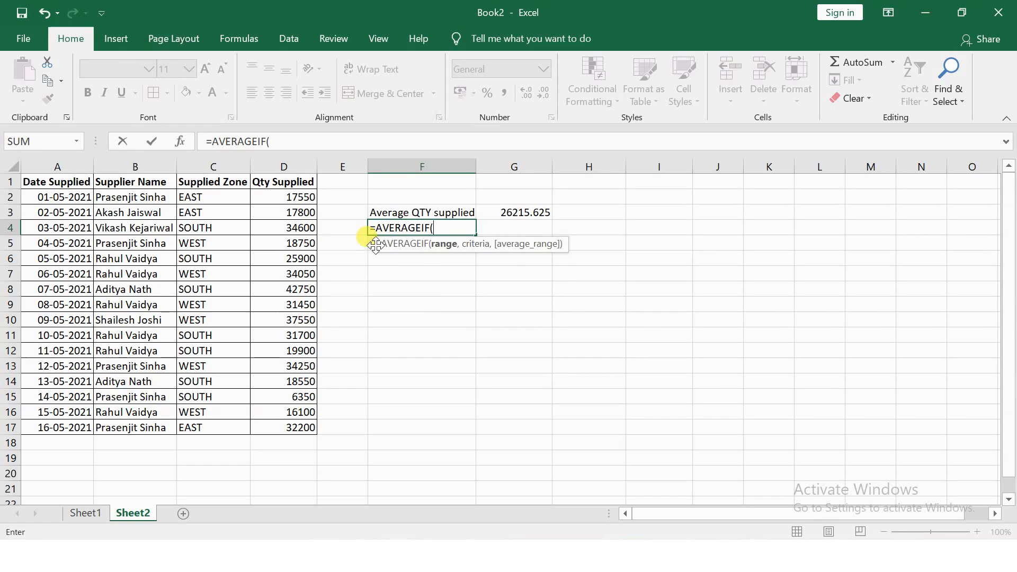
click(139, 200)
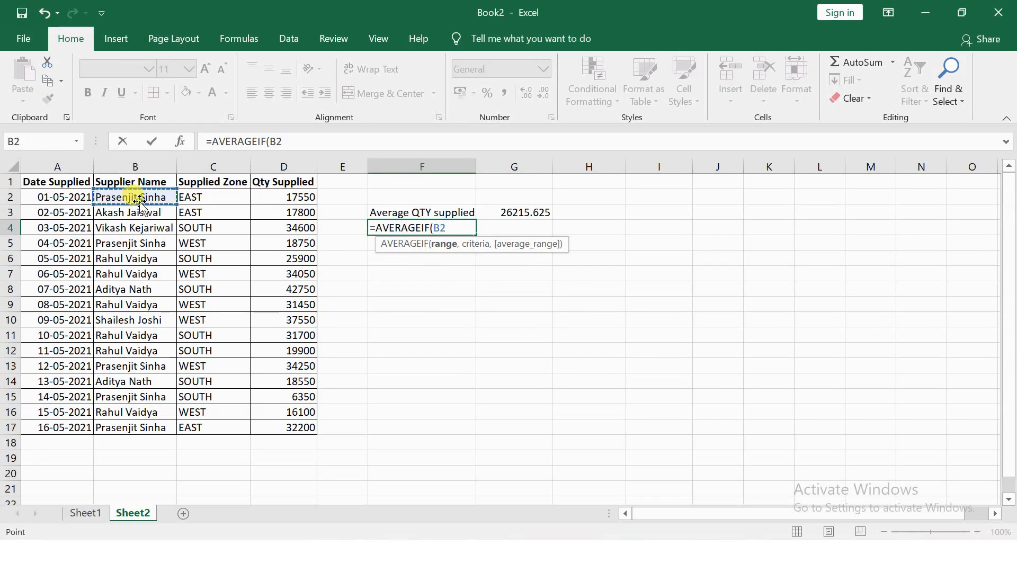
key(ctrl+shift+Down)
Complete F4's AVERAGEIF with the supplier name shown in B2 as quoted criterion and D2:D17 as the average range.
text(,")
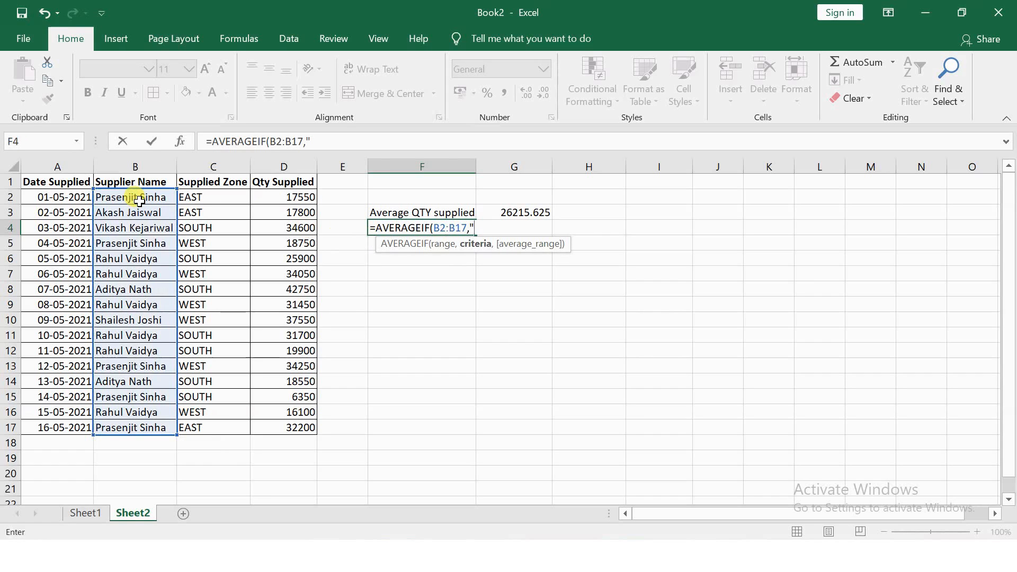
text(Prasenjit Sinha",)
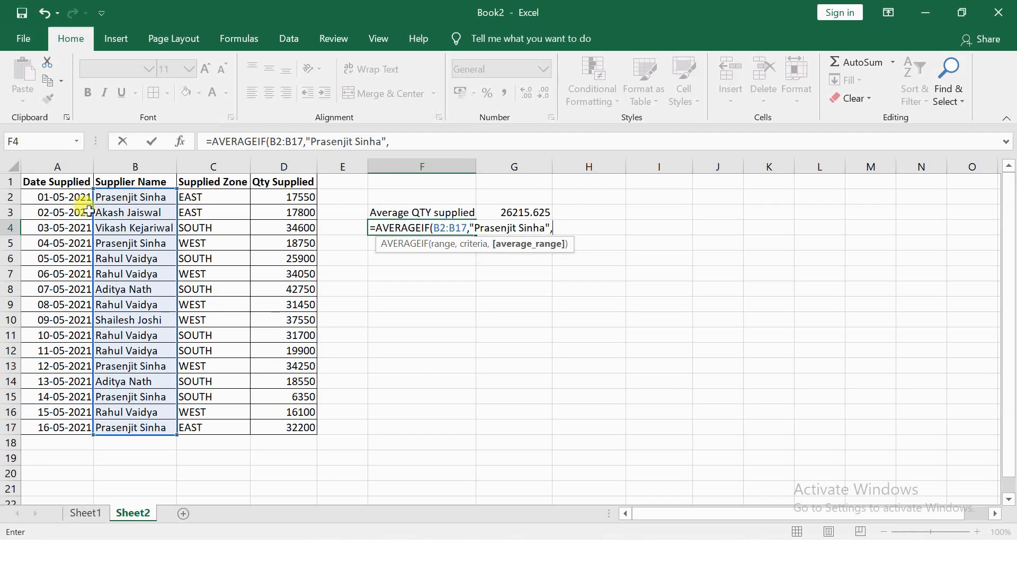
click(273, 197)
key(ctrl+shift+Down)
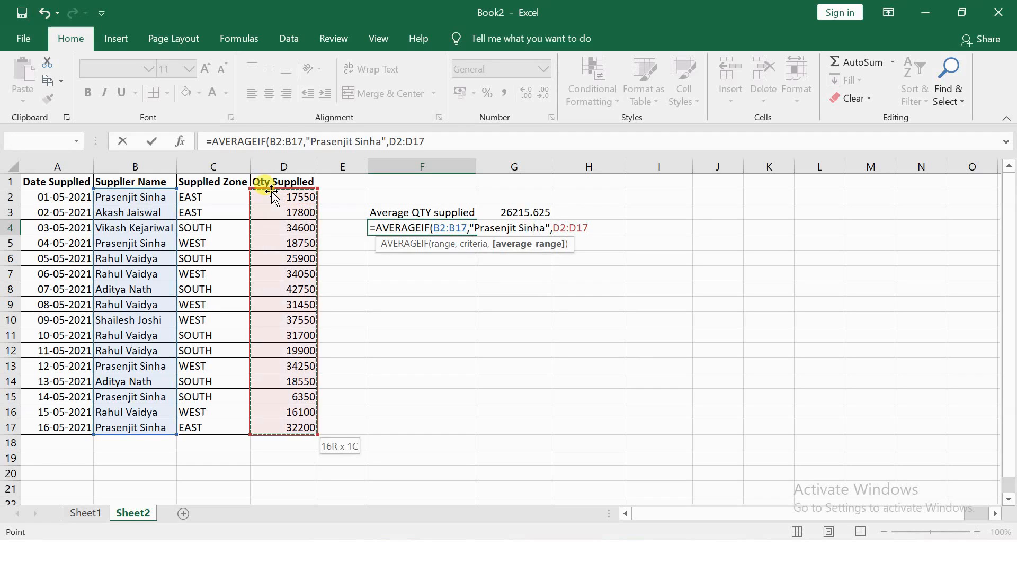
key(Return)
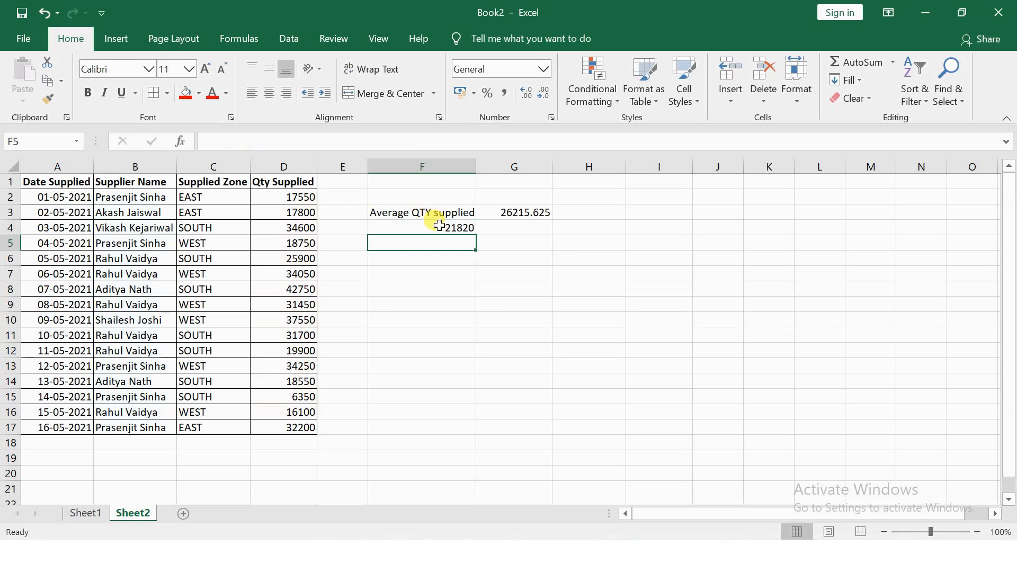
click(440, 227)
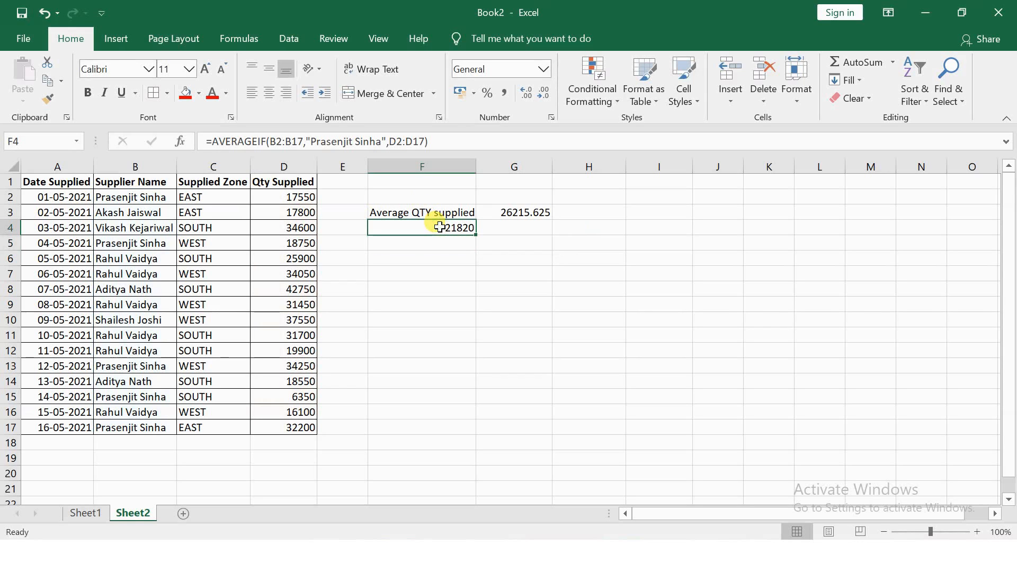
Clear the average label and both average results beside the supply table.
drag(370, 196, 560, 242)
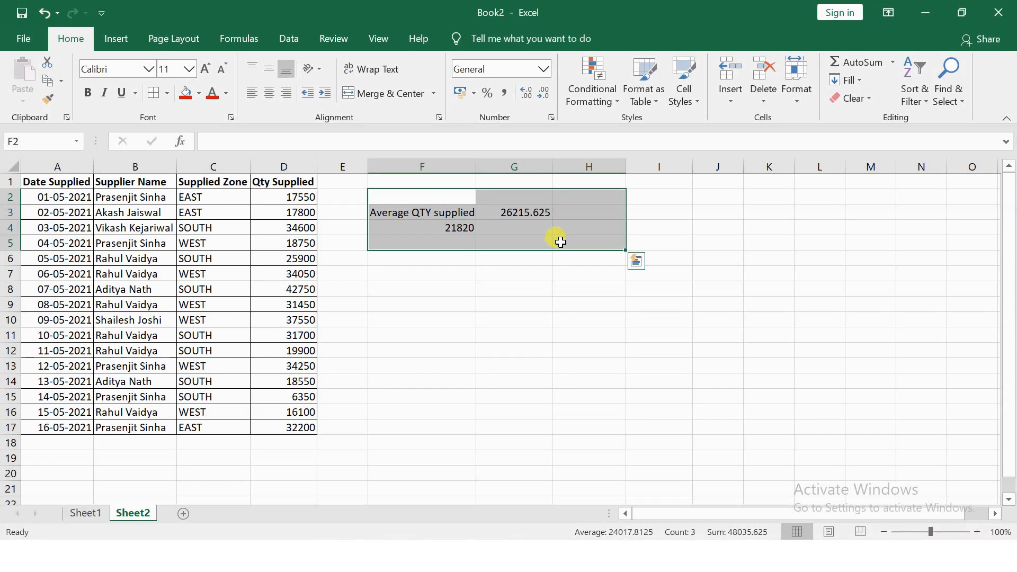
click(560, 286)
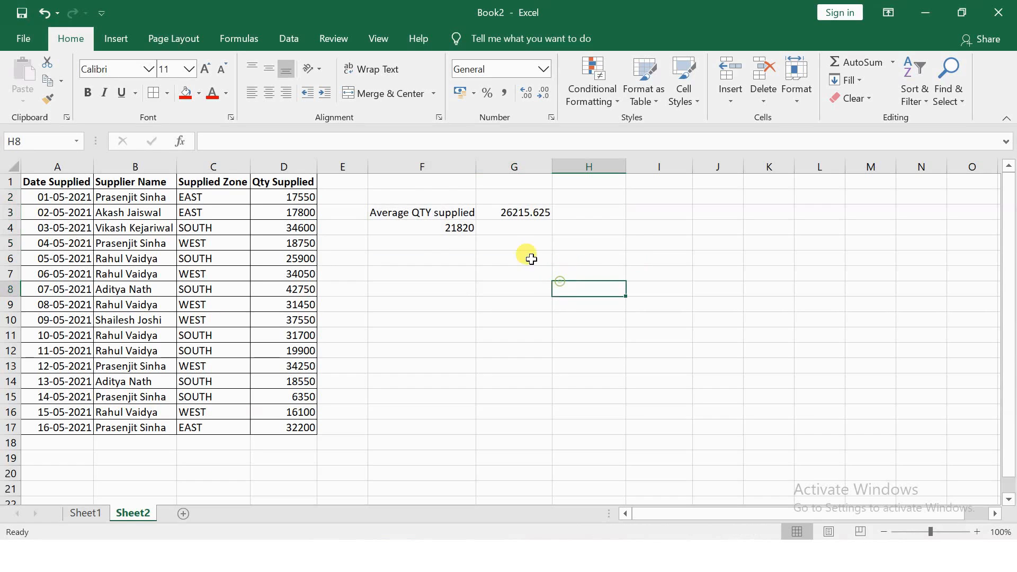
drag(362, 181, 602, 253)
key(Delete)
click(498, 240)
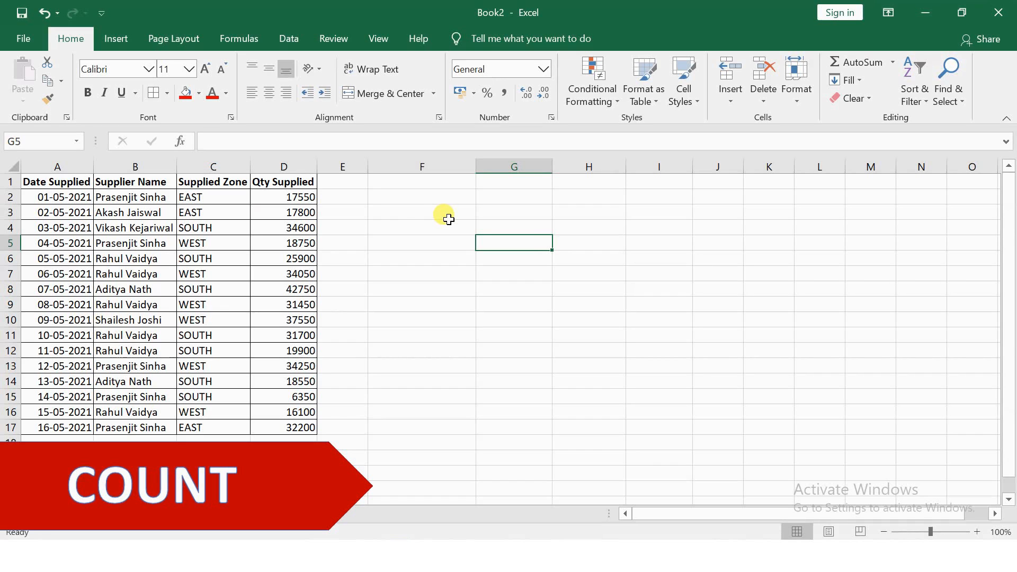
Count the supplied quantities D2:D17 in H5 with the COUNT function.
click(294, 199)
drag(294, 199, 301, 431)
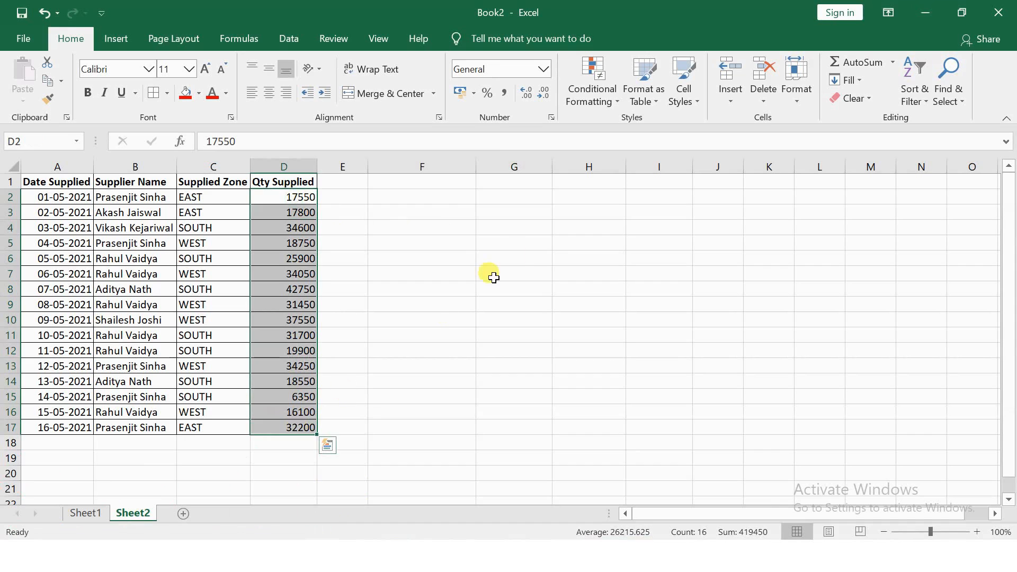
click(521, 256)
drag(291, 197, 292, 429)
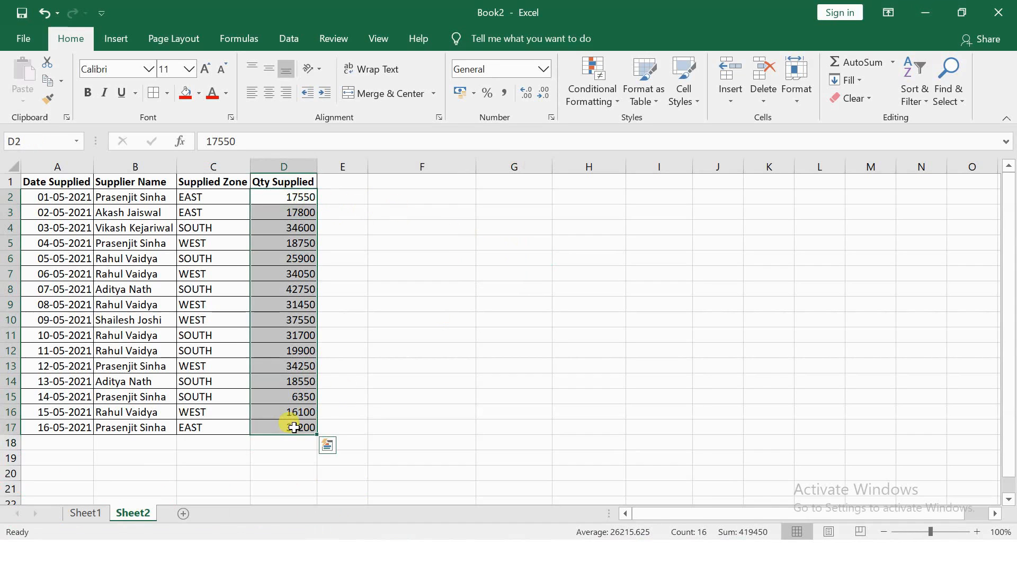
click(567, 249)
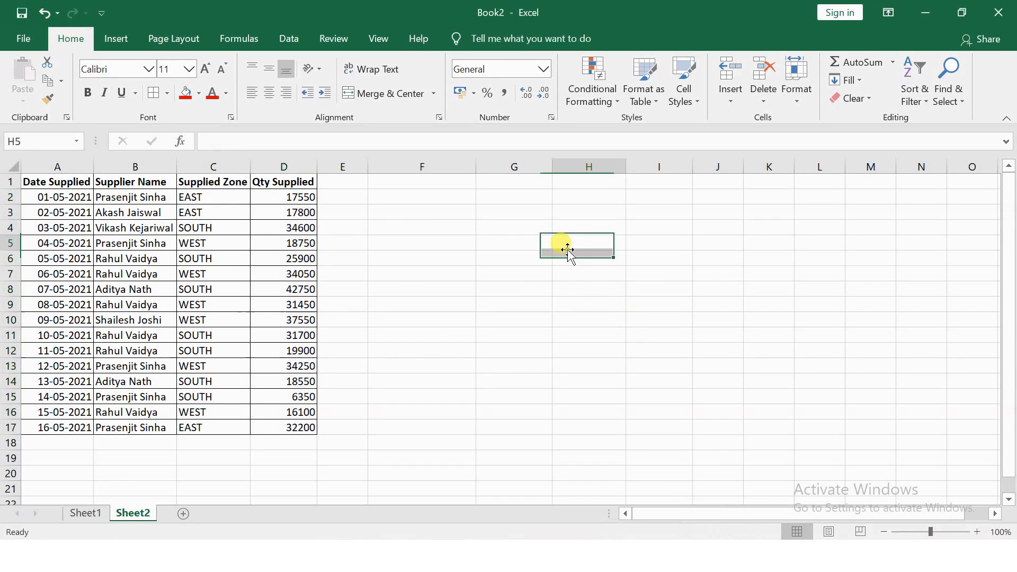
text(=cou)
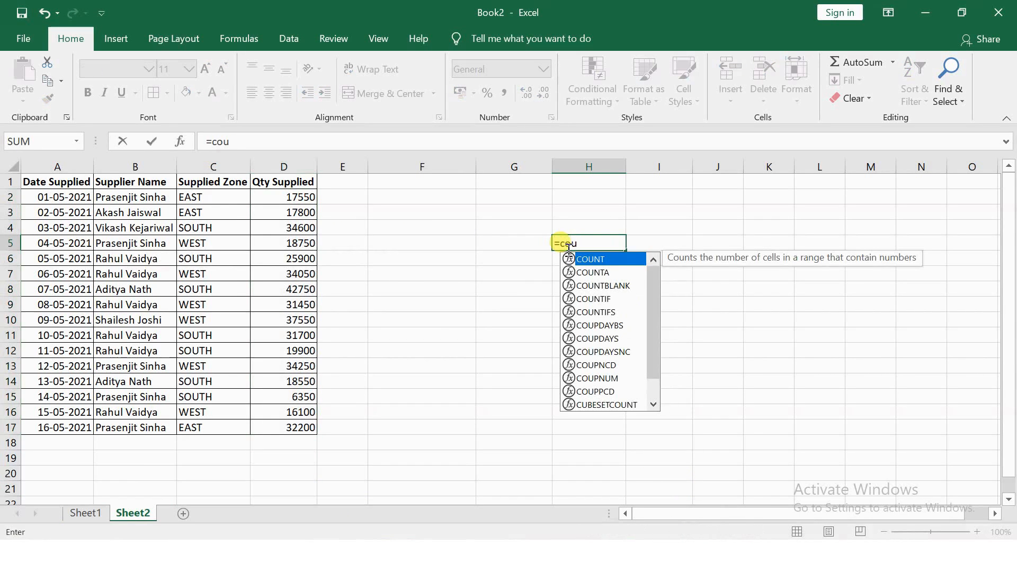
key(Tab)
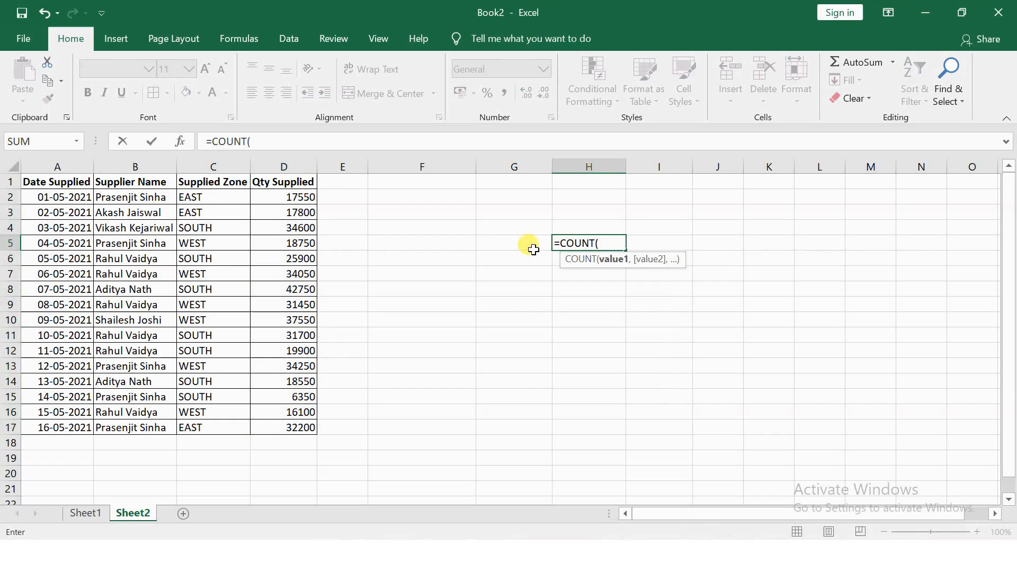
click(288, 196)
drag(289, 196, 297, 430)
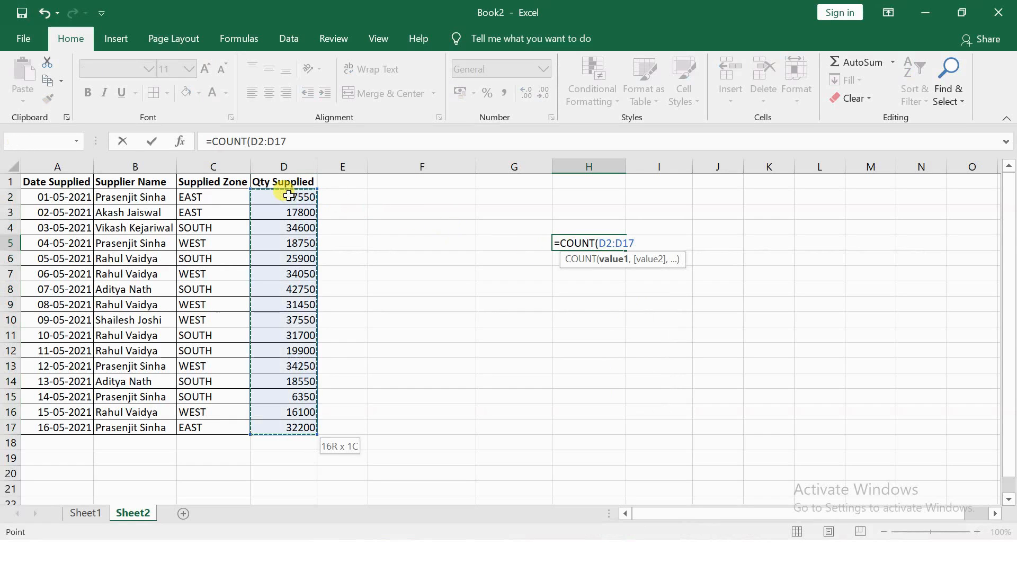
key(Return)
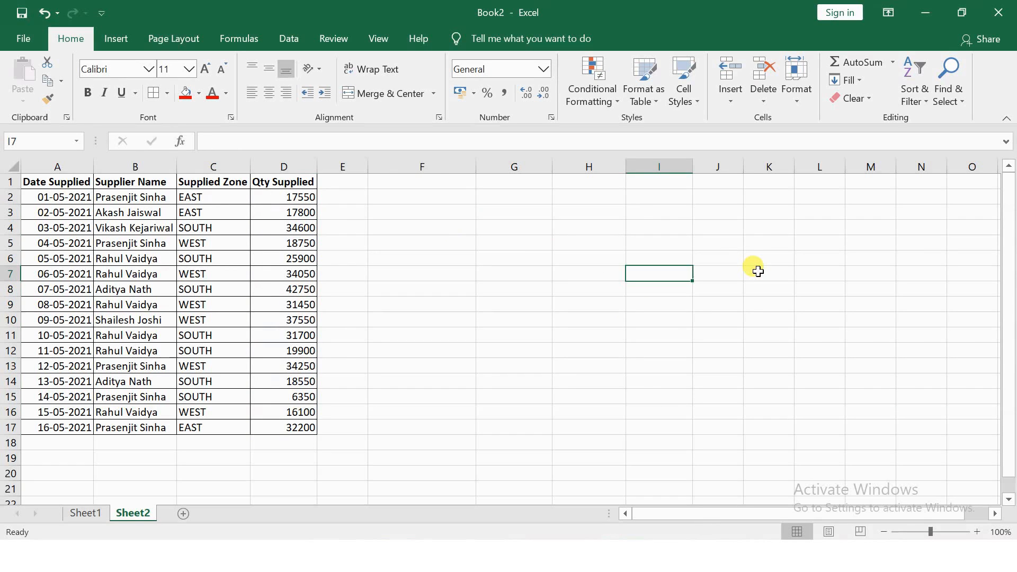
Count the numeric cells of the quantity column including its header, D1:D17, in G4 with the COUNT function.
click(496, 222)
text(=coun)
key(Tab)
click(294, 181)
key(ctrl+shift+Down)
key(Return)
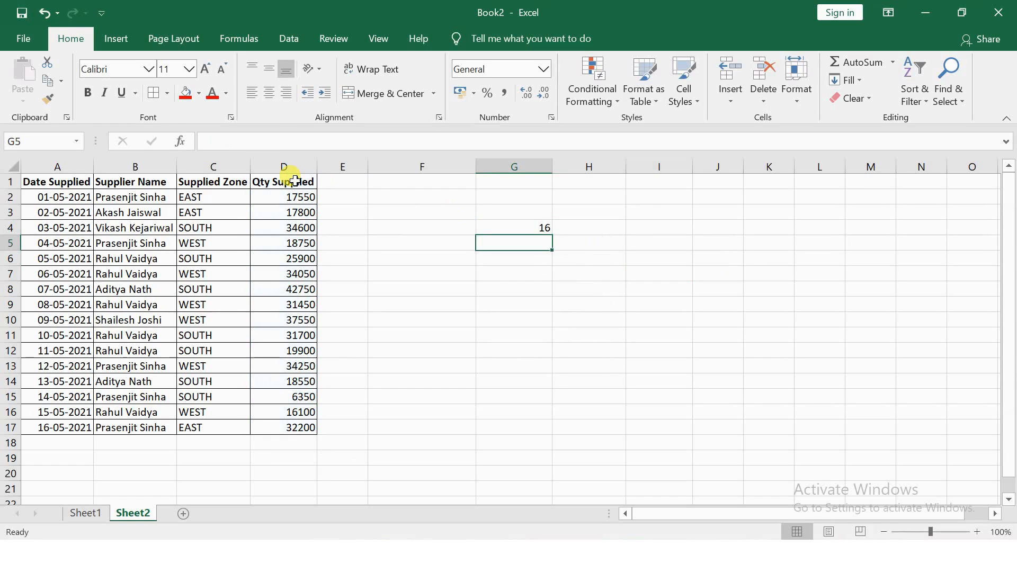
Count the supplied quantities without the header, D2:D17, in G5 with the COUNT function.
text(=cou)
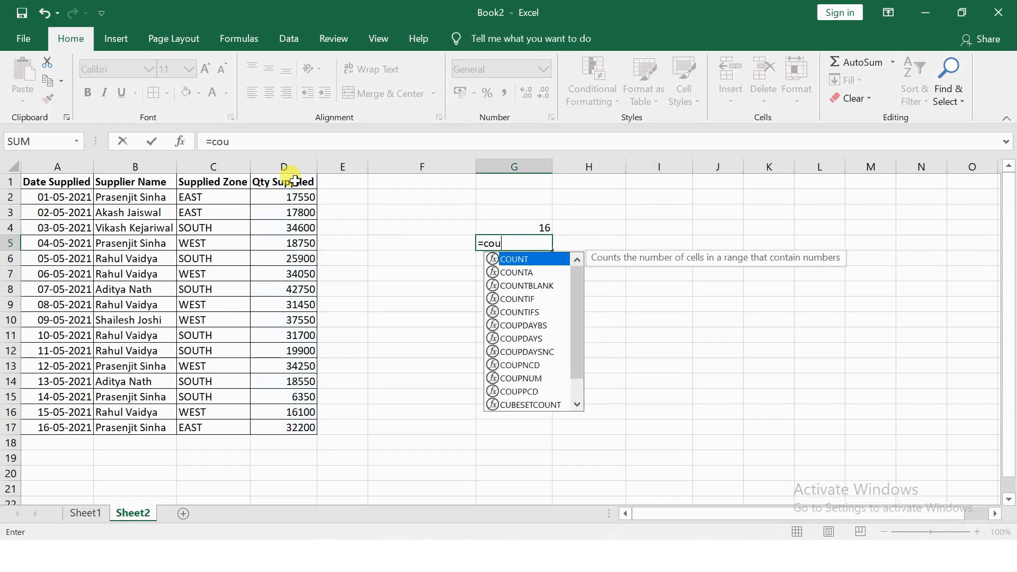
key(Tab)
click(293, 200)
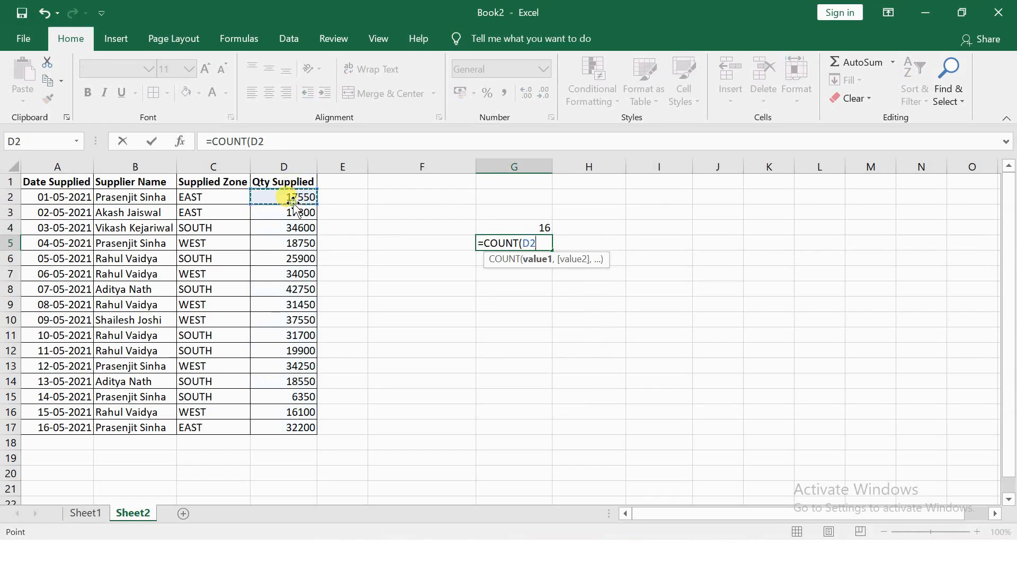
key(ctrl+shift+Down)
key(Return)
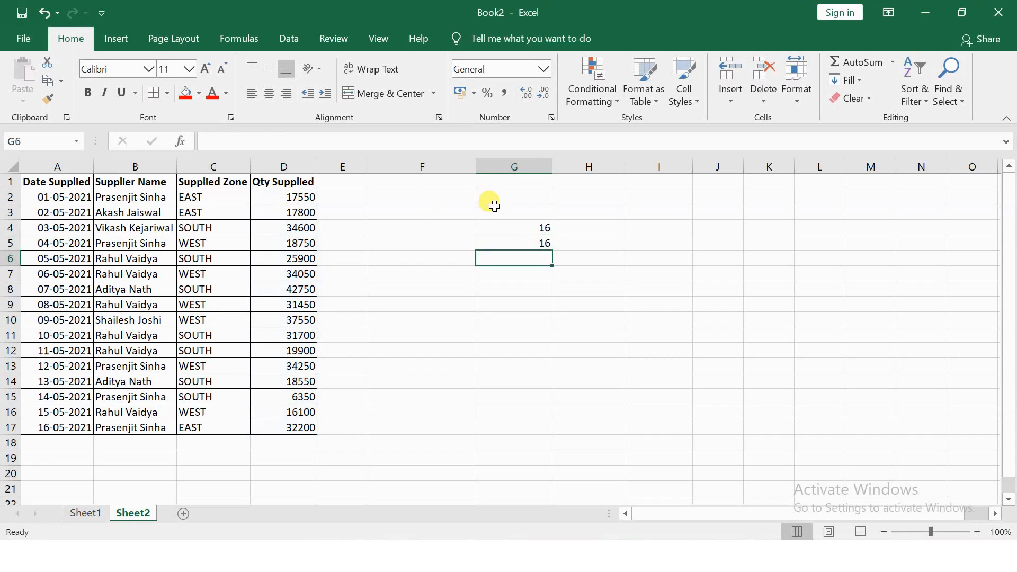
Clear cells G3:G8 and count the non-empty cells D1:D17 in G4 with the COUNTA function.
drag(529, 211, 551, 289)
key(Delete)
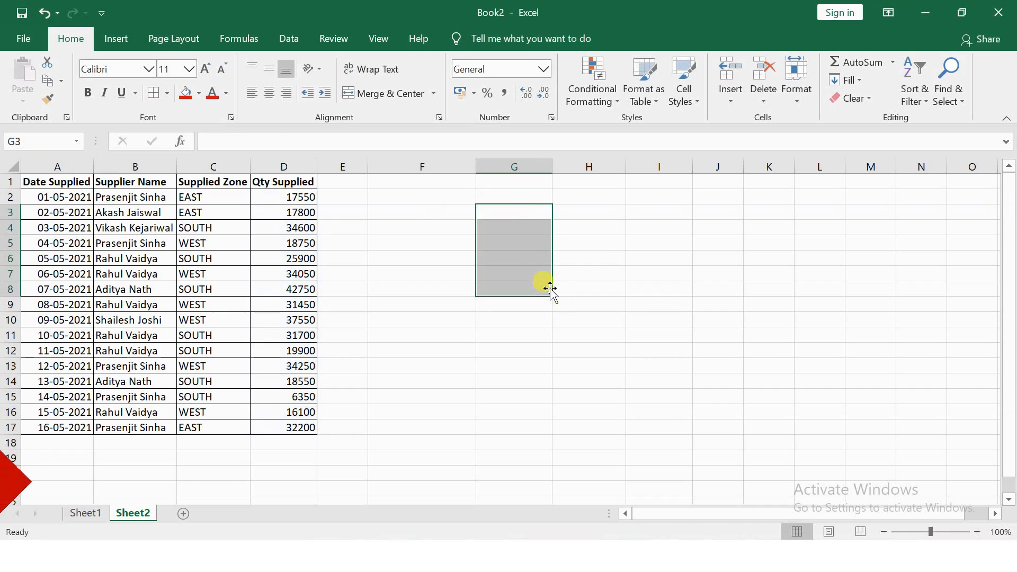
click(516, 234)
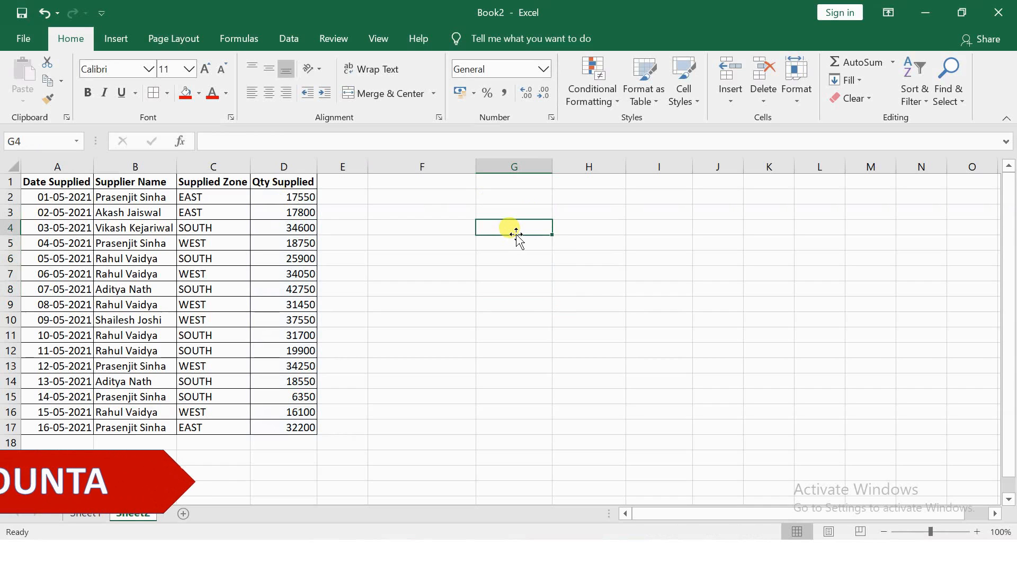
text(=cou)
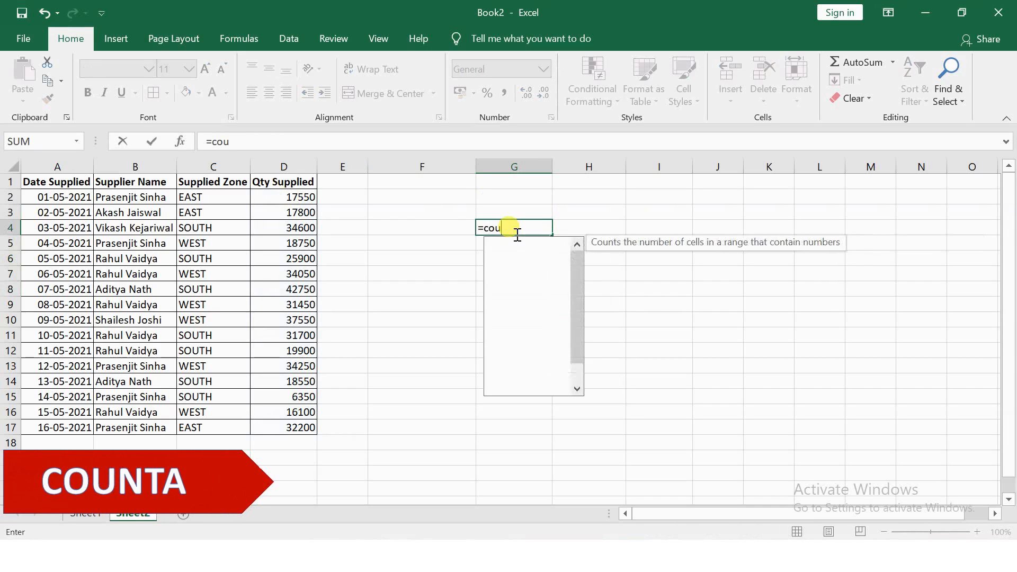
text(nt)
key(Down)
key(Tab)
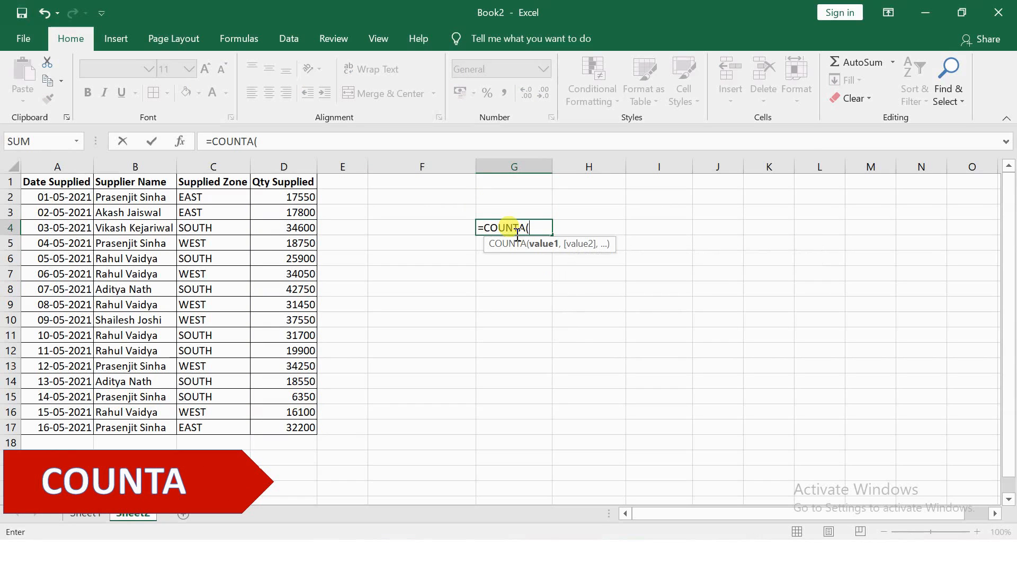
click(305, 183)
key(ctrl+shift+Down)
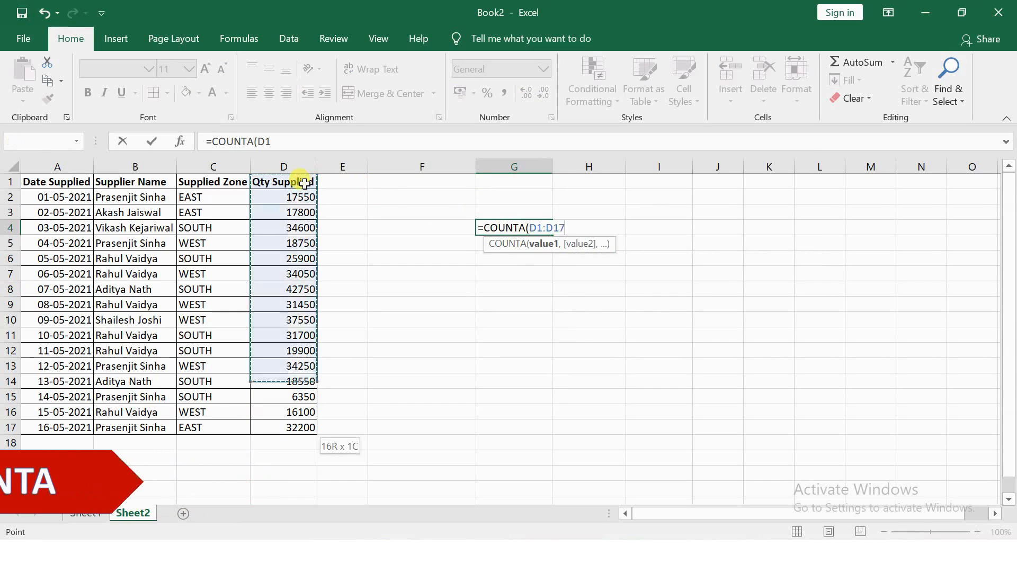
key(Return)
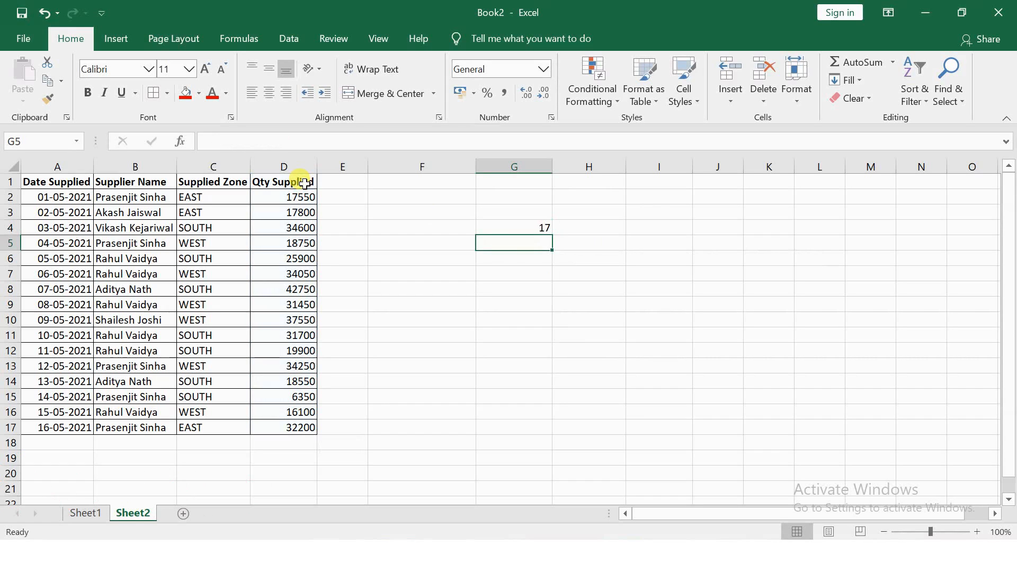
Delete the COUNTA formula in G4 and empty the quantity cells D5, D8 and D12.
click(499, 228)
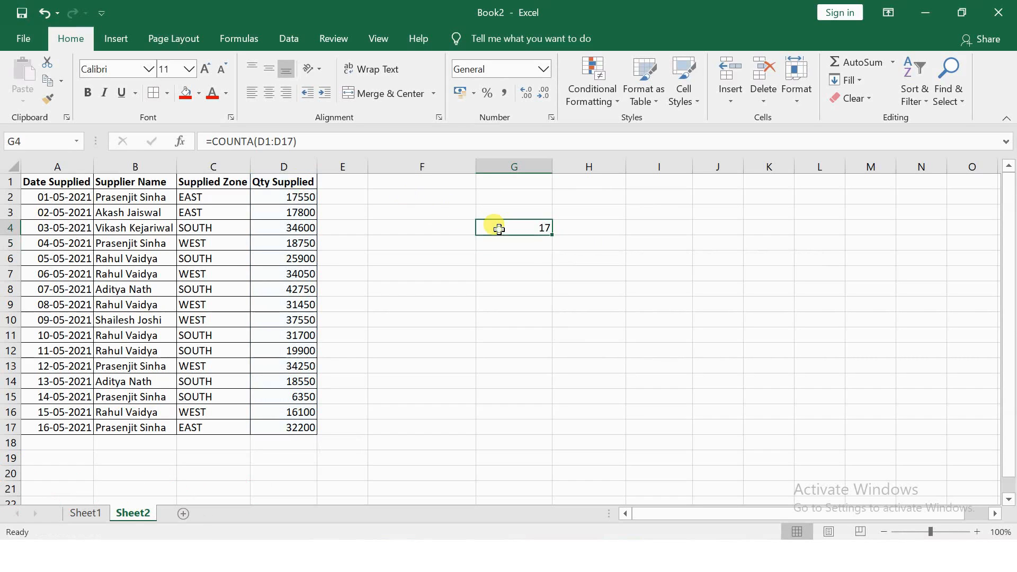
key(Delete)
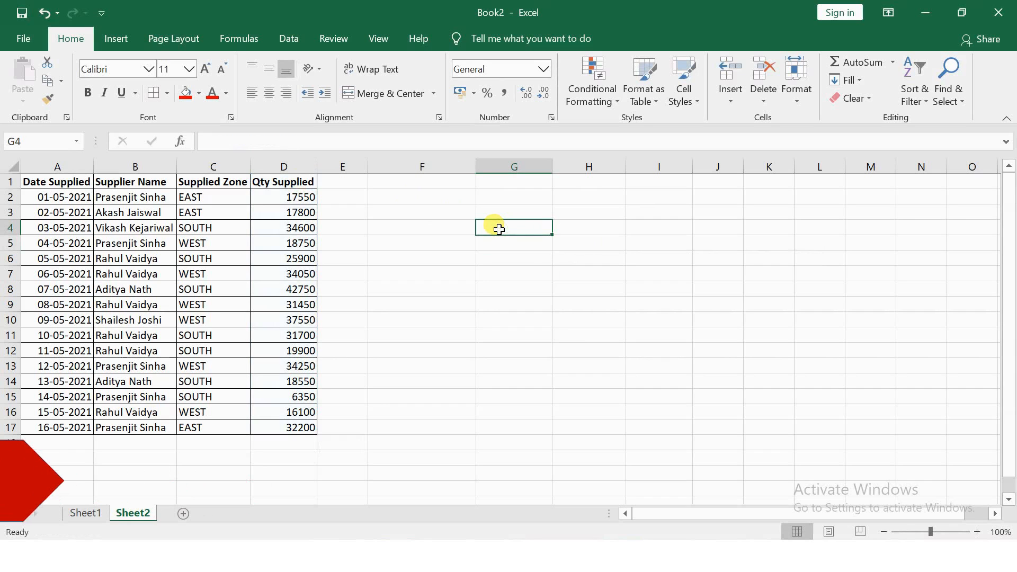
click(284, 238)
key(Delete)
key(Down)
key(Down)
key(Down)
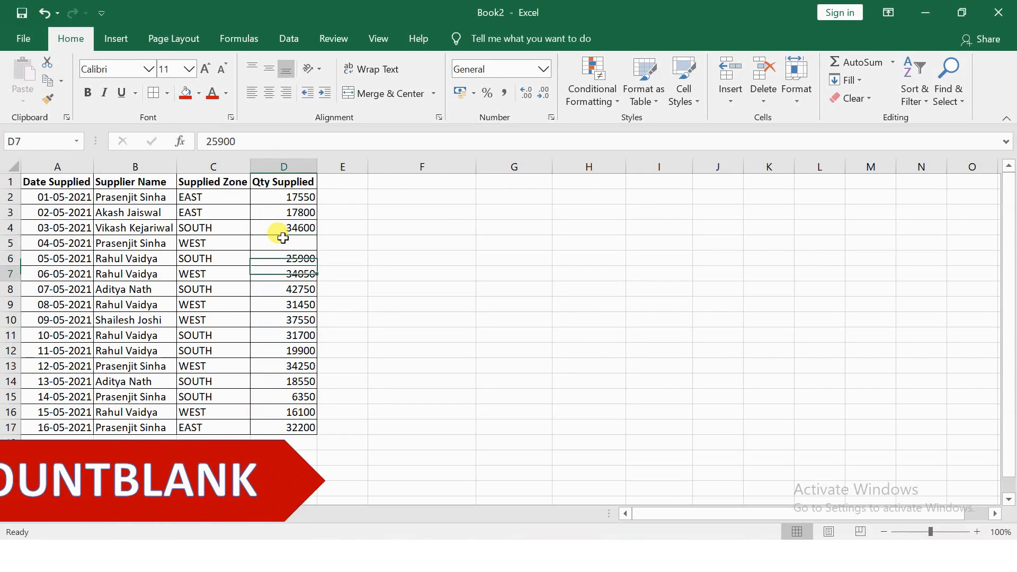
key(Delete)
key(Down)
key(Down)
key(Down)
key(Down)
key(Delete)
key(Down)
key(Down)
Count the blank cells in the quantities D2:D17 in G5 with the COUNTBLANK function.
click(523, 244)
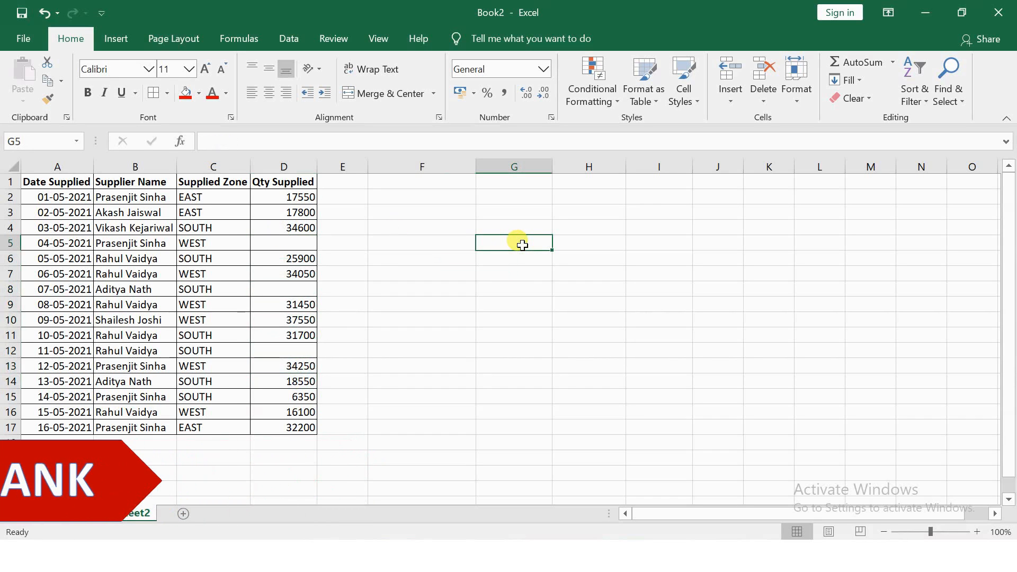
text(=coun)
key(Down)
key(Down)
key(Tab)
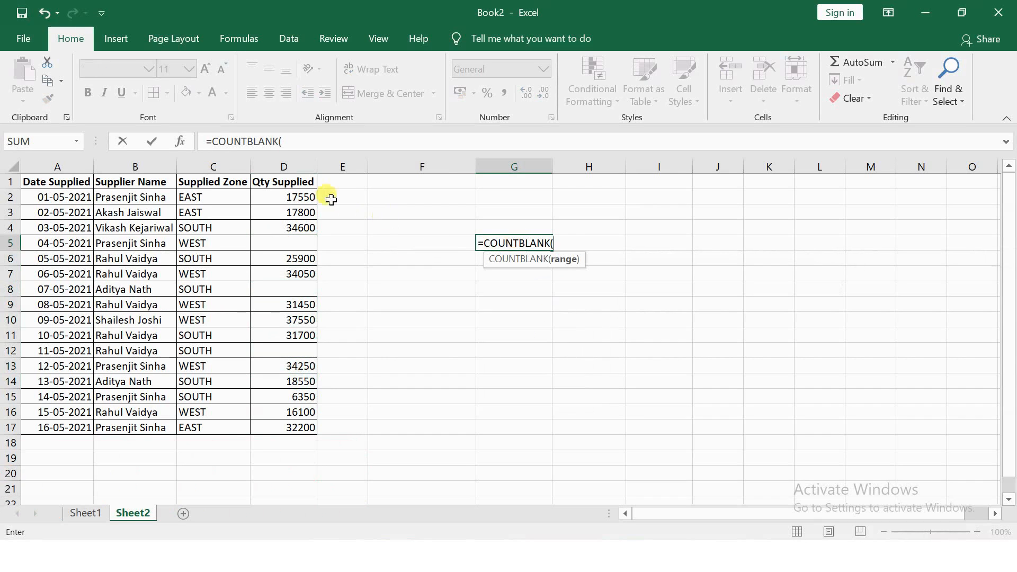
click(308, 196)
drag(308, 196, 308, 428)
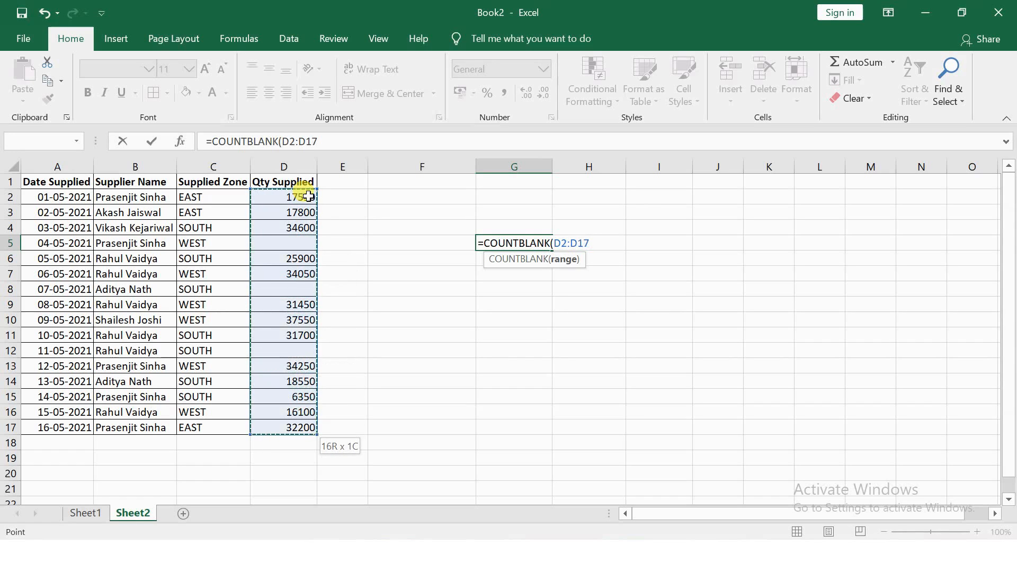
key(Return)
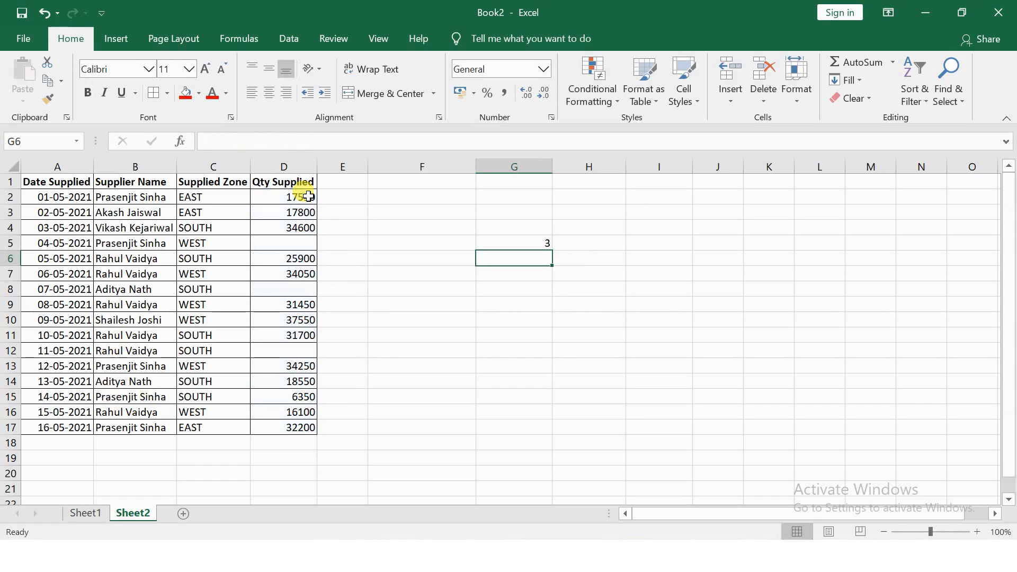
Enter 34535 as the supplied quantity in the blank cell D5.
click(492, 241)
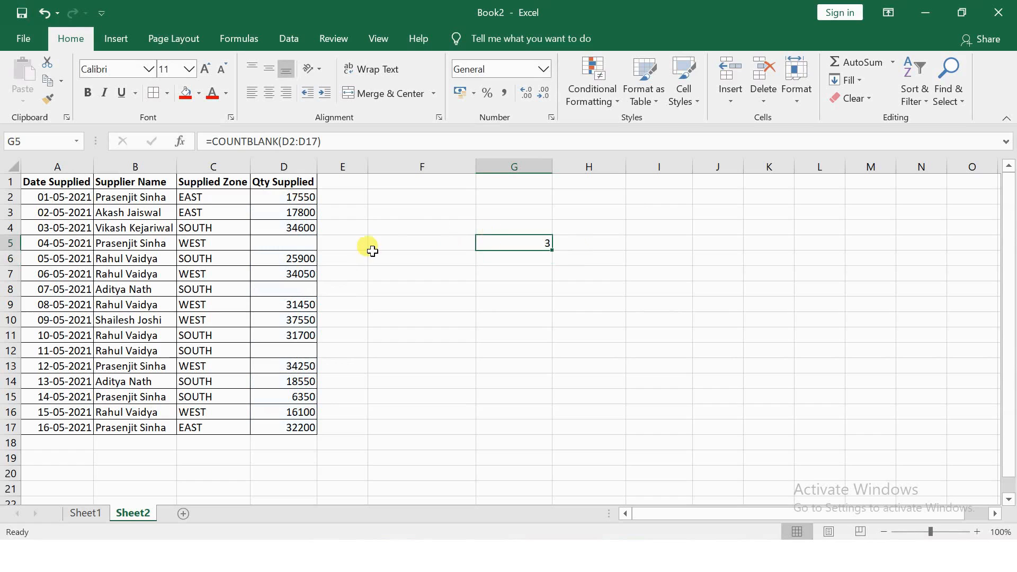
click(267, 242)
text(34535)
key(Return)
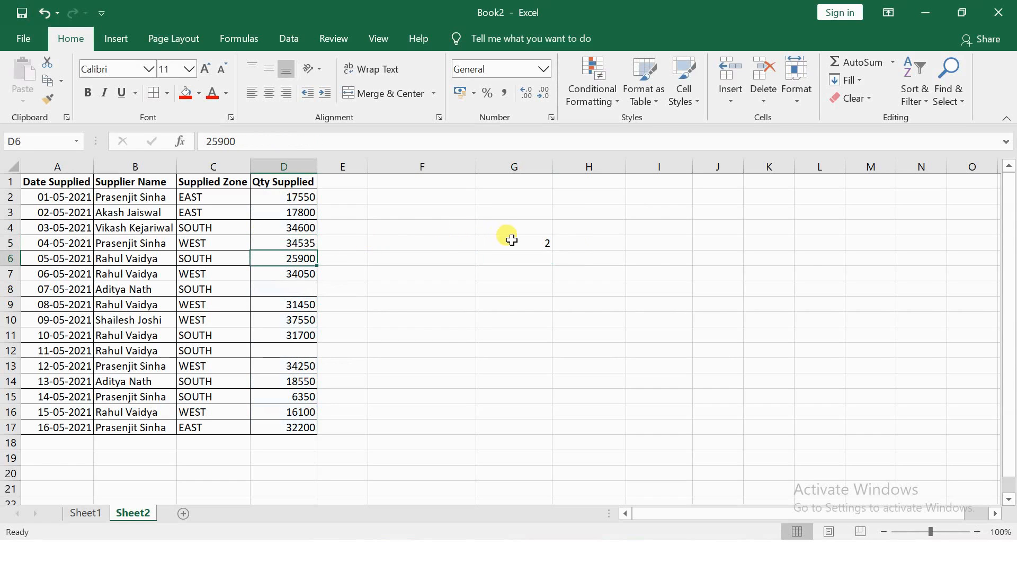
Switch to Sheet1 and review the list of practice questions in G2:G11.
key(ctrl+Page_Up)
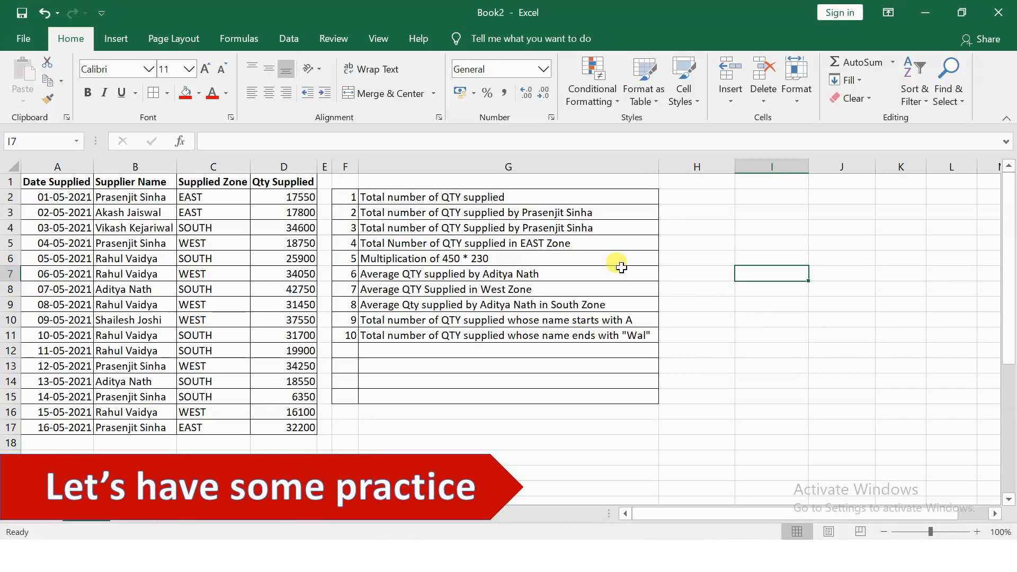
drag(488, 197, 488, 333)
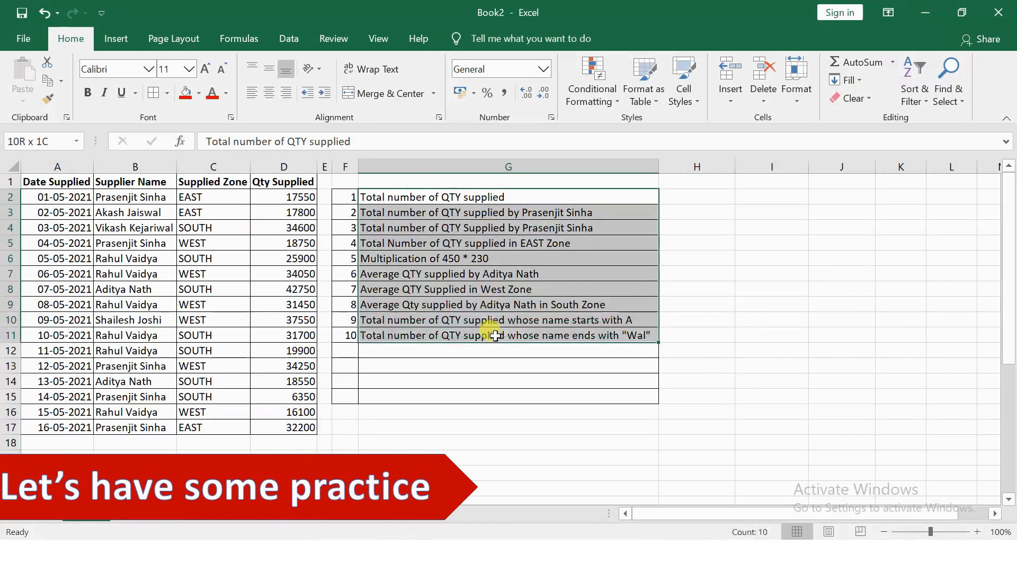
click(734, 229)
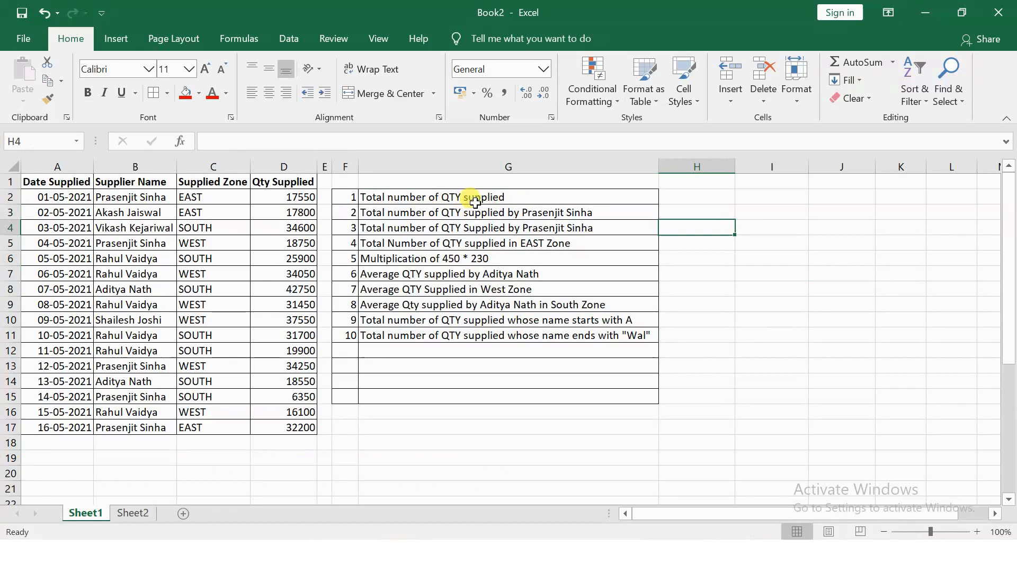
Total all supplied quantities D2:D17 in H2 with the SUM function.
click(681, 197)
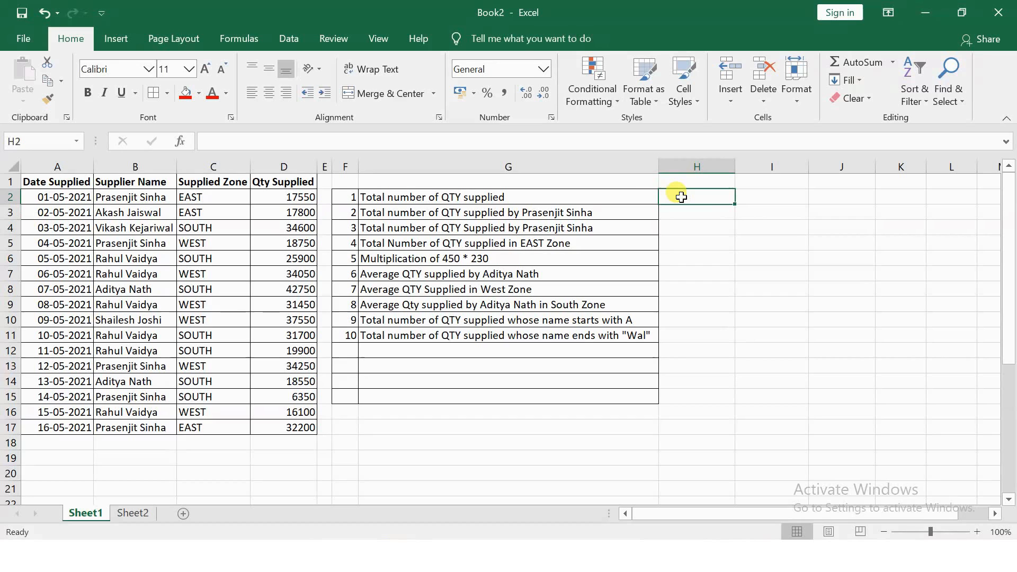
text(=sum)
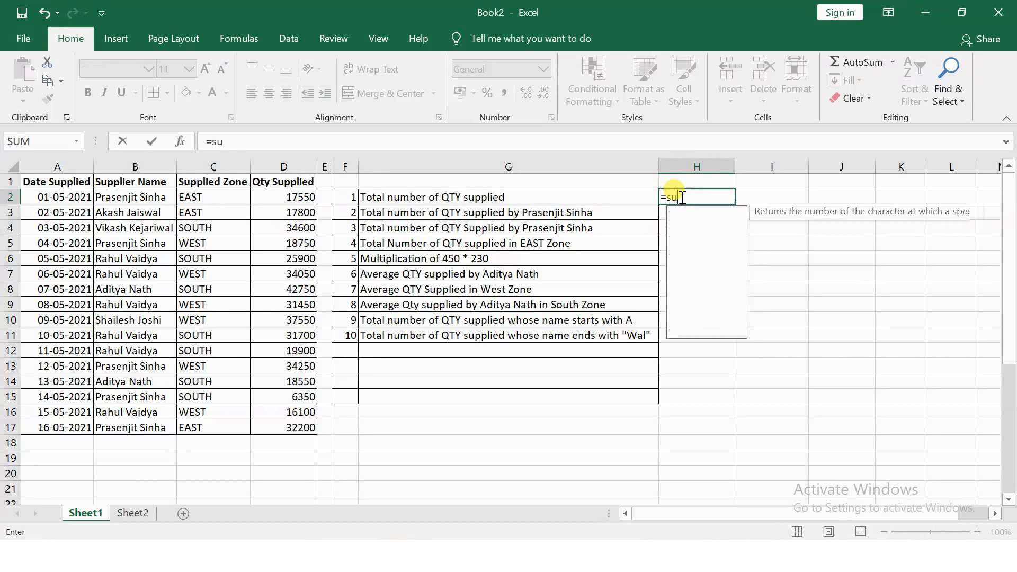
click(298, 197)
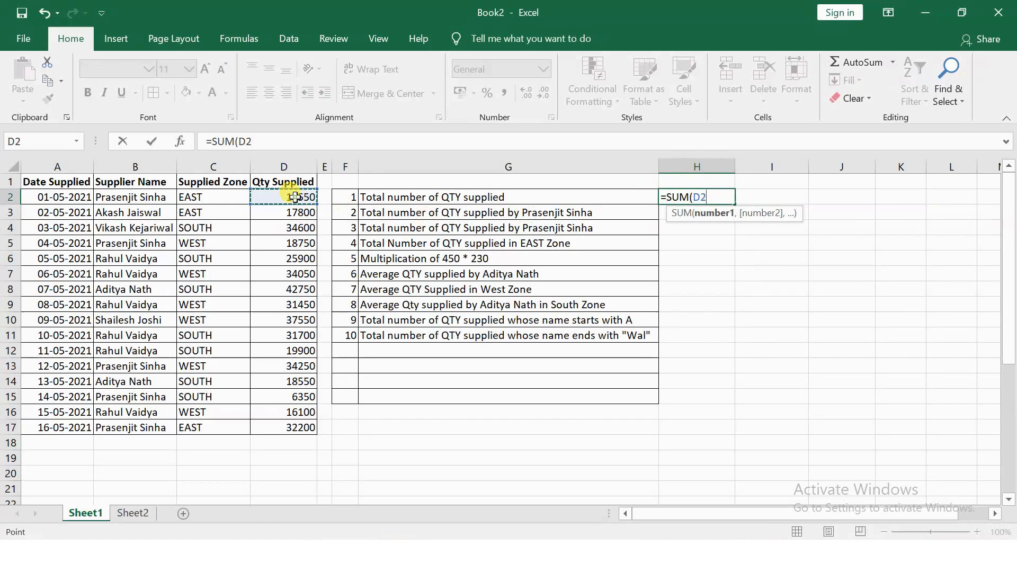
key(ctrl+shift+Down)
key(Return)
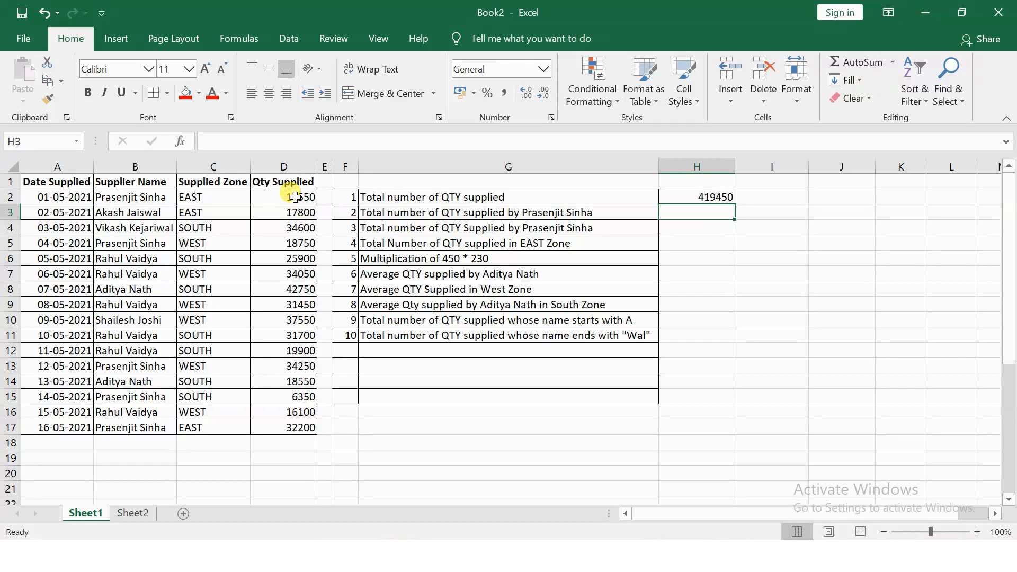
Total the quantities D2:D17 in H3 with SUMIF, matching supplier names B2:B17 to the supplier named in question 2.
text(sum)
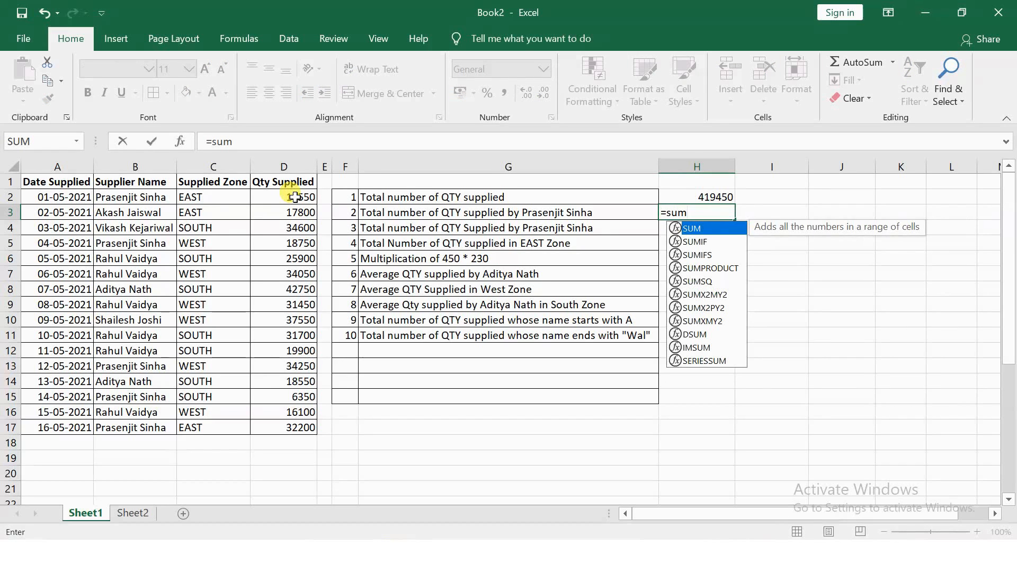
key(Down)
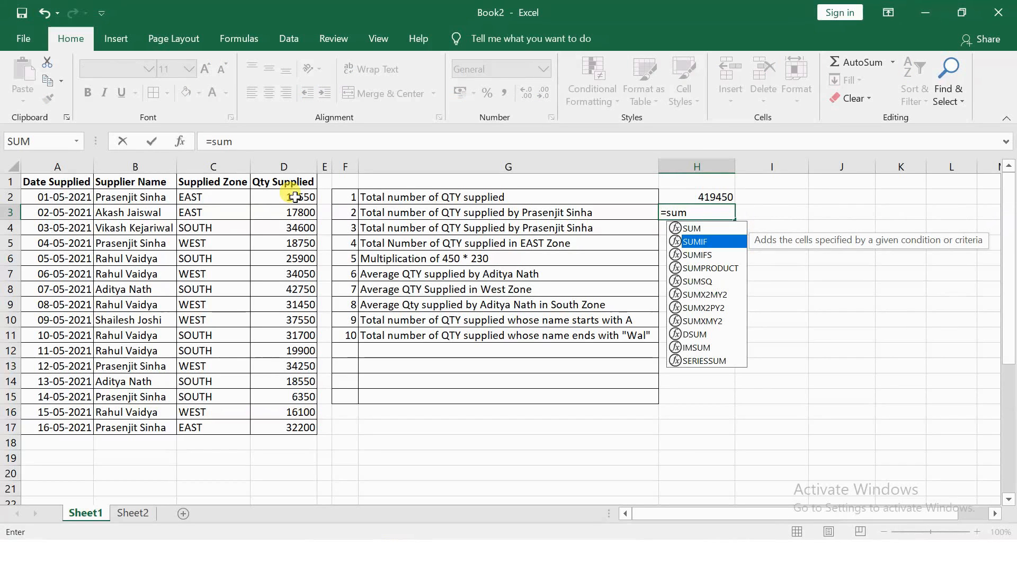
key(Tab)
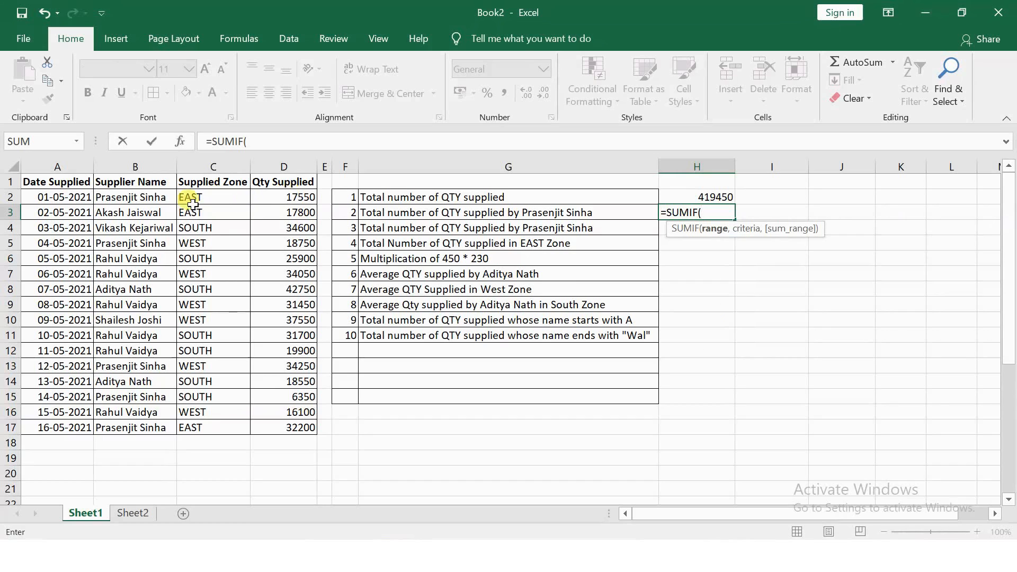
click(138, 197)
key(ctrl+shift+Down)
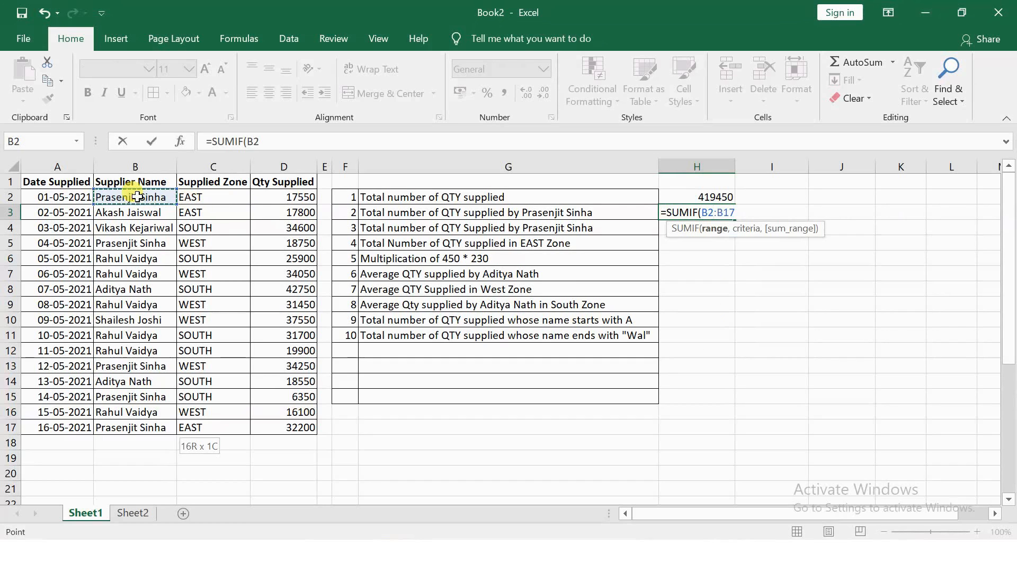
text(,"Prasenji)
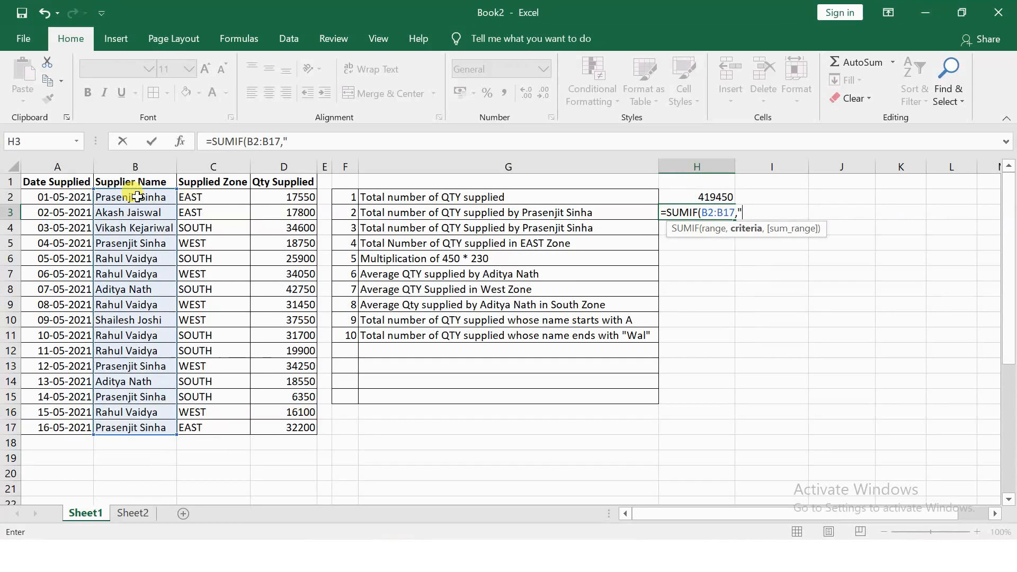
text(t Sinha",)
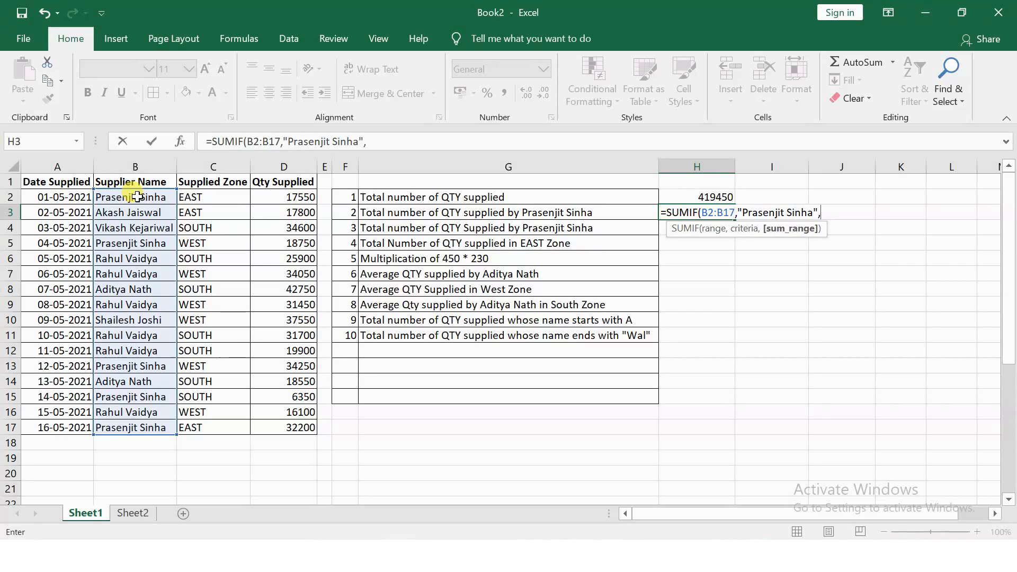
click(279, 200)
key(ctrl+shift+Down)
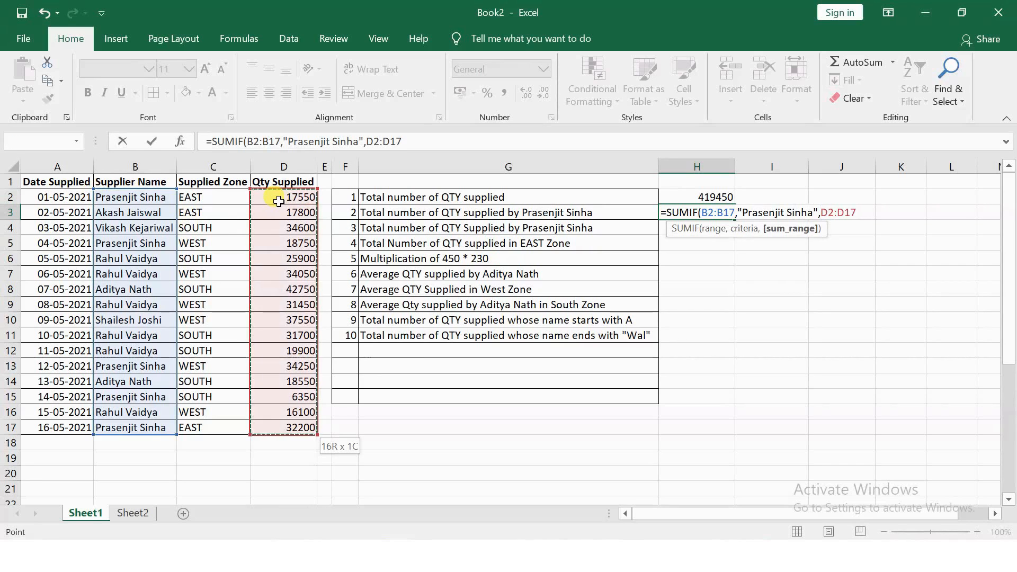
key(Return)
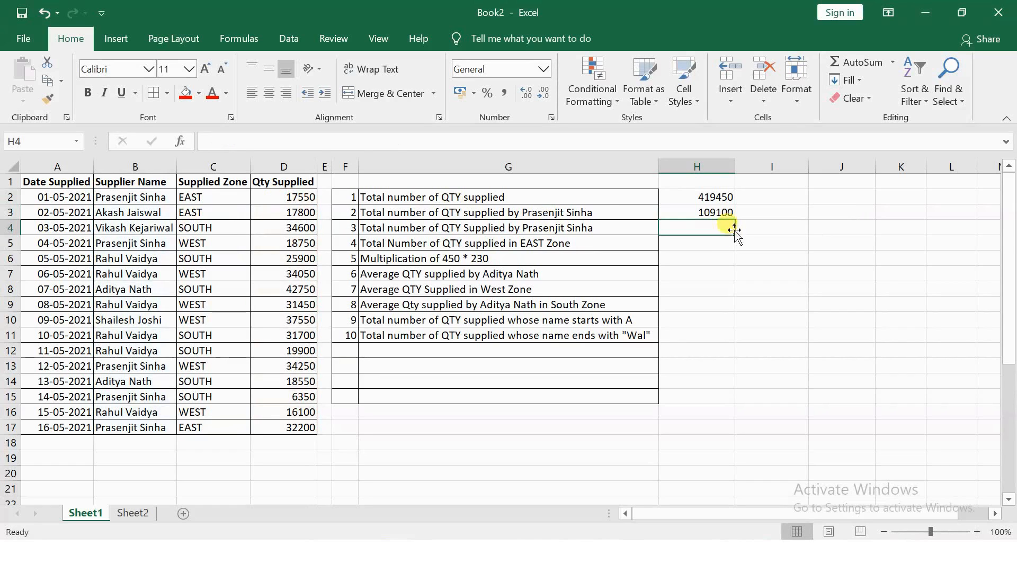
click(720, 212)
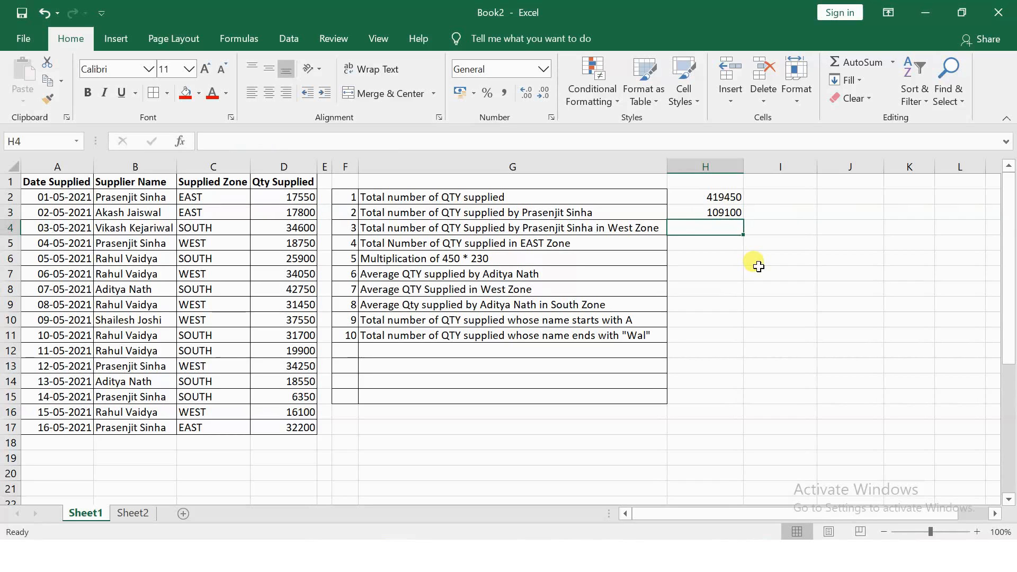
Begin a SUMIFS formula in H4 that sums D2:D17 where supplier names B2:B17 match the supplier named in question 3.
text(=sumi)
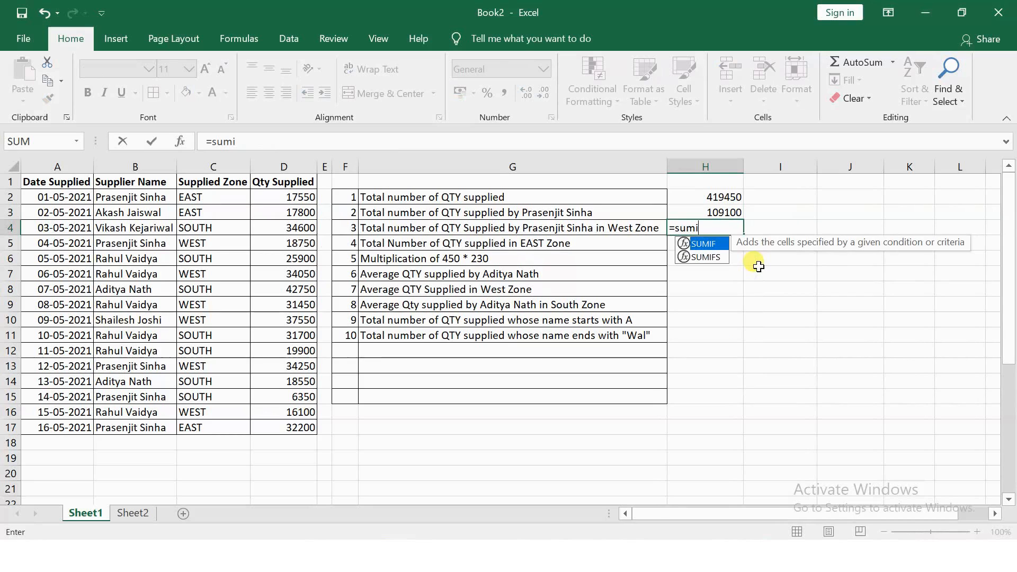
text(fs)
key(Tab)
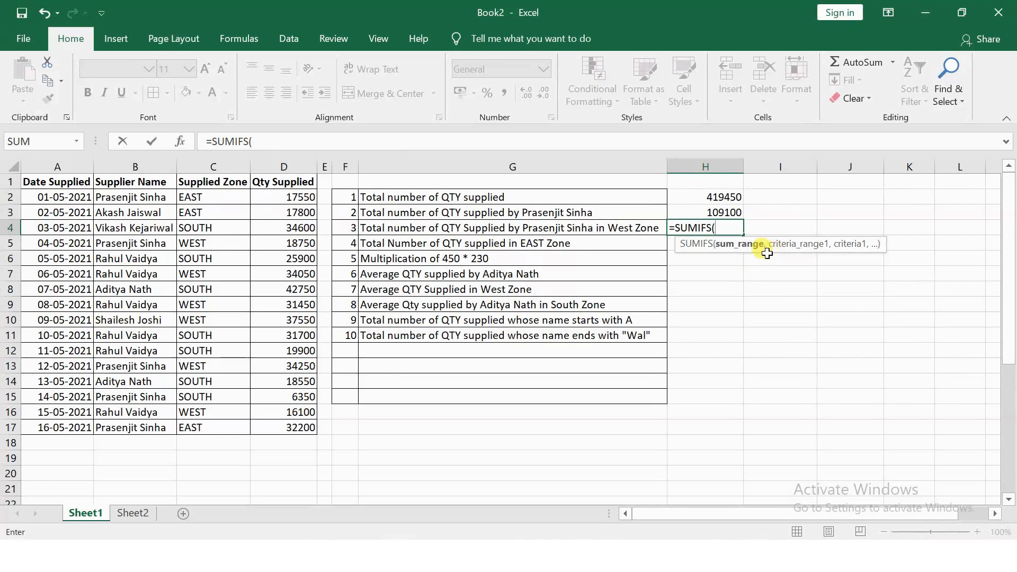
click(301, 198)
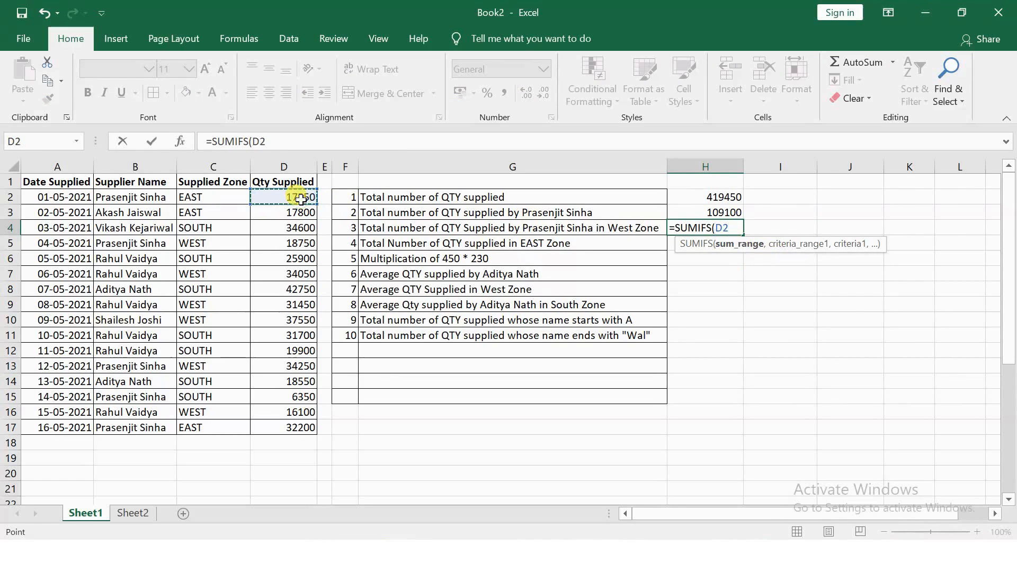
key(ctrl+shift+Down)
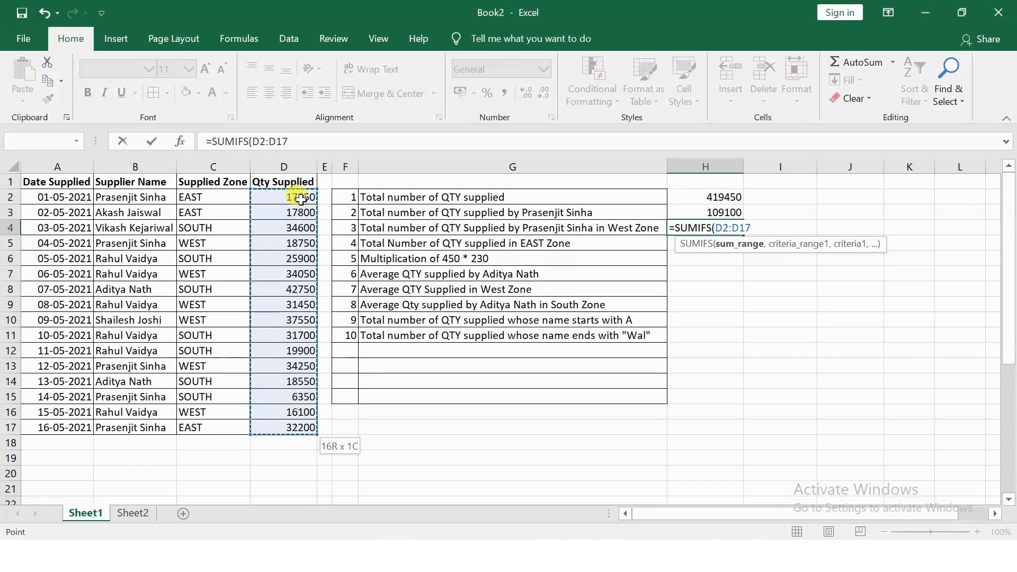
text(,)
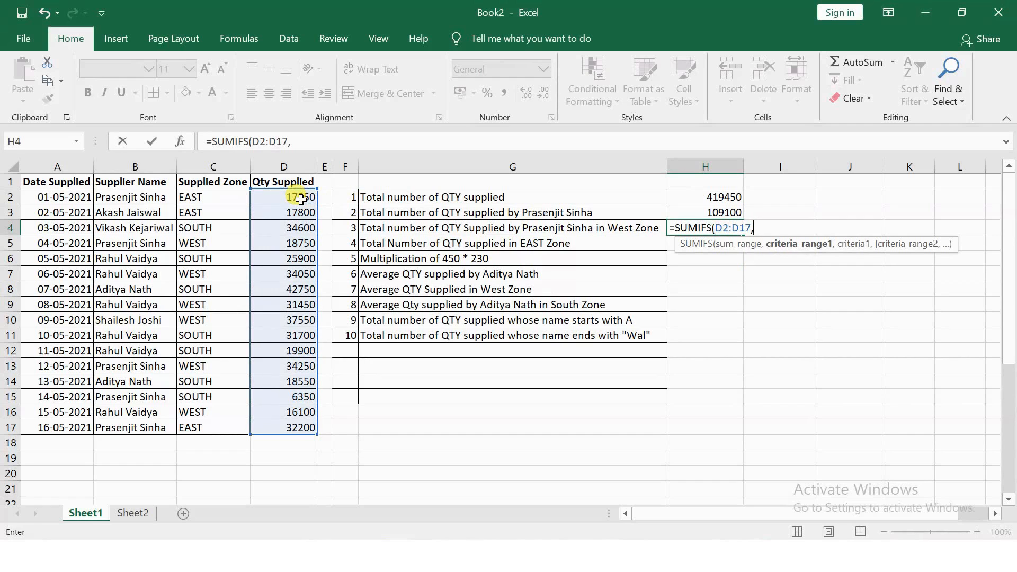
click(154, 196)
key(ctrl+shift+Down)
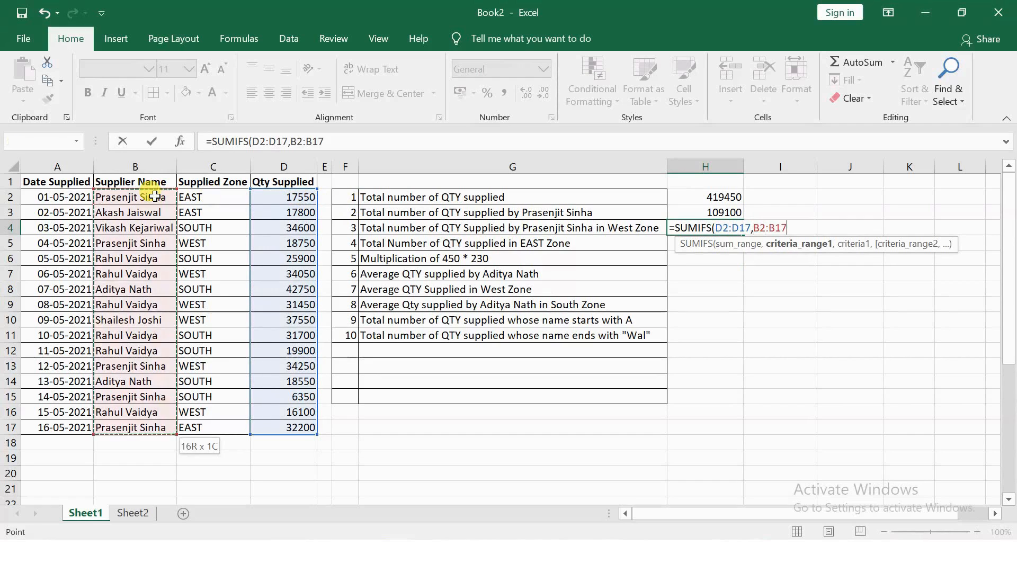
text(,"Prasenji)
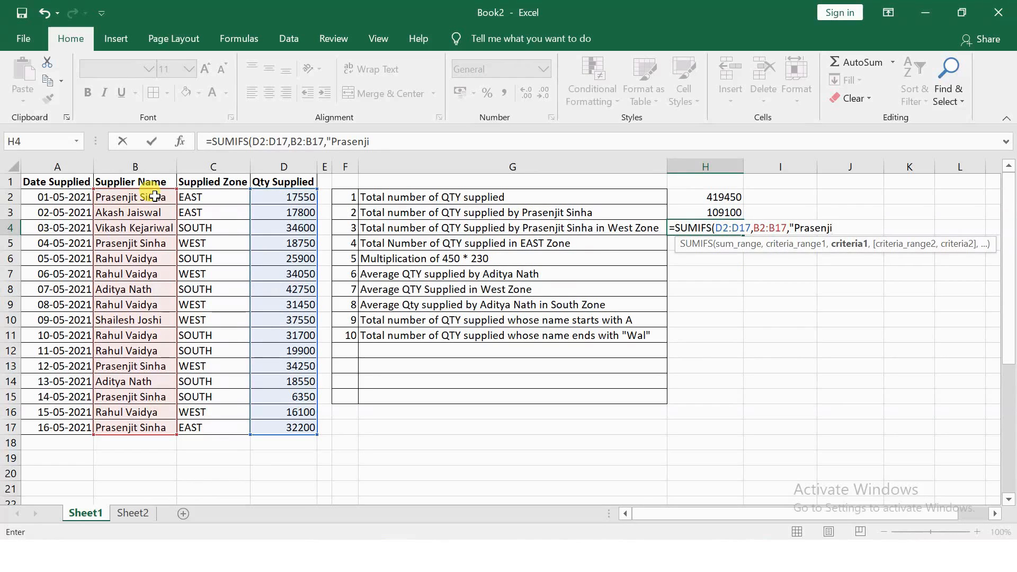
text(t Sinha")
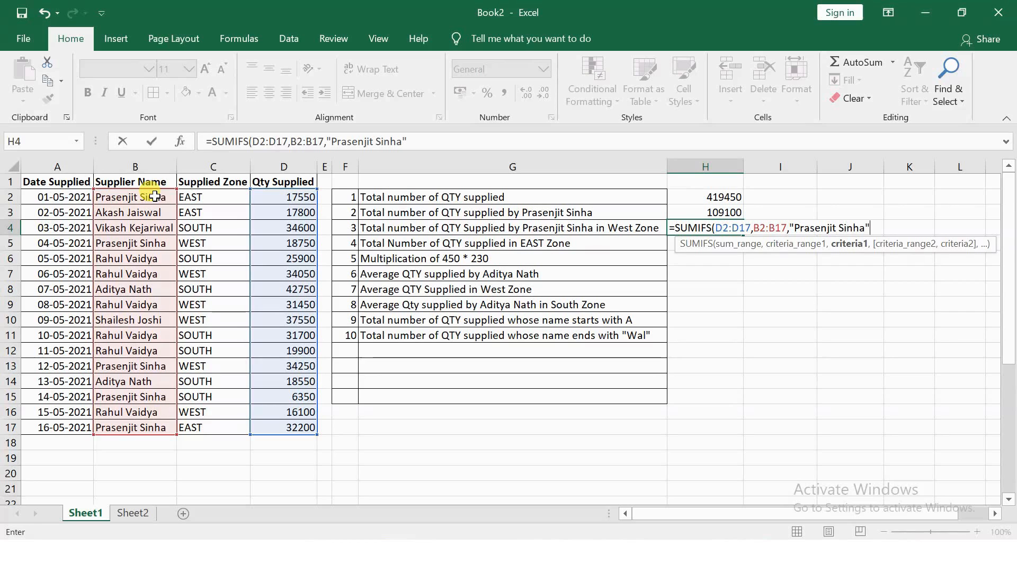
Add the second condition, zones C2:C17 equal to "West", and complete the SUMIFS formula in H4.
text(,)
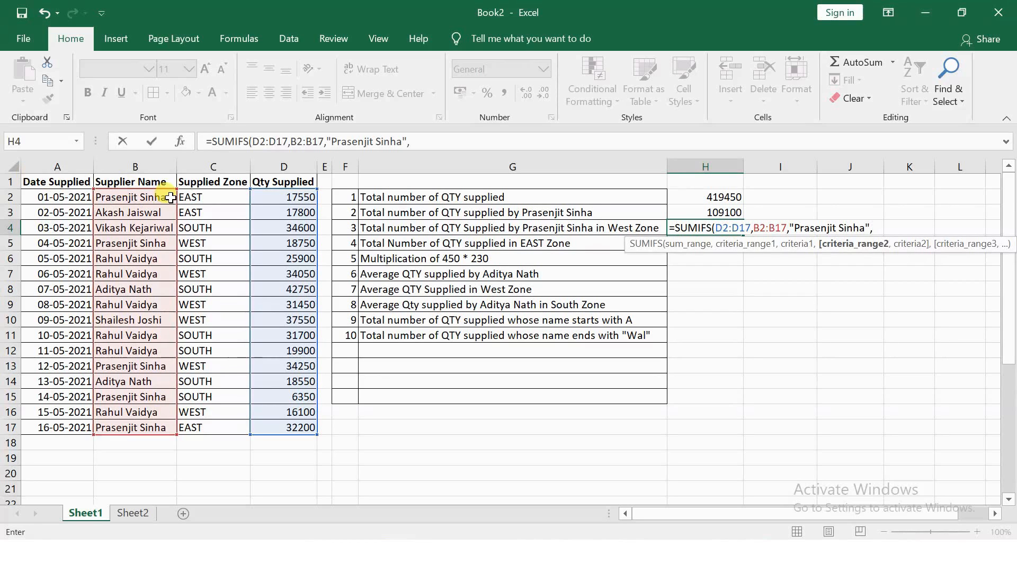
click(192, 197)
key(ctrl+shift+Down)
text(,)
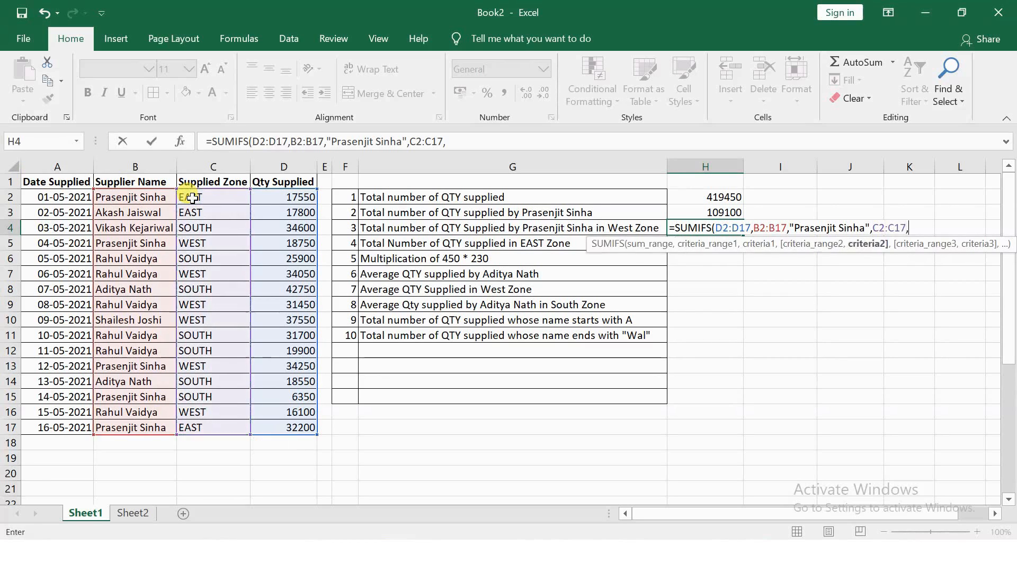
text("West"))
key(Return)
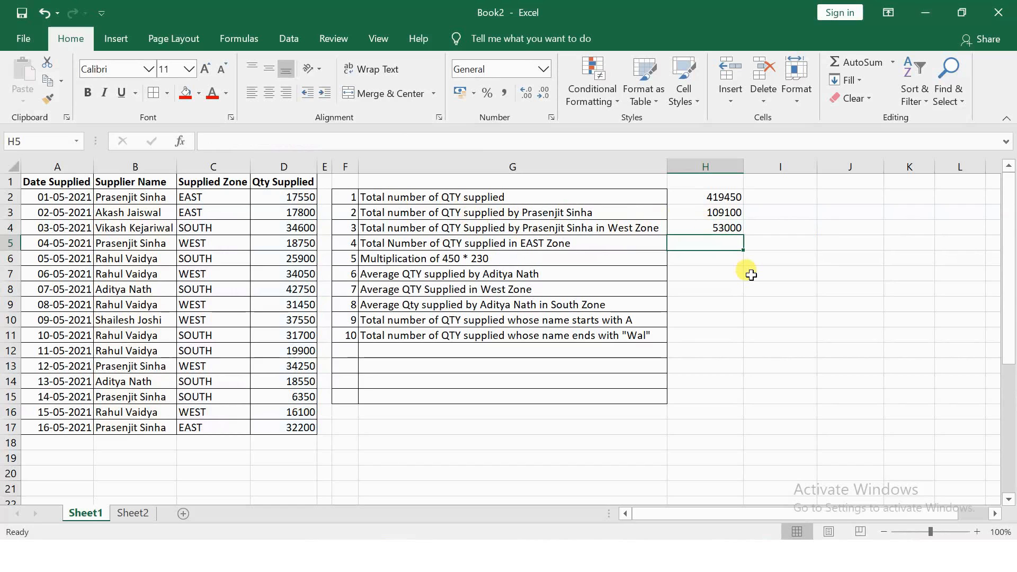
Sum the quantities D2:D17 in H5 with SUMIF, using zones C2:C17 and the criterion "West".
text(=)
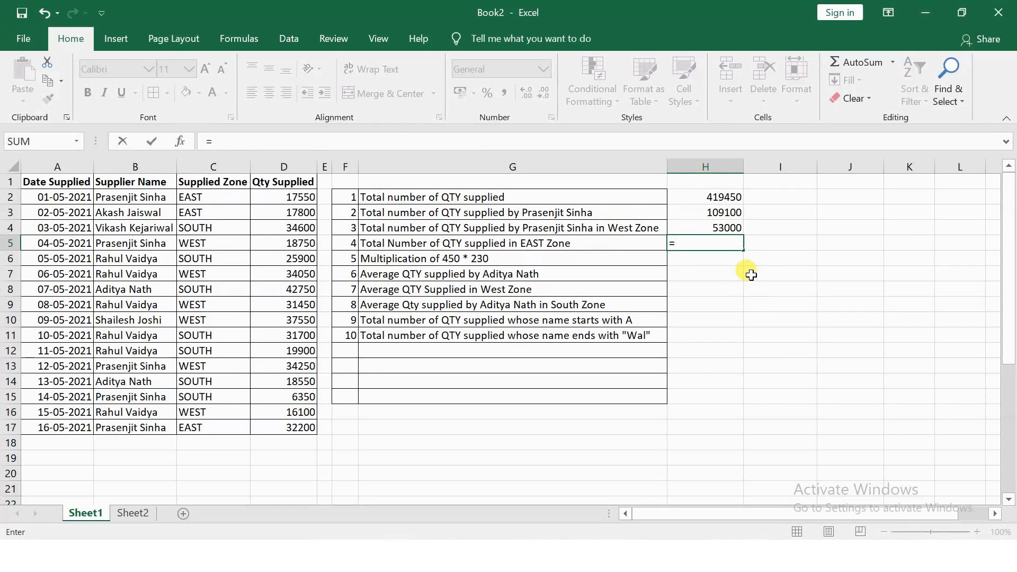
text(sumif)
key(Tab)
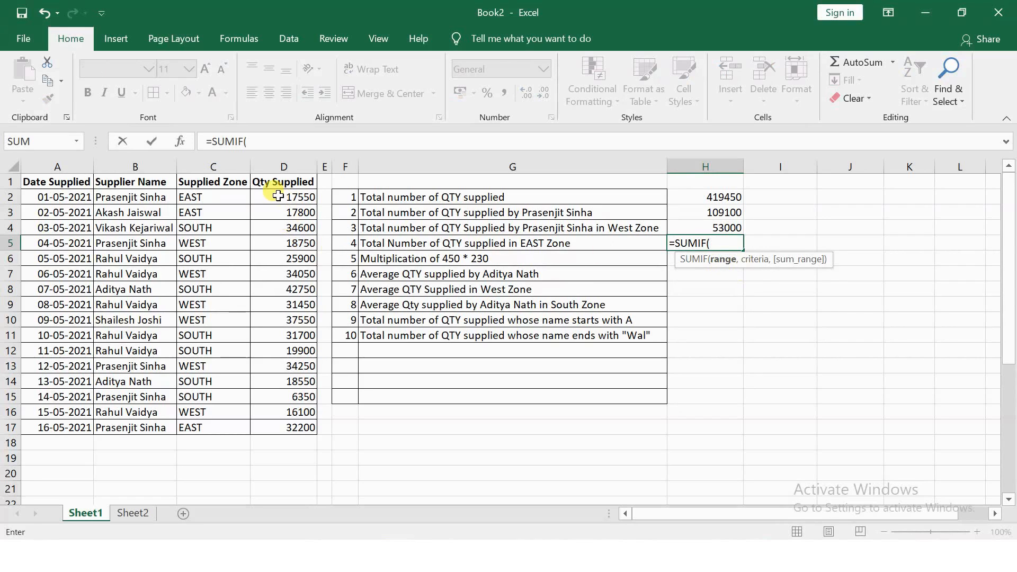
click(208, 197)
key(ctrl+shift+Down)
text(,)
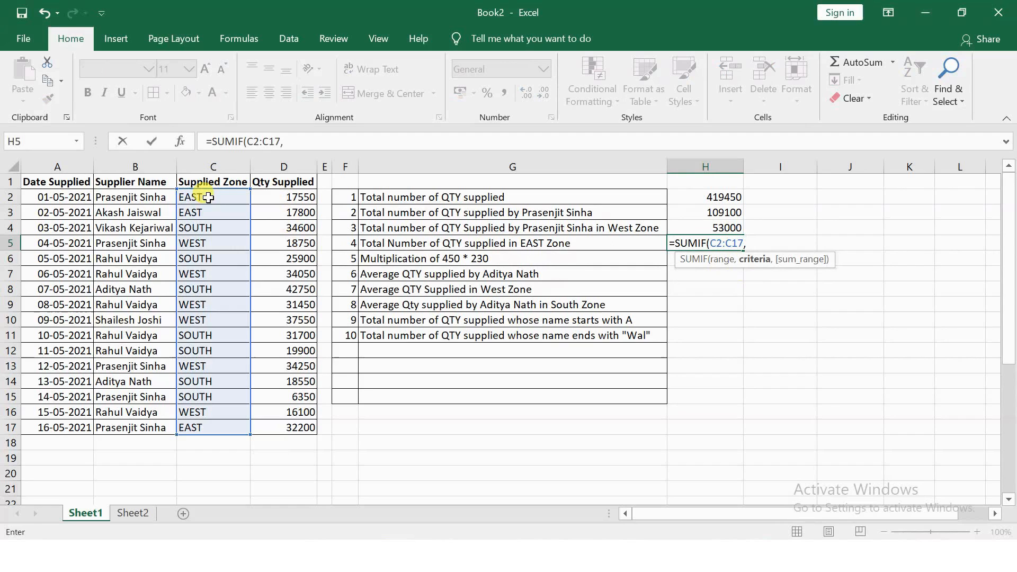
text("West",)
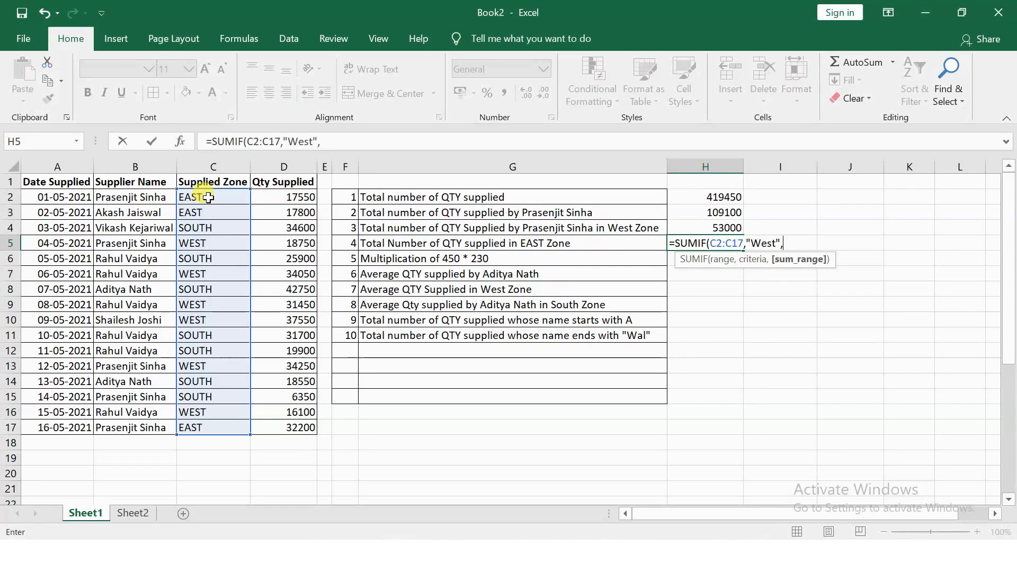
click(275, 193)
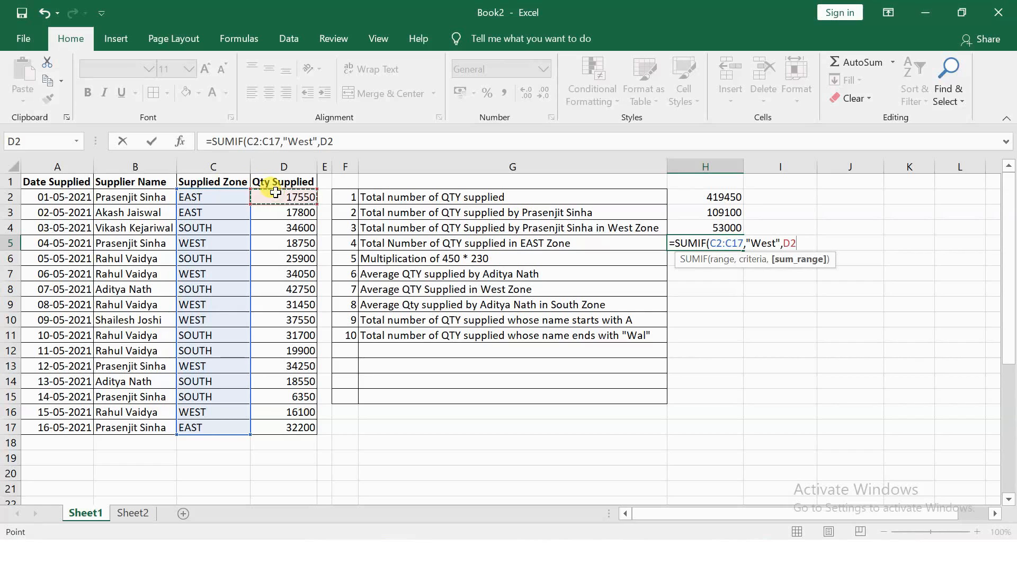
key(ctrl+shift+Down)
key(Return)
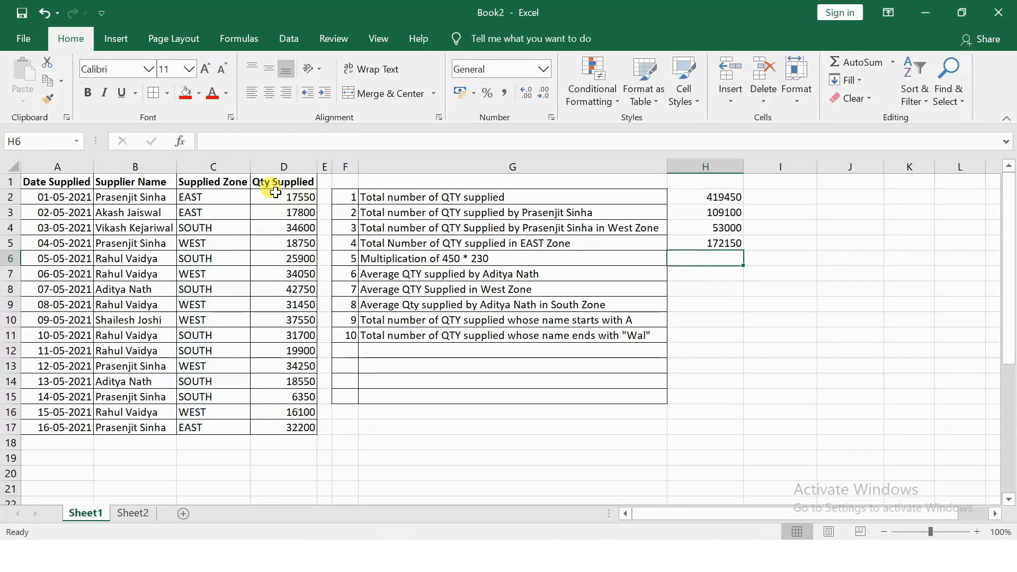
Multiply 450 by 230 in H6 with the PRODUCT function.
text(=prod)
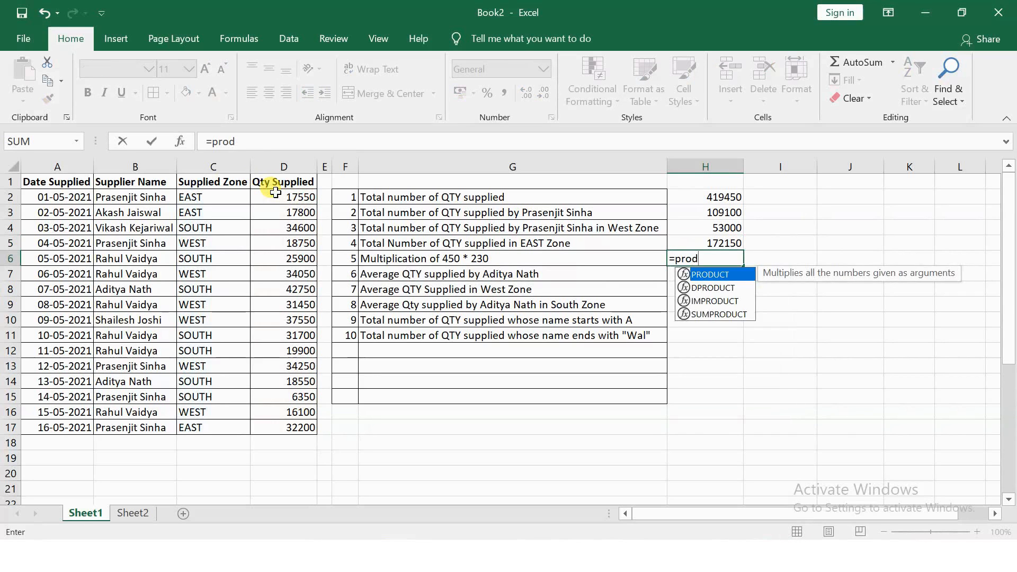
key(Tab)
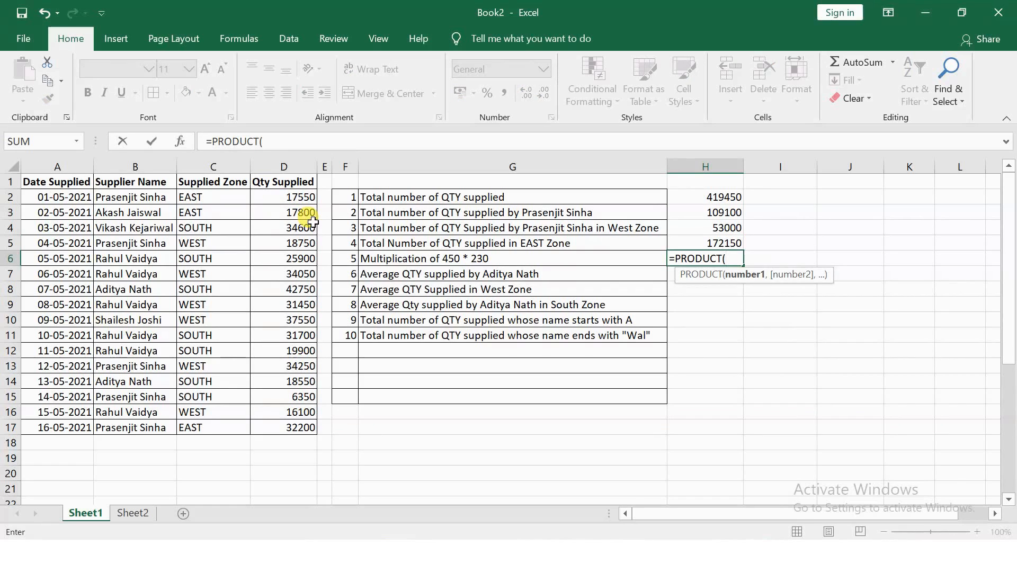
text(450,)
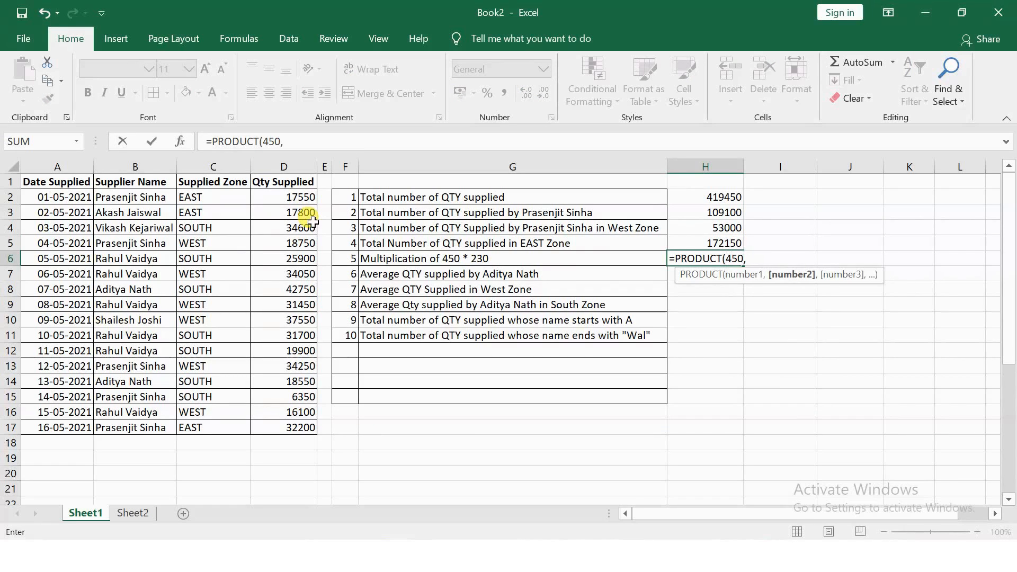
text(230))
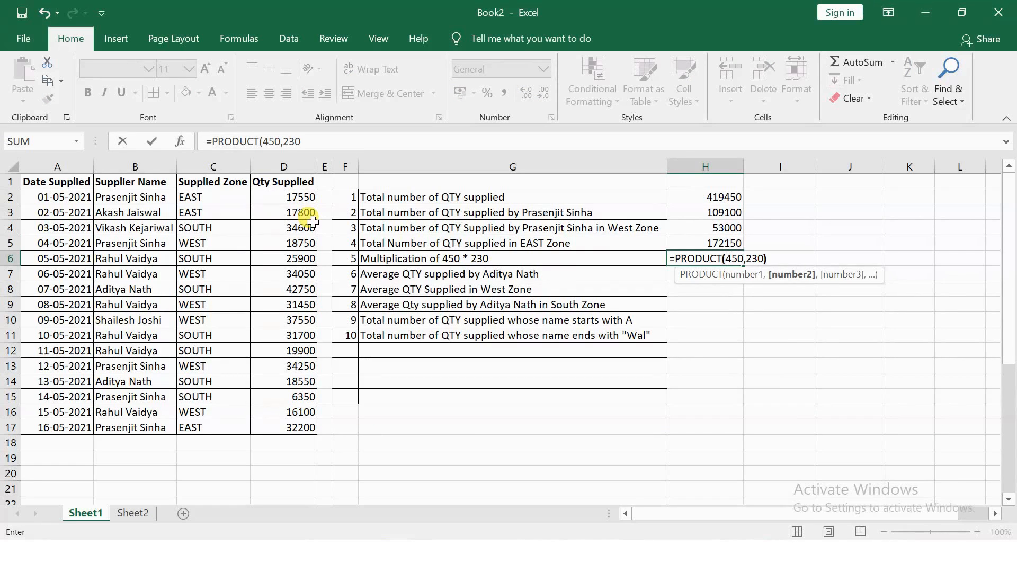
key(Return)
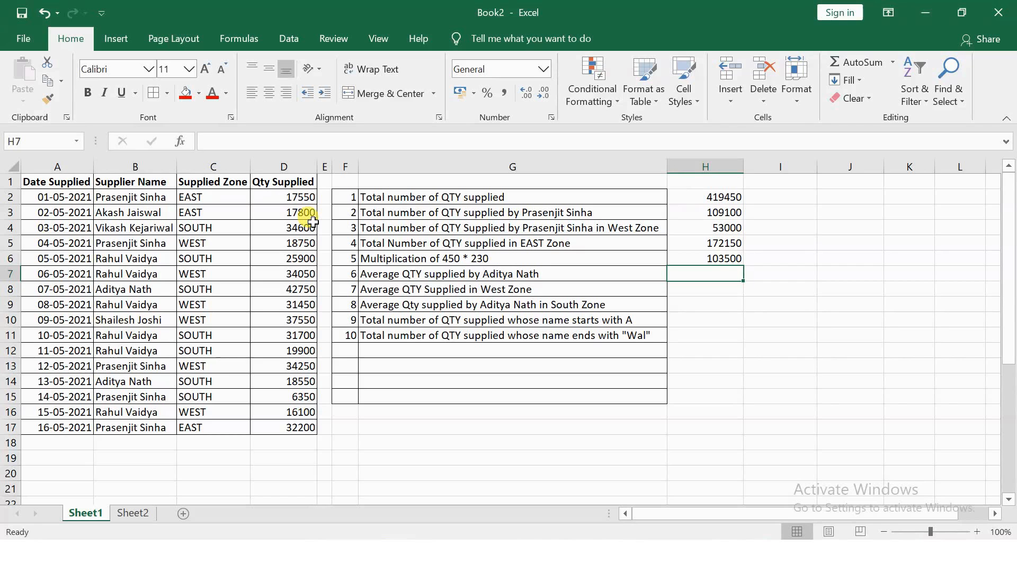
Begin an AVERAGEIF formula in H7 with the supplier names B2:B17 as the criteria range.
text(=avera)
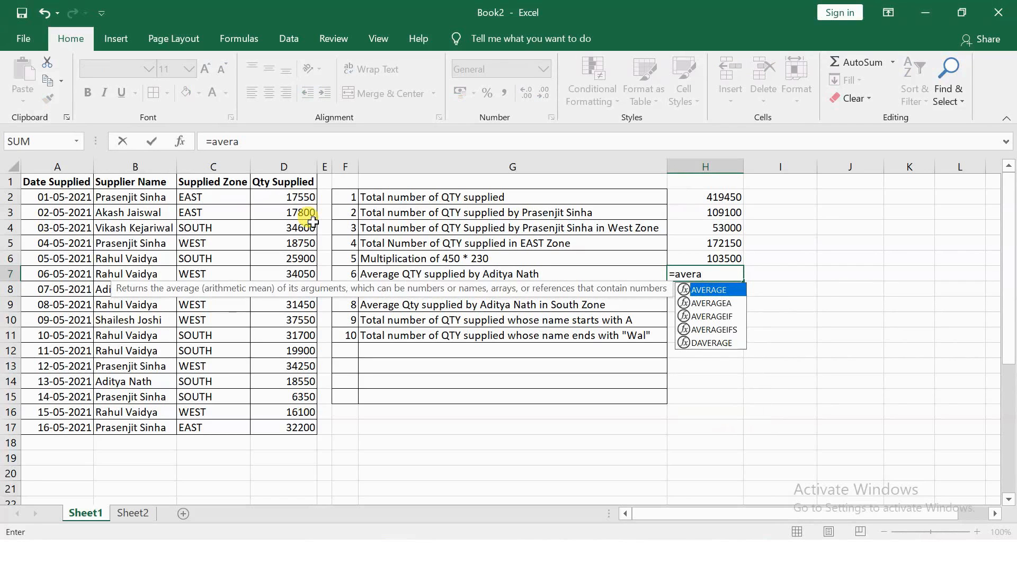
key(Down)
key(Down)
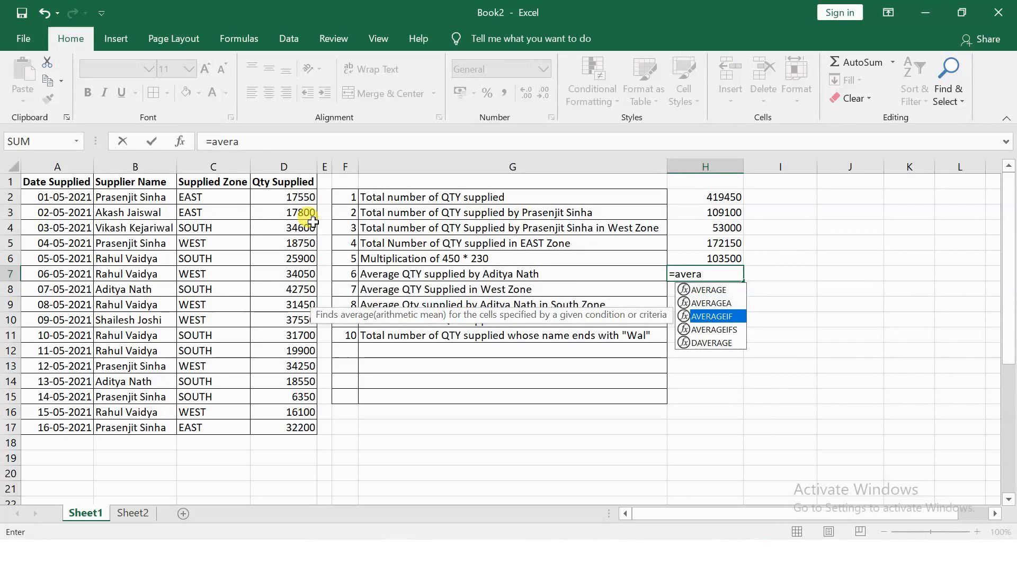
key(Tab)
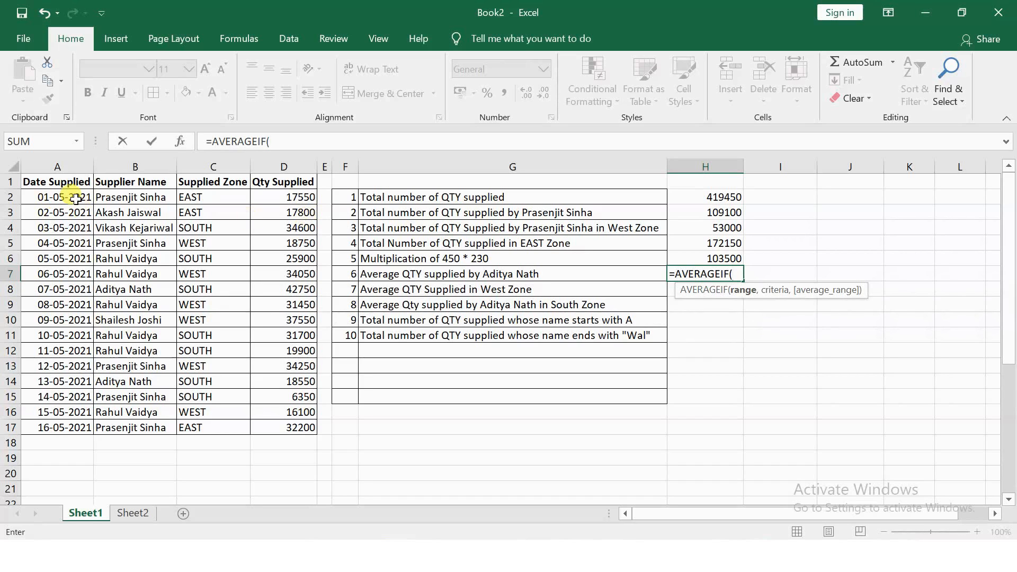
click(133, 197)
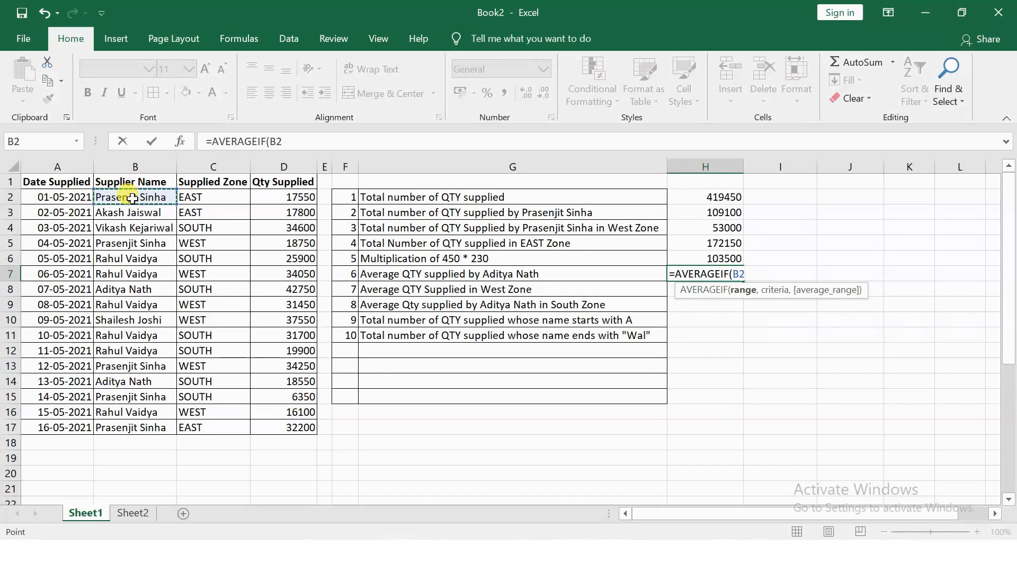
key(ctrl+shift+Down)
text(,)
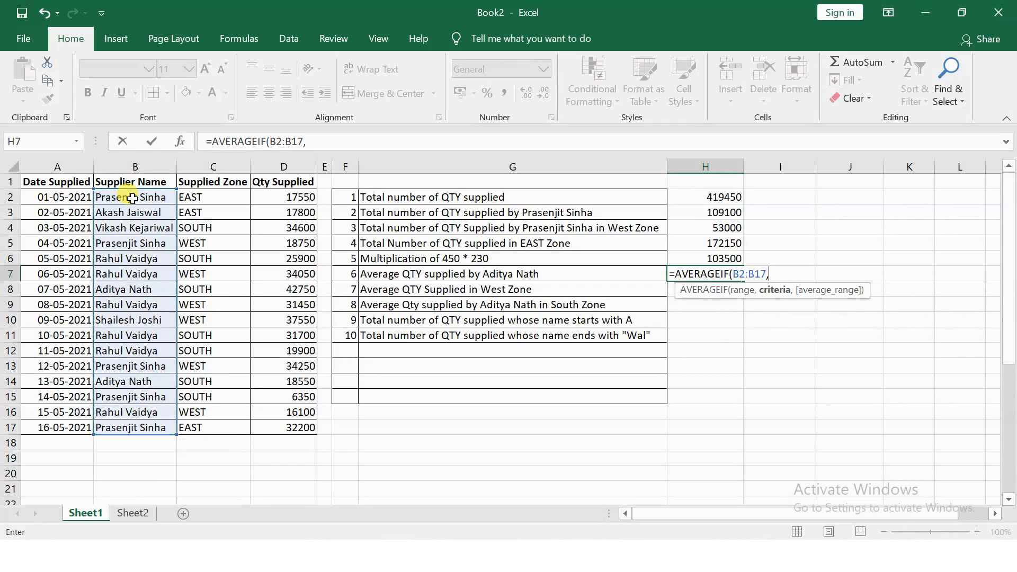
Complete the AVERAGEIF formula in H7 with the supplier named in question 6 as criterion and D2:D17 as average range.
text("Aditya Nath)
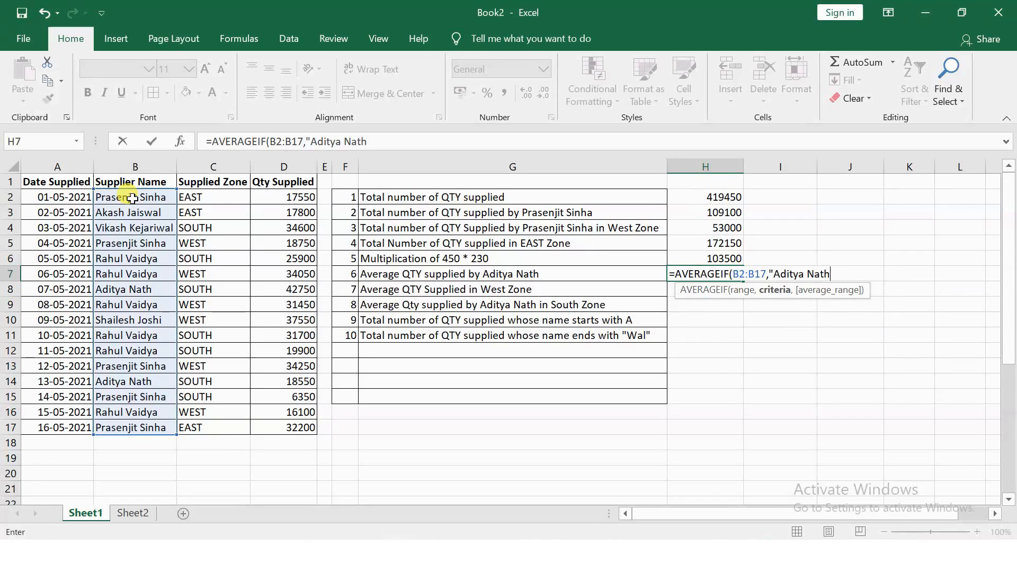
text(",)
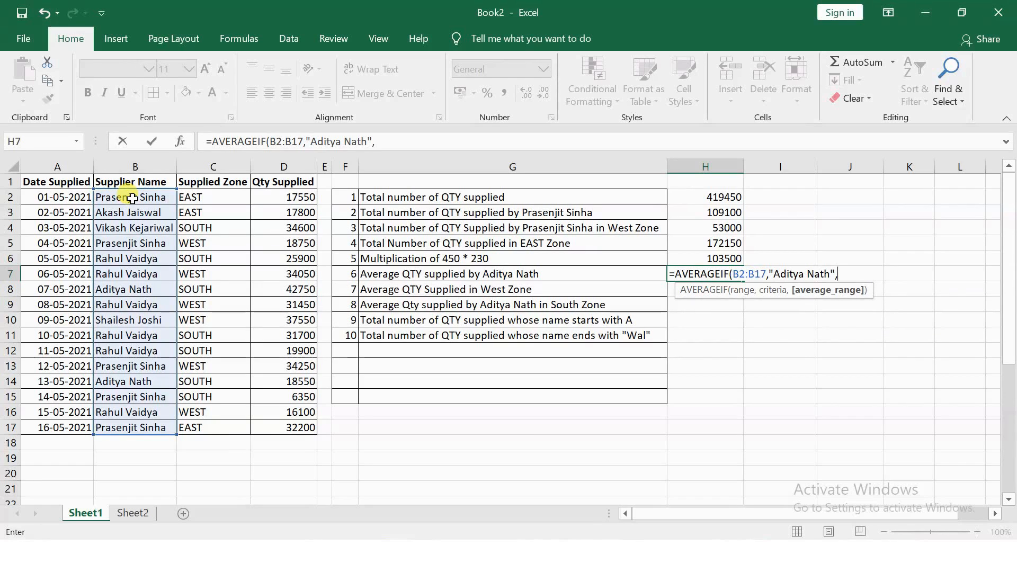
click(265, 197)
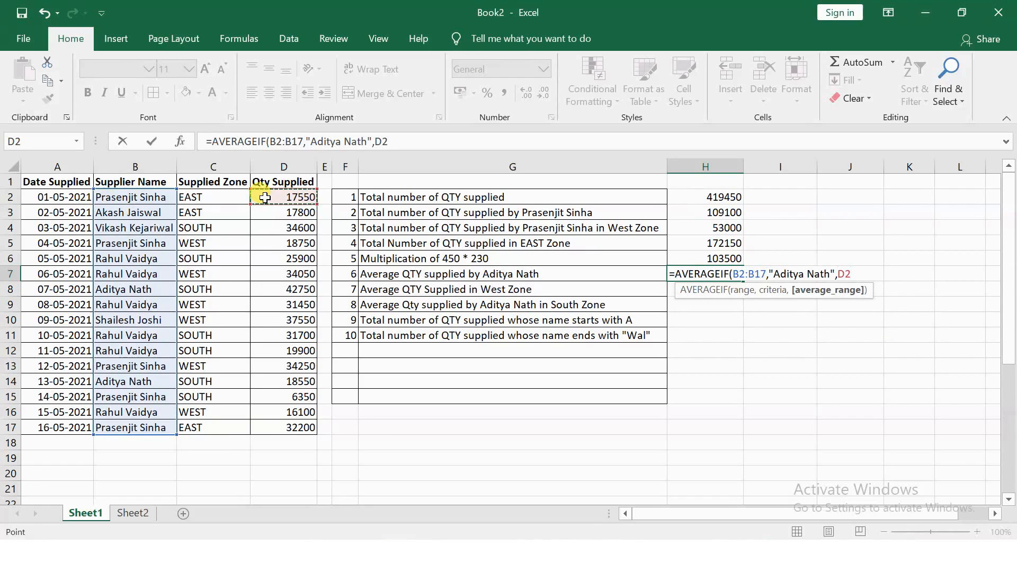
key(ctrl+shift+Down)
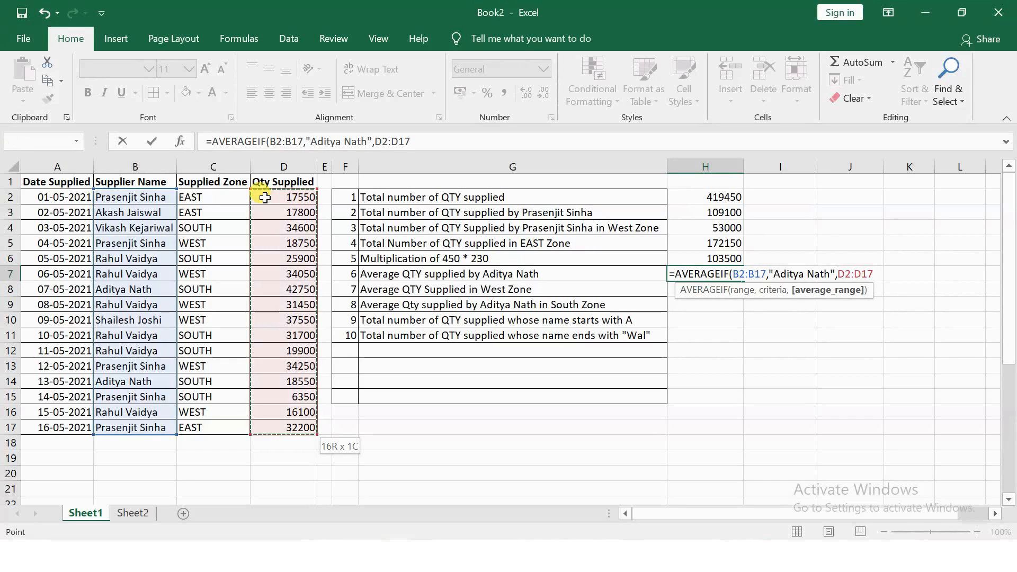
text())
key(Return)
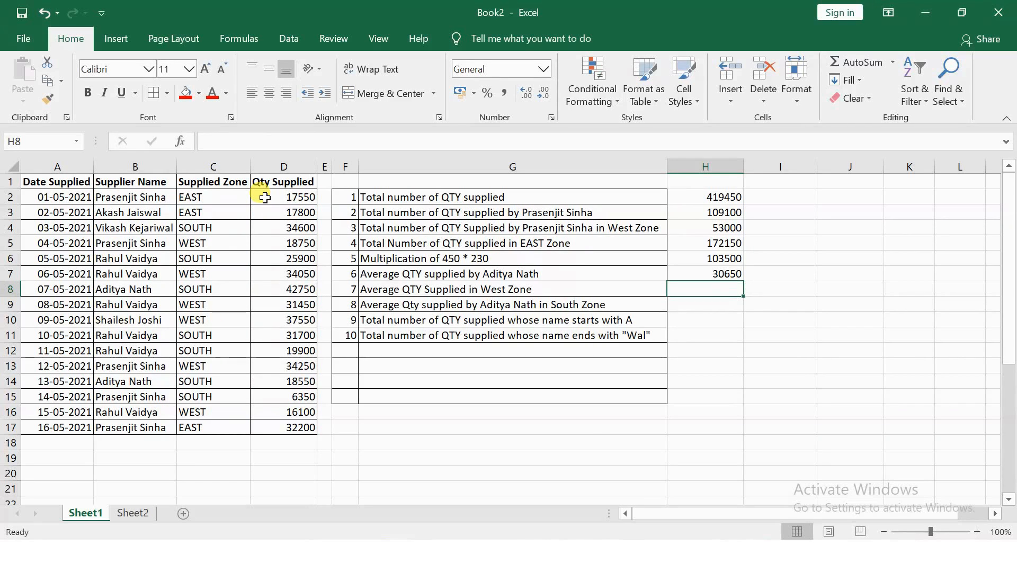
Begin an AVERAGEIF formula in H8 with zones C2:C17 as the range and "West" as the criterion.
text(=av)
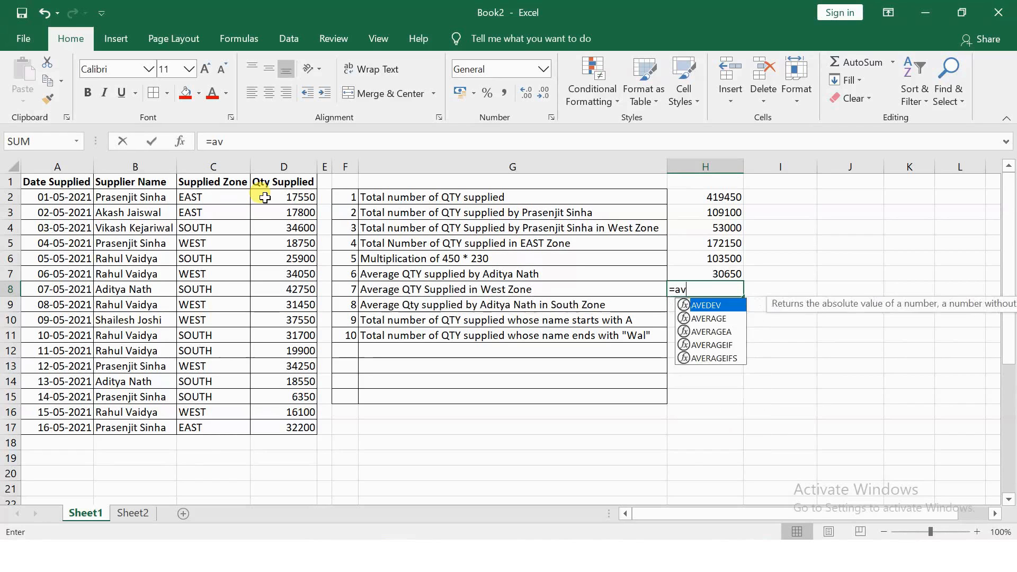
text(era)
key(Down)
key(Down)
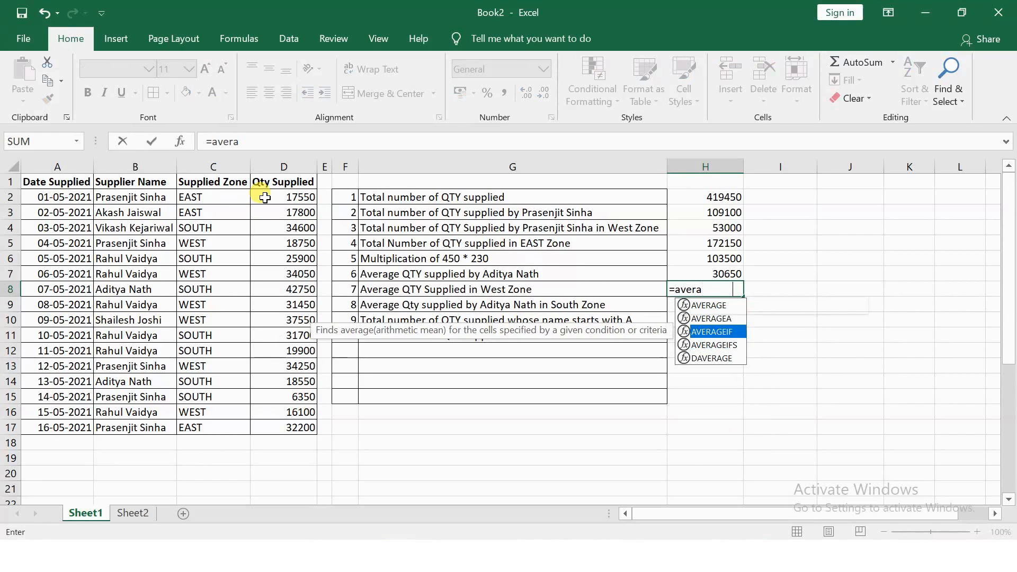
key(Tab)
click(194, 197)
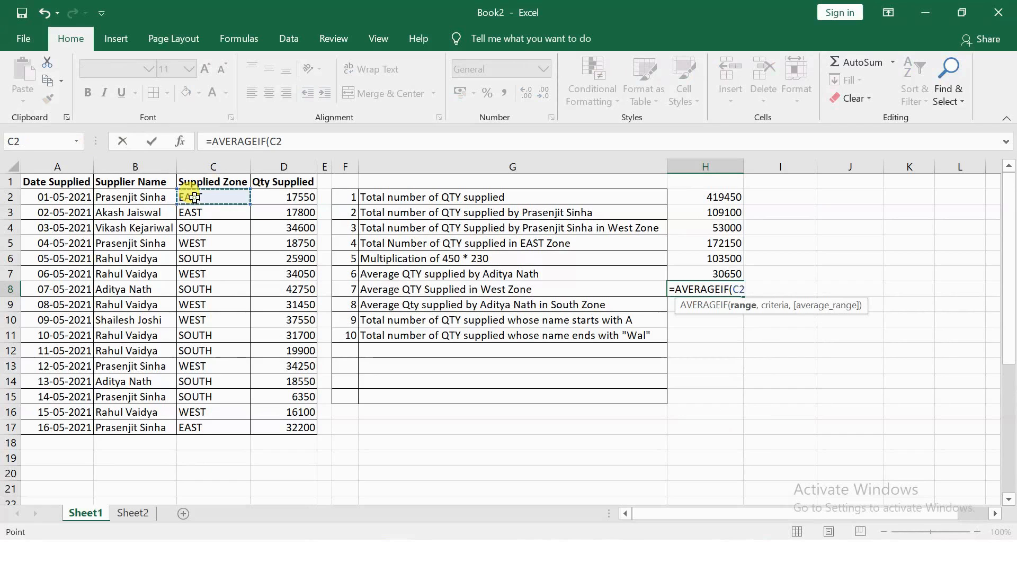
key(ctrl+shift+Down)
text(,)
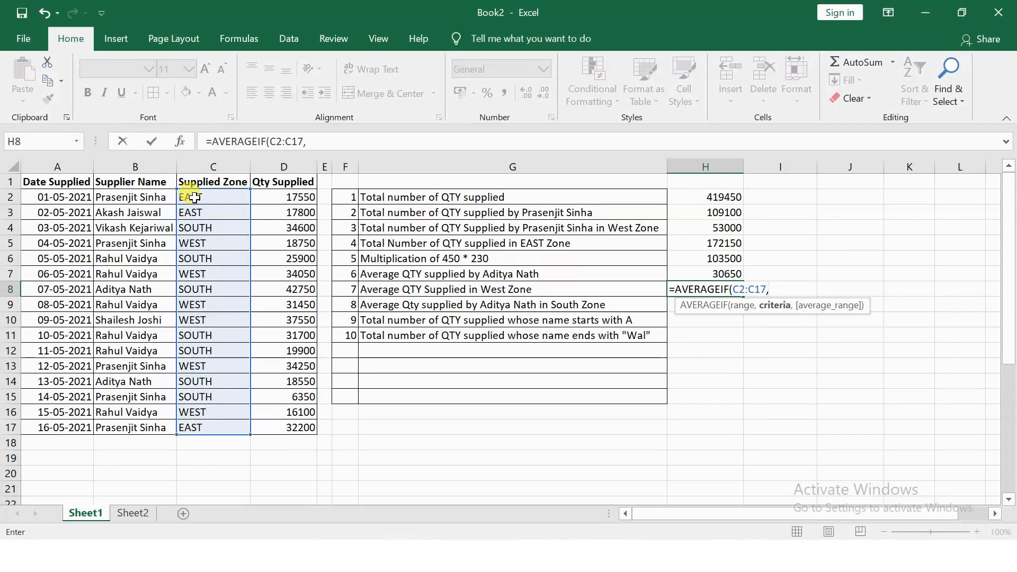
text("West",)
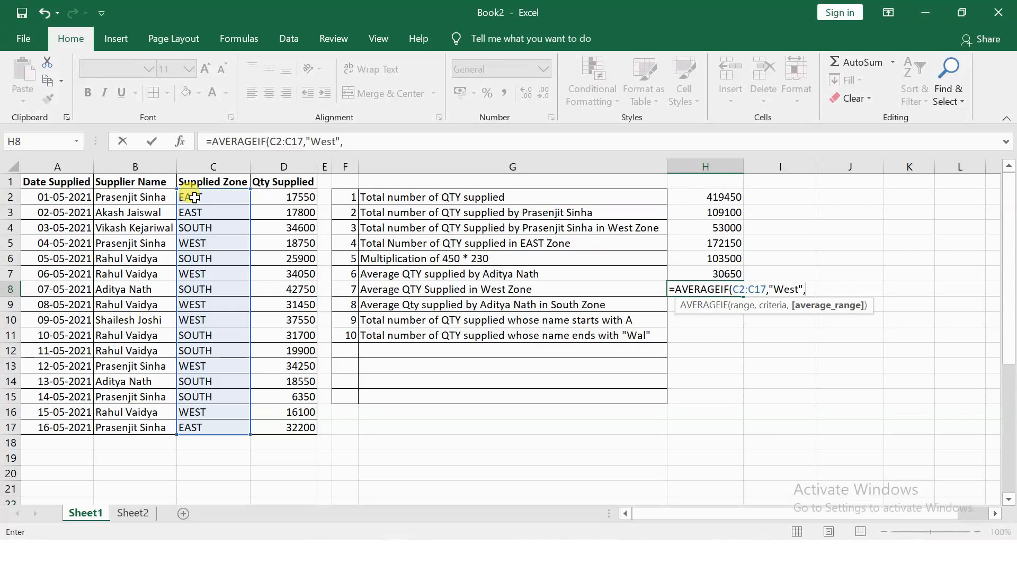
Set the quantities D2:D17 as the average range and complete the AVERAGEIF formula in H8.
click(278, 197)
key(shift+Right)
key(shift+Right)
key(shift+Left)
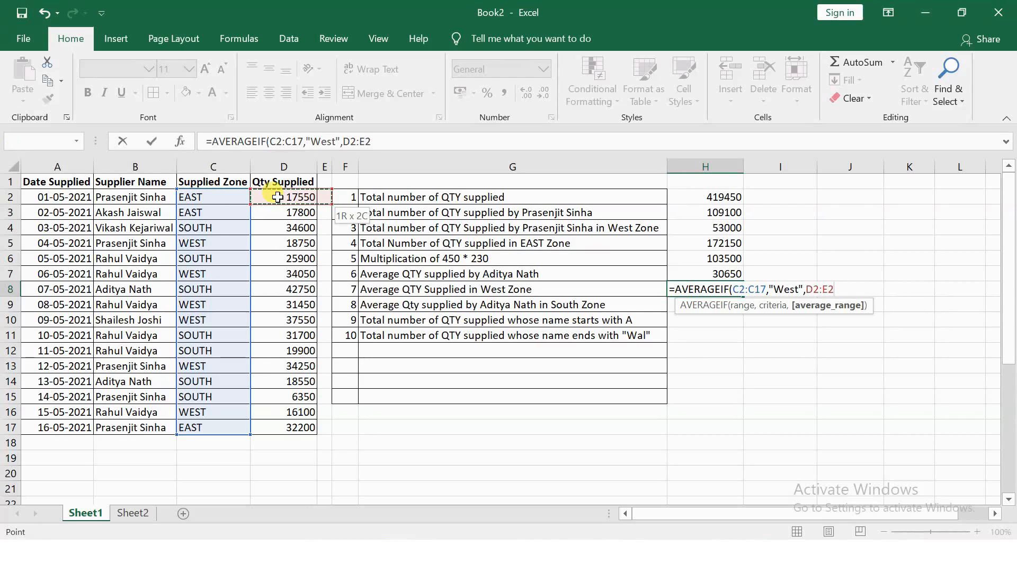
key(ctrl+shift+Down)
key(shift+Left)
key(Return)
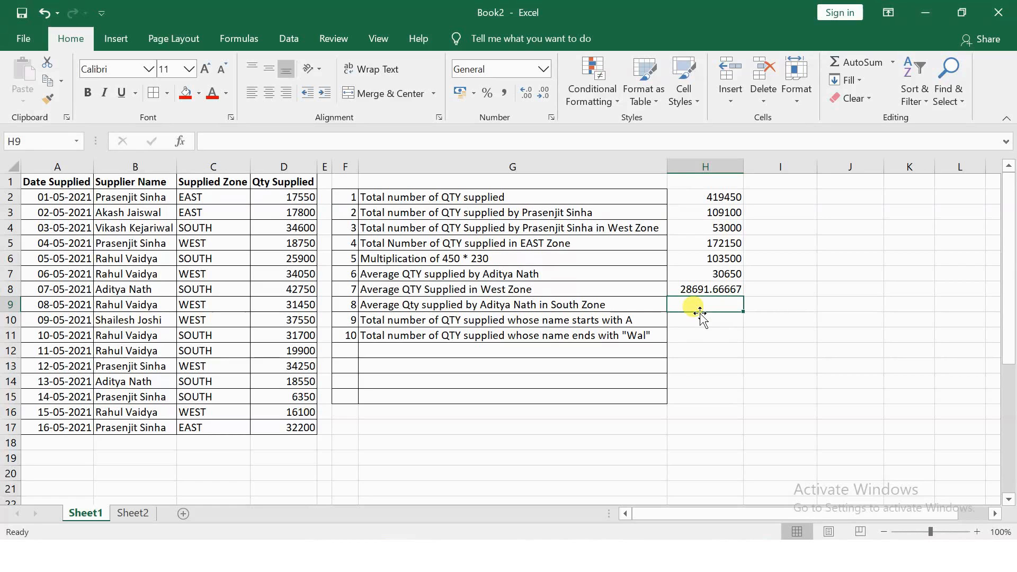
Begin an AVERAGEIFS formula in H9 that averages D2:D17 where supplier names B2:B17 match the supplier named in question 8.
text(=avera)
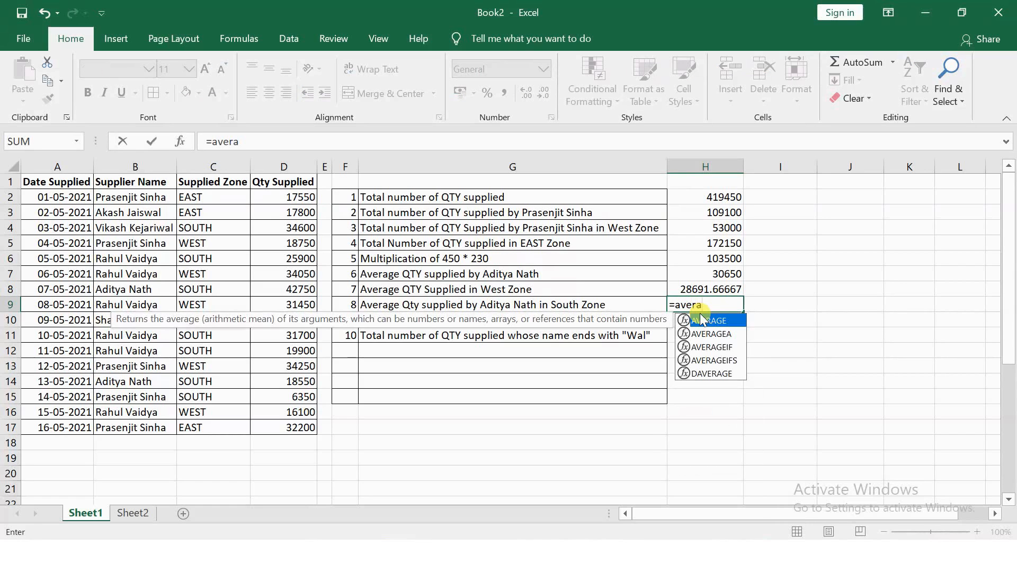
key(Down)
key(Down)
key(Down)
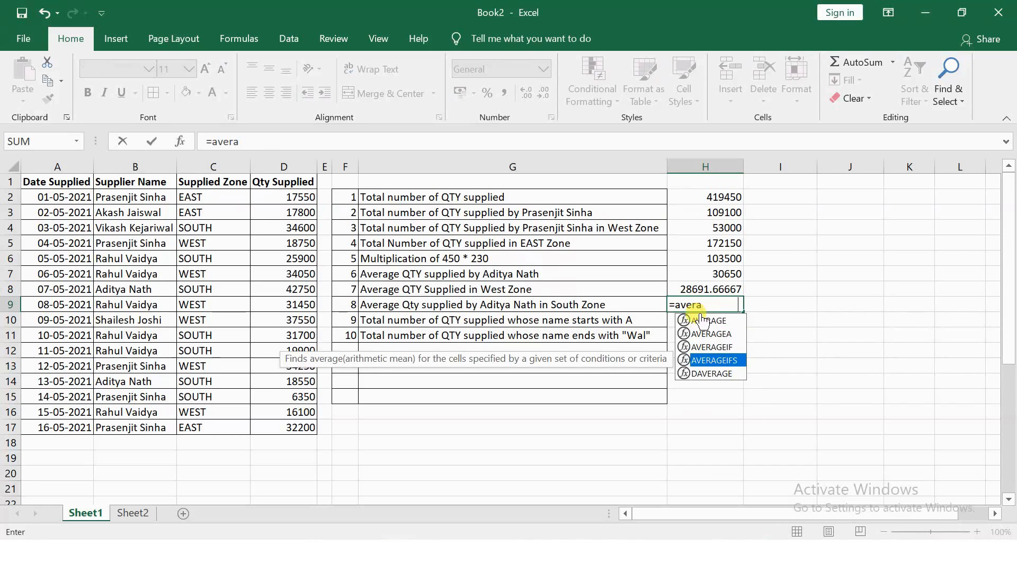
key(Tab)
click(293, 197)
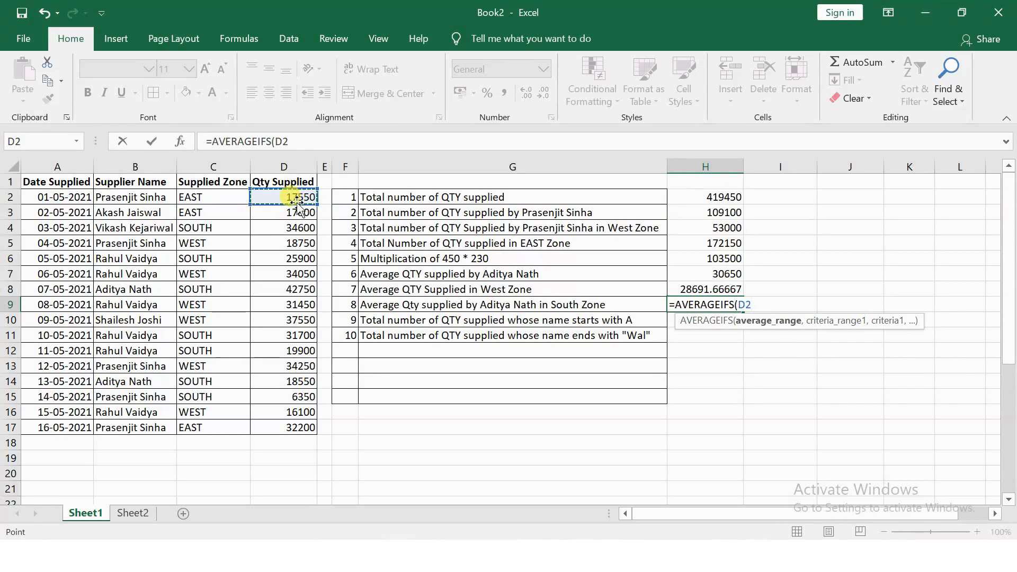
key(ctrl+shift+Down)
text(,)
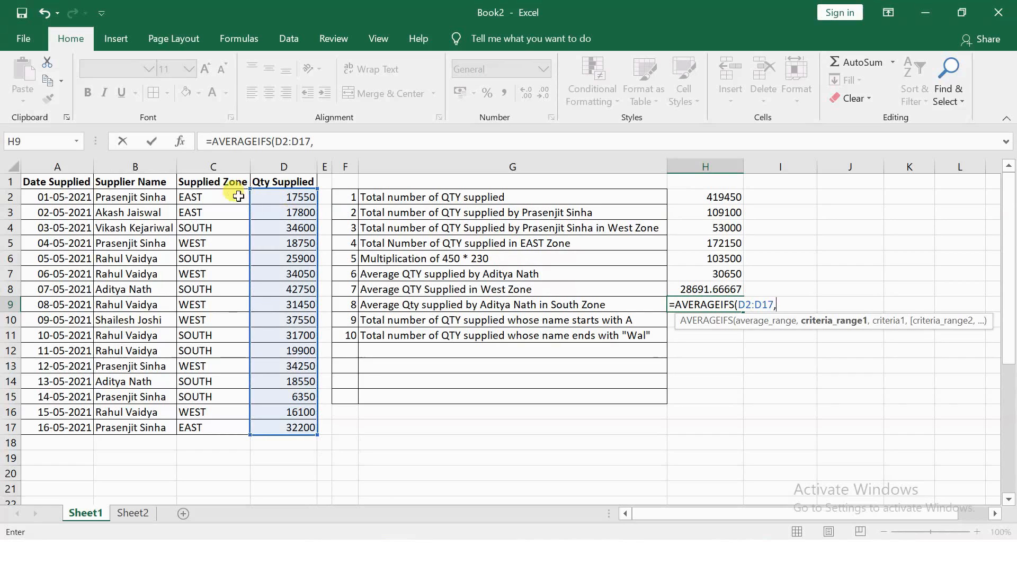
click(145, 197)
key(ctrl+shift+Down)
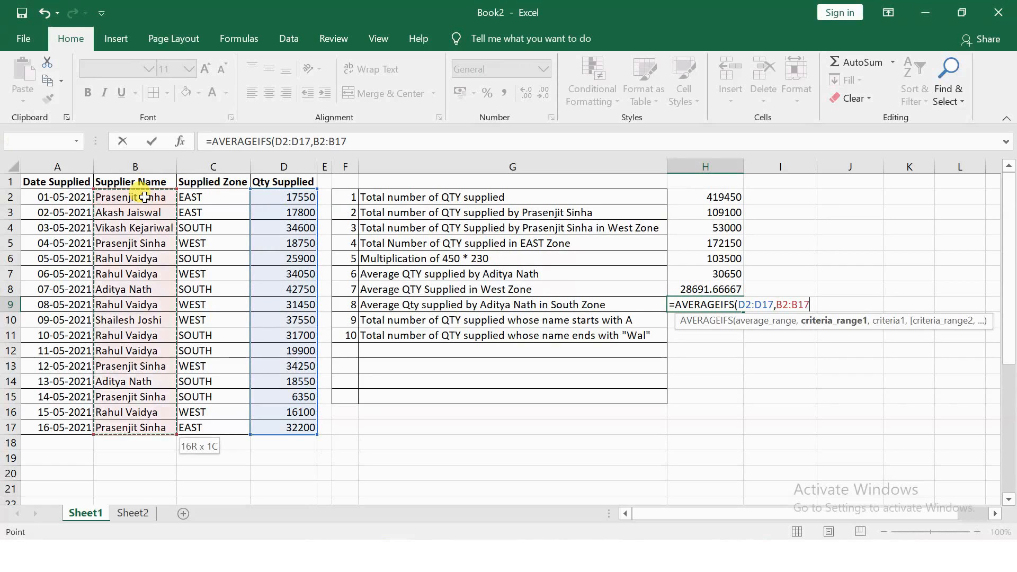
text(,)
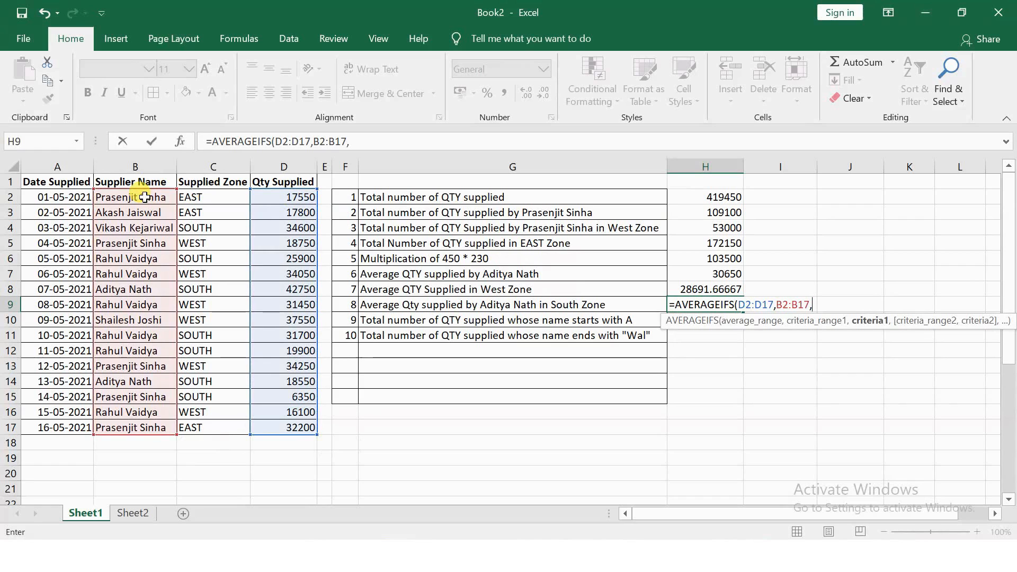
text("Aditya Nath",)
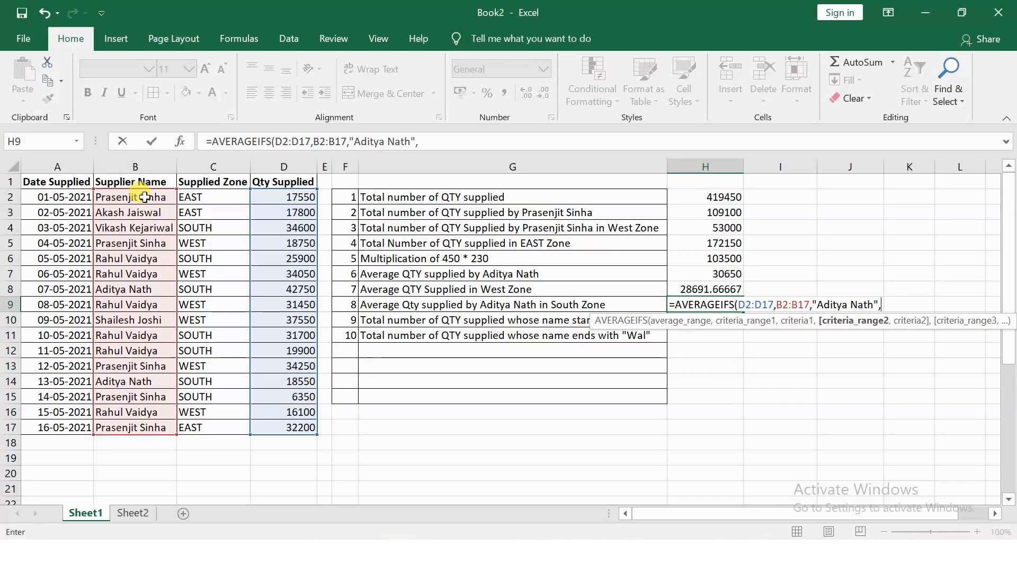
Add the second condition, zones C2:C17 equal to "South", and complete the AVERAGEIFS formula in H9.
click(194, 197)
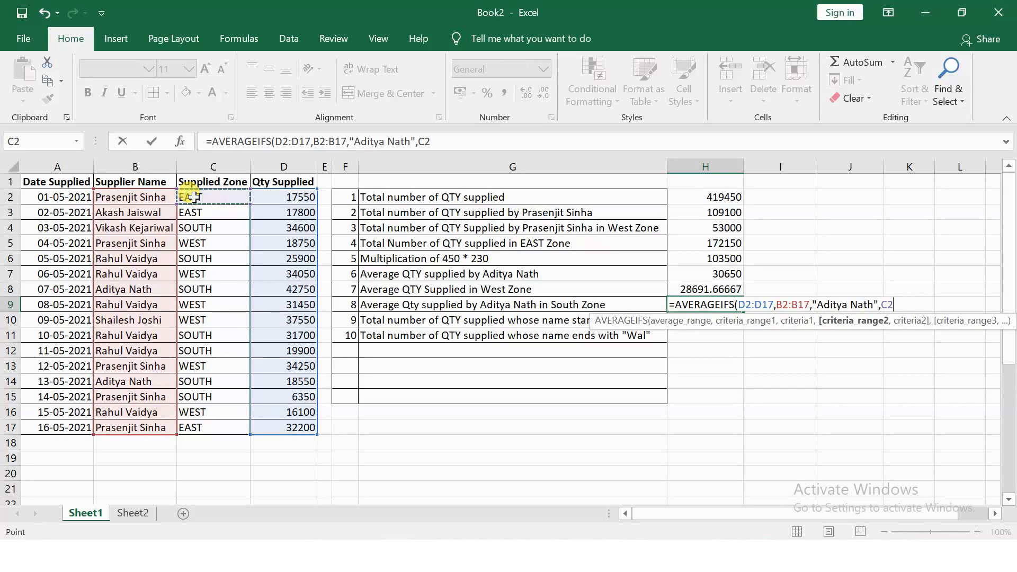
key(ctrl+shift+Down)
text(,)
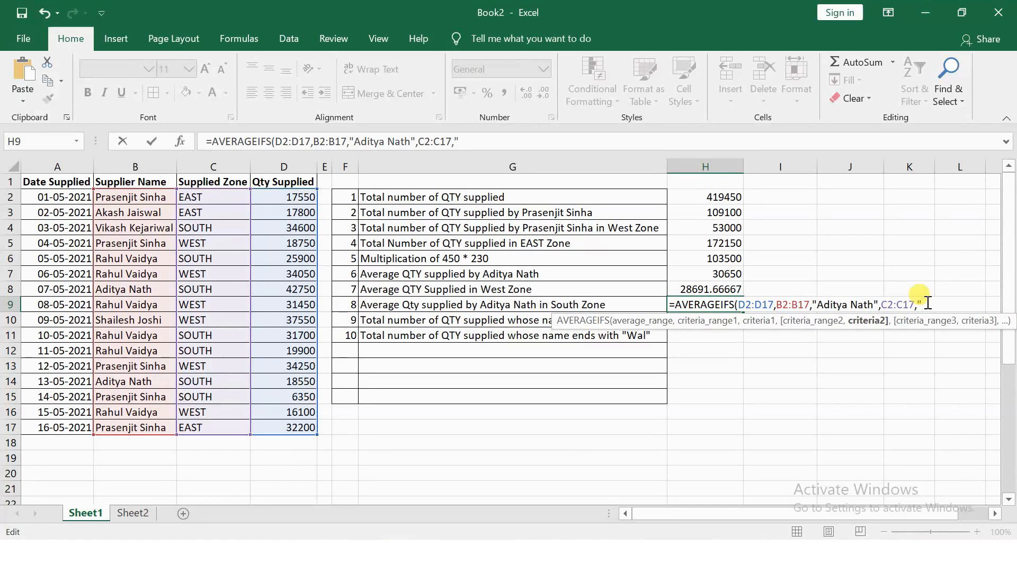
text("South")
key(Return)
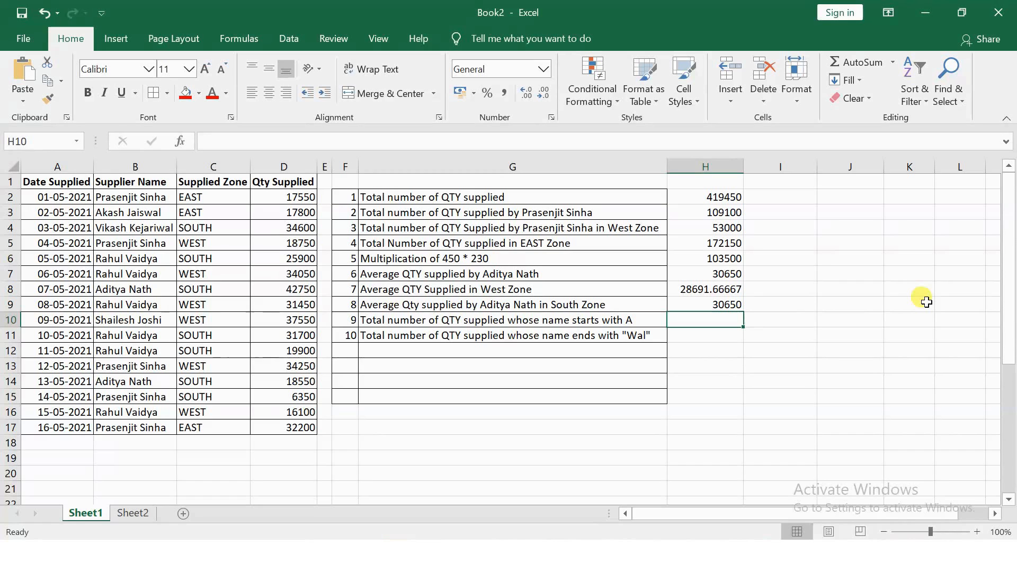
Sum the quantities D2:D17 in H10 with SUMIF, using supplier names B2:B17 and the wildcard criterion "A*".
text(sumi)
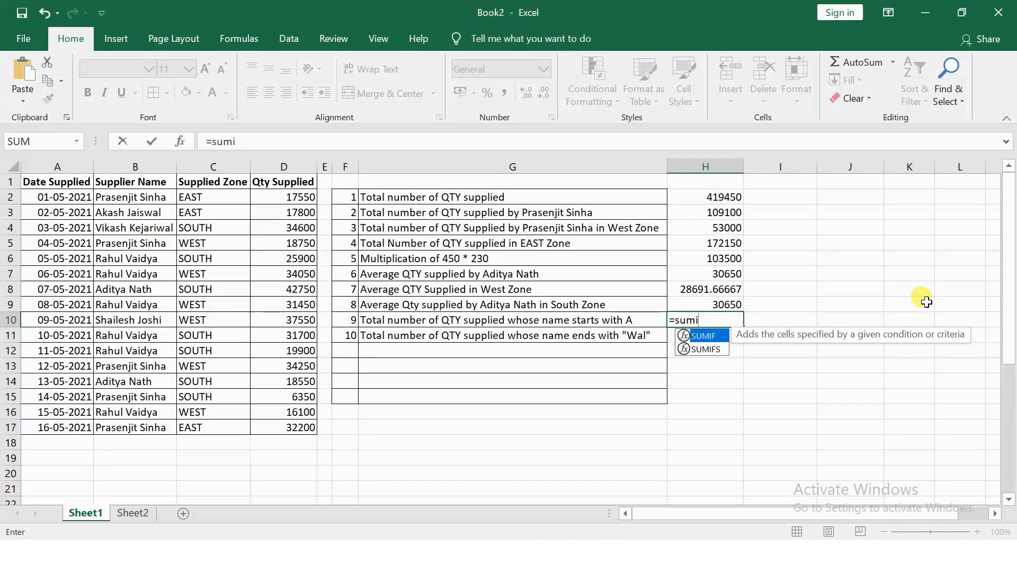
key(Tab)
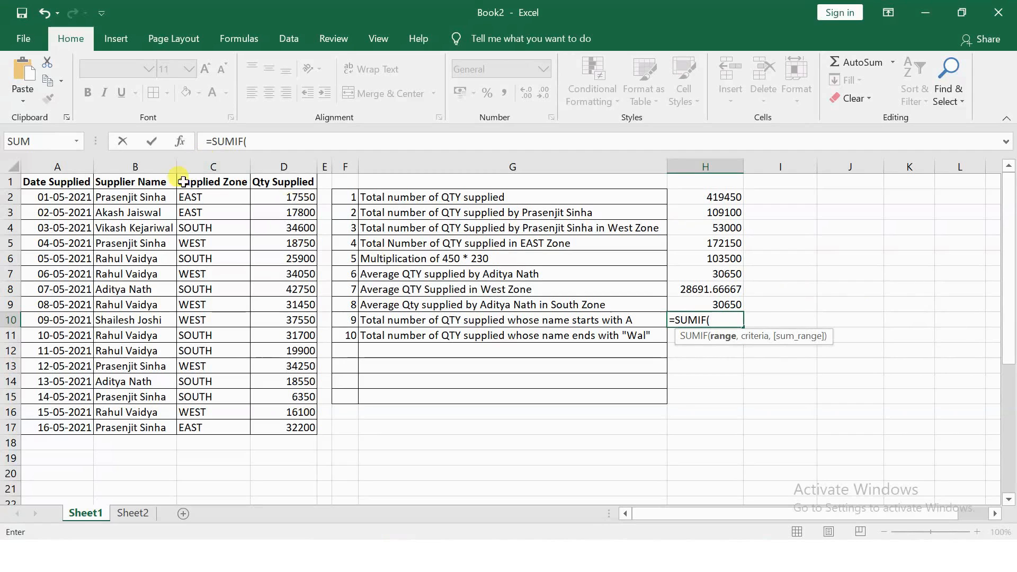
click(156, 198)
key(ctrl+shift+Down)
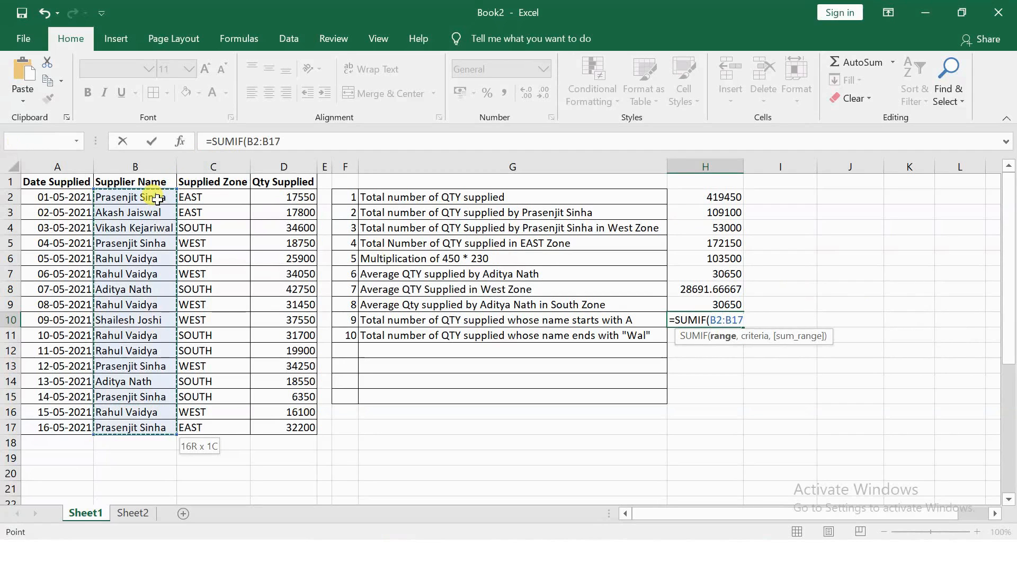
text(,)
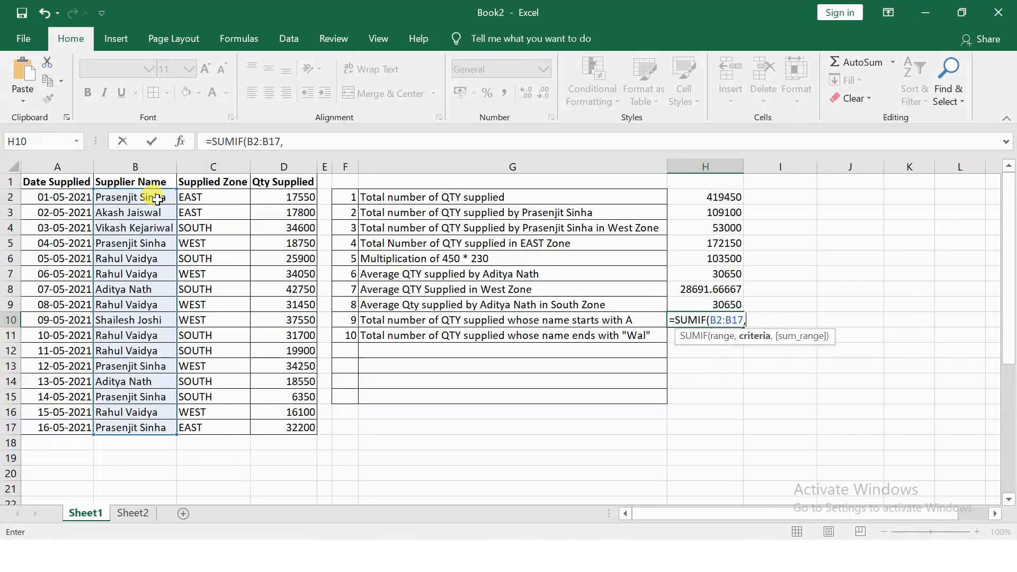
text(")
text(A*)
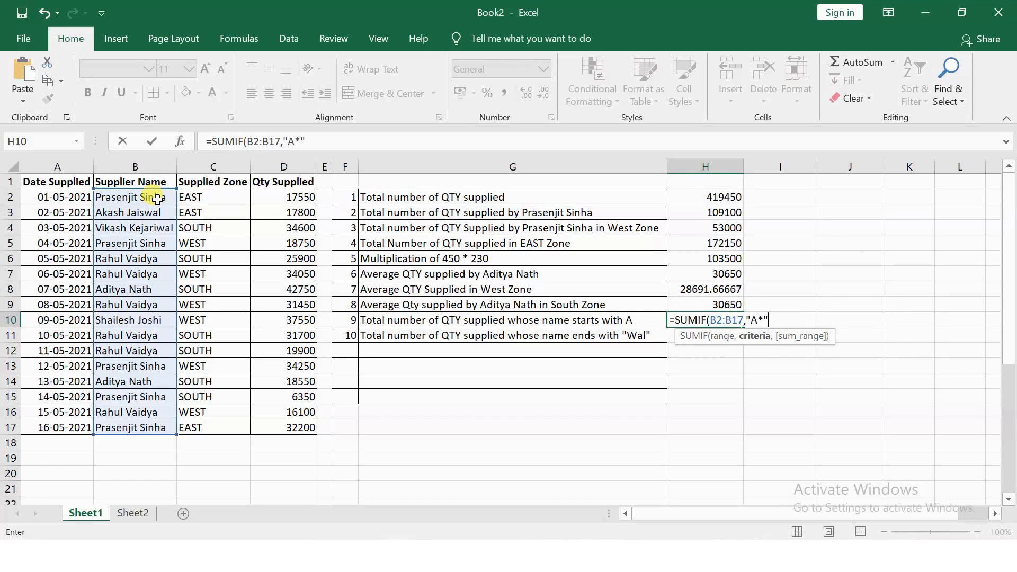
text(,)
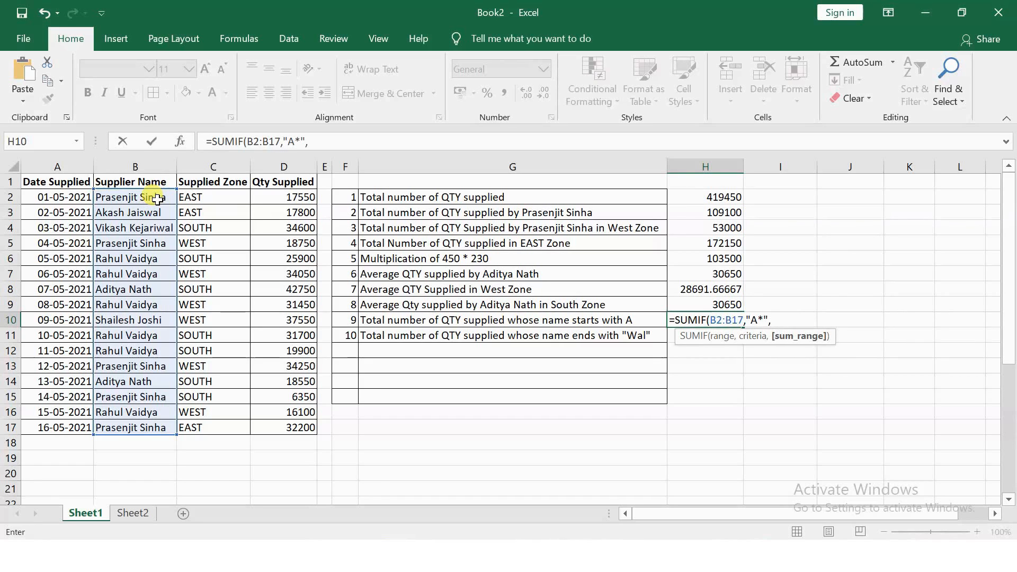
click(280, 194)
key(ctrl+shift+Down)
key(Return)
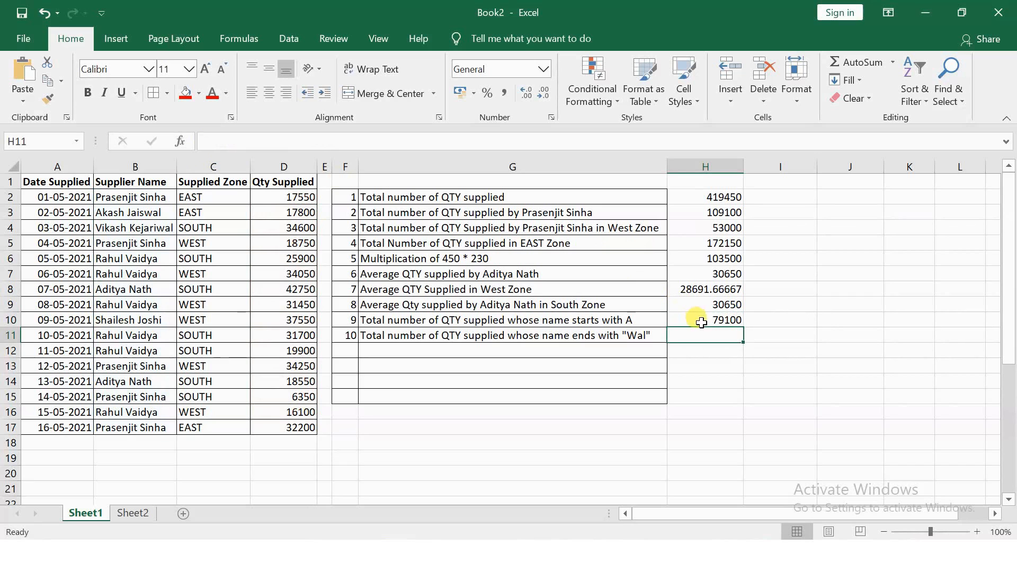
Turn on AutoFilter for the supply table A1:D17.
click(68, 180)
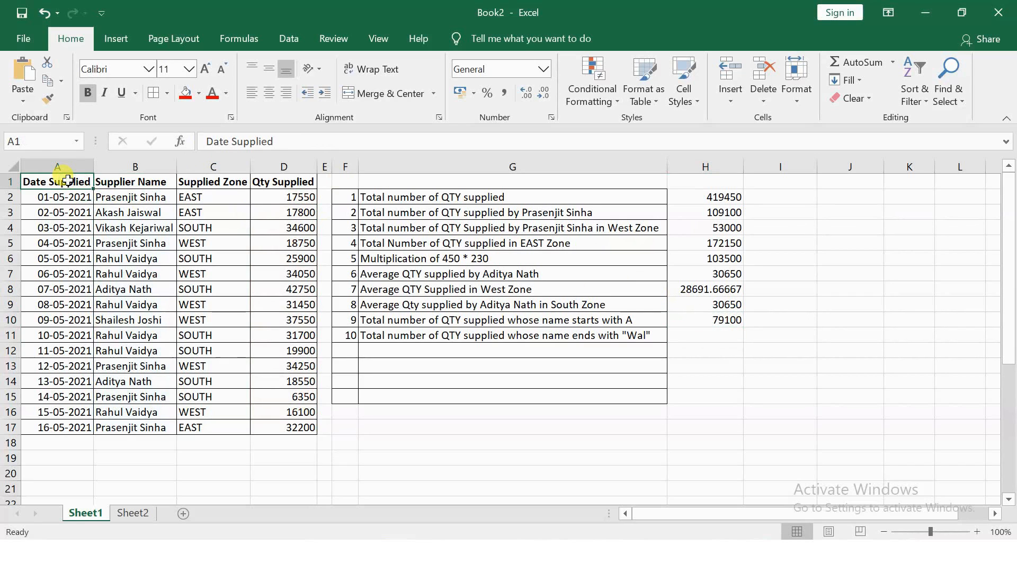
key(shift+Right)
key(shift+Right)
key(shift+Right)
key(ctrl+shift+Down)
key(ctrl+shift+l)
click(187, 255)
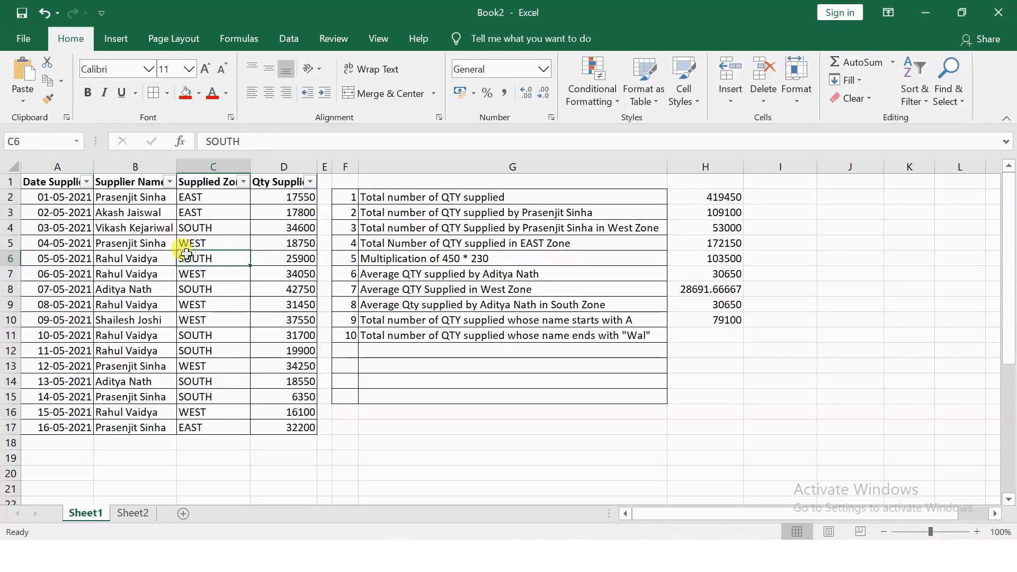
Filter Supplier Name to names beginning with "A" and select the visible quantities to check their sum.
click(159, 197)
click(169, 182)
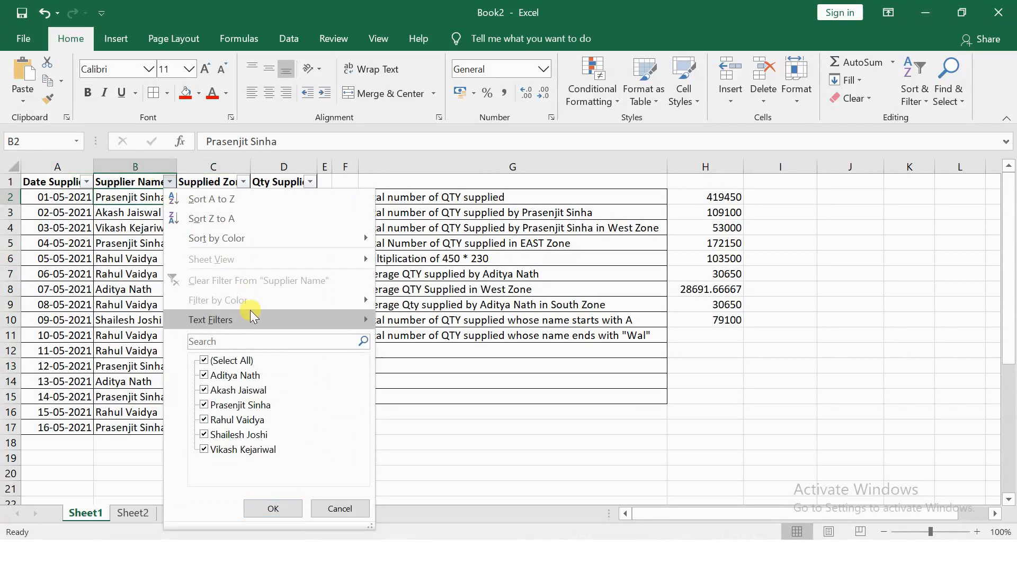
mouse_move(249, 315)
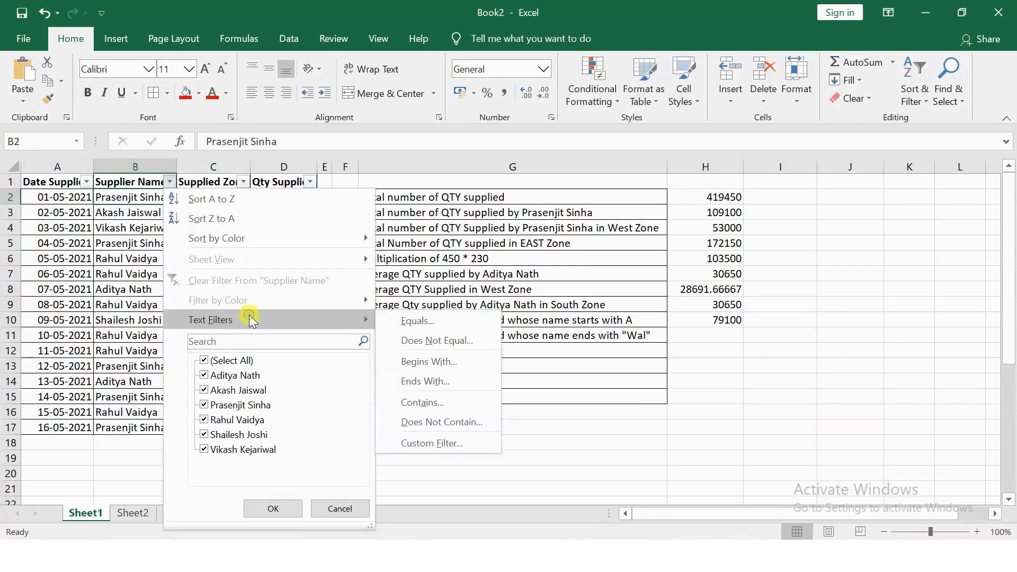
click(425, 366)
text(A)
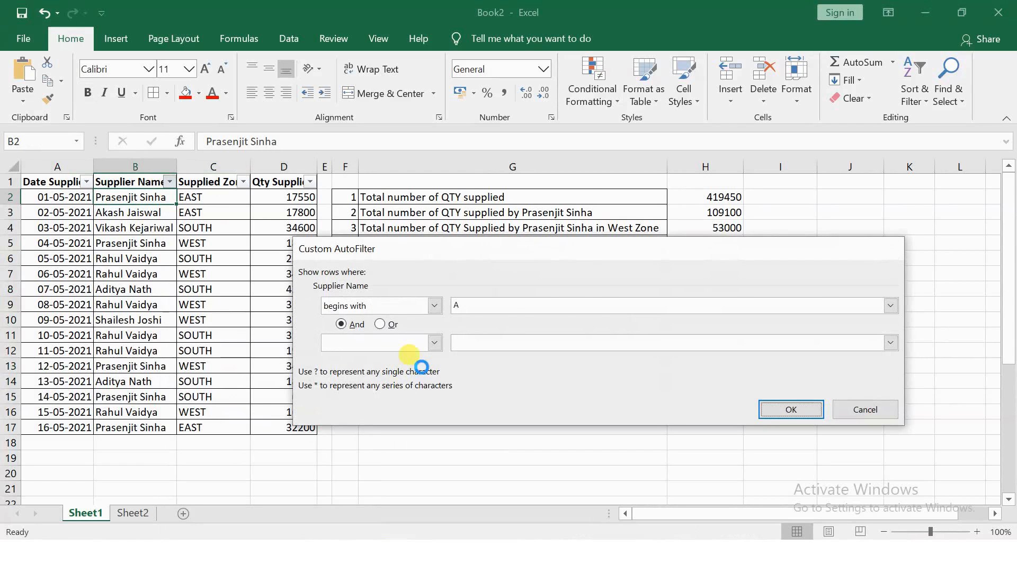
key(Return)
click(346, 290)
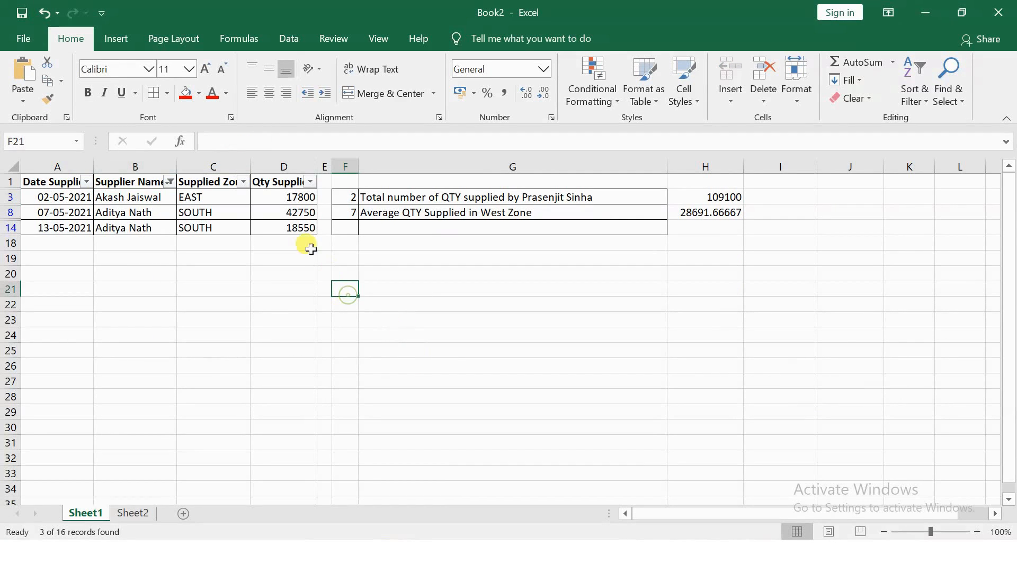
drag(289, 199, 293, 228)
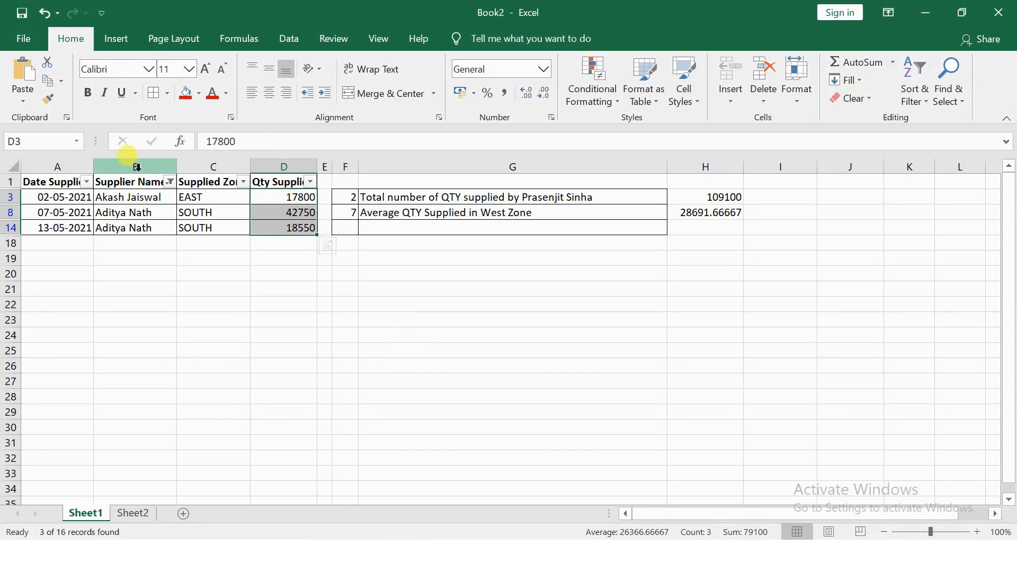
Clear the filter from the Supplier Name column and return to the question 9 answer in H10.
click(170, 183)
click(223, 280)
click(686, 392)
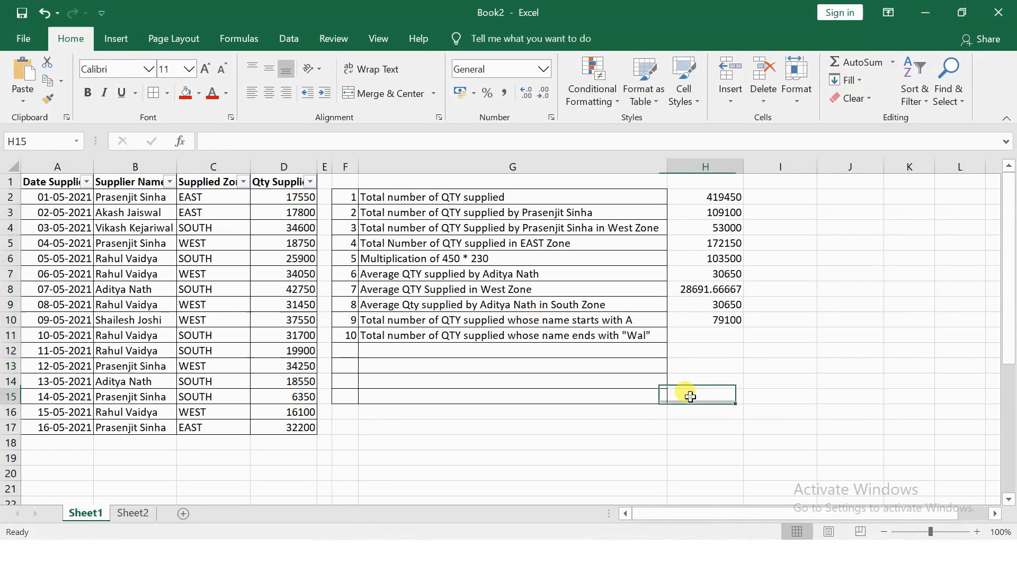
click(731, 320)
Sum the quantities D2:D17 in H11 with SUMIF, using supplier names B2:B17 and the wildcard criterion "*wal".
click(729, 336)
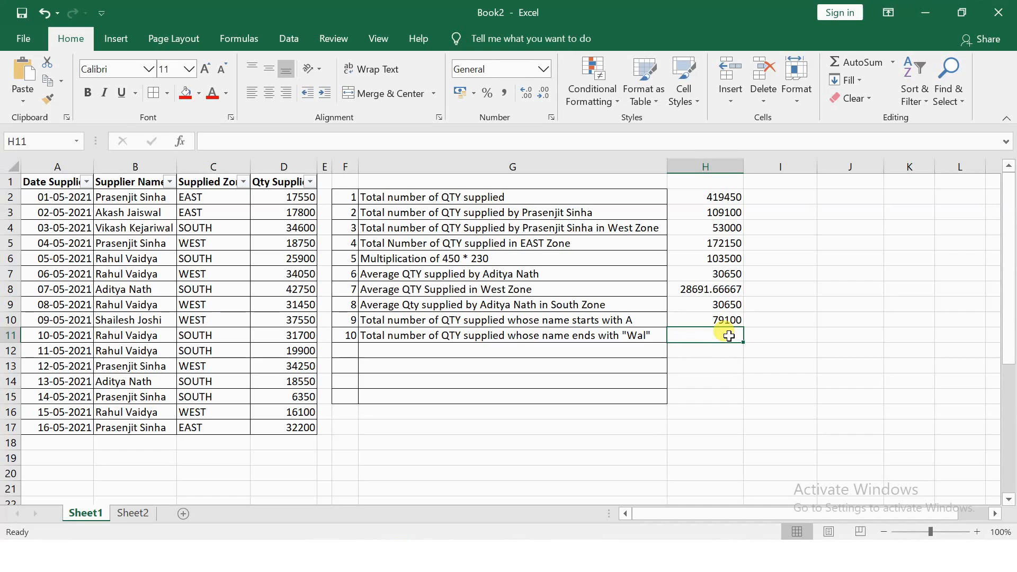
text(=sumif)
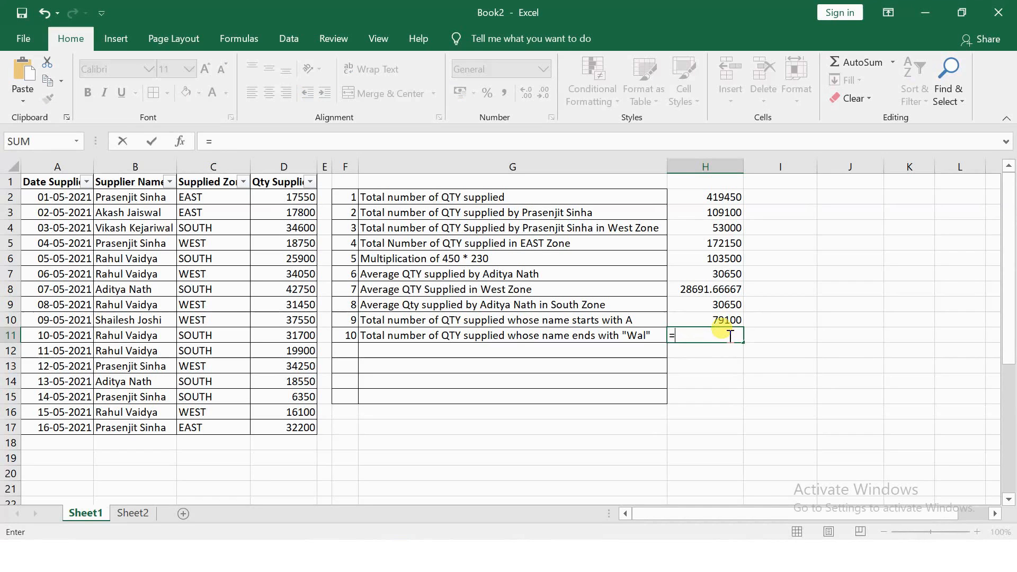
key(Tab)
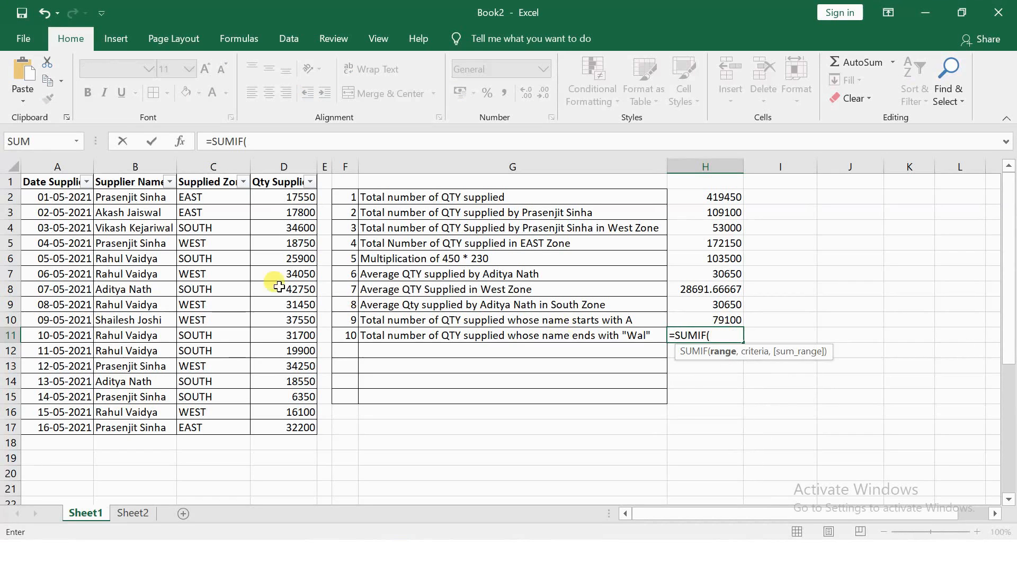
click(127, 199)
key(ctrl+shift+Down)
text(,")
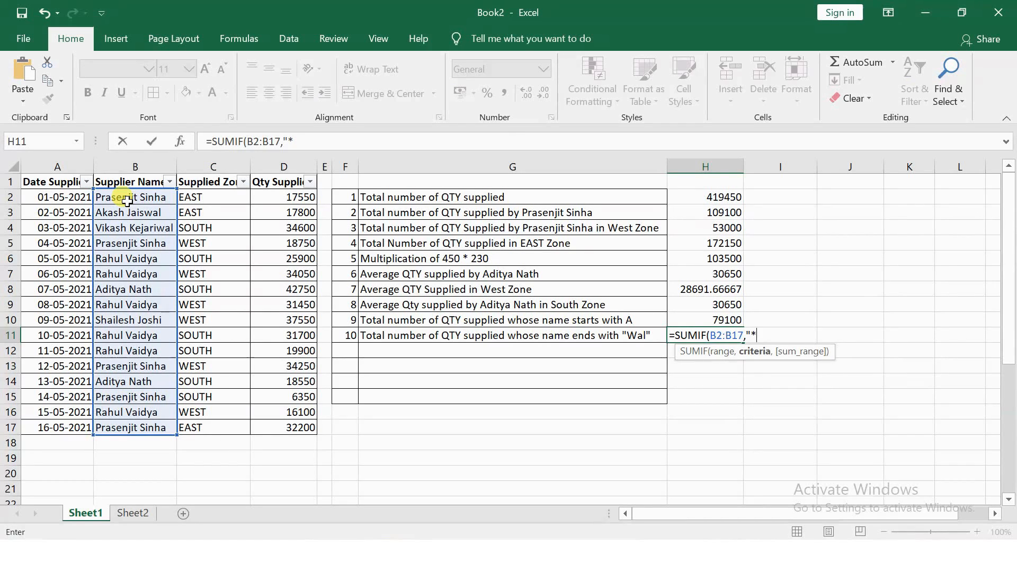
text(*wal")
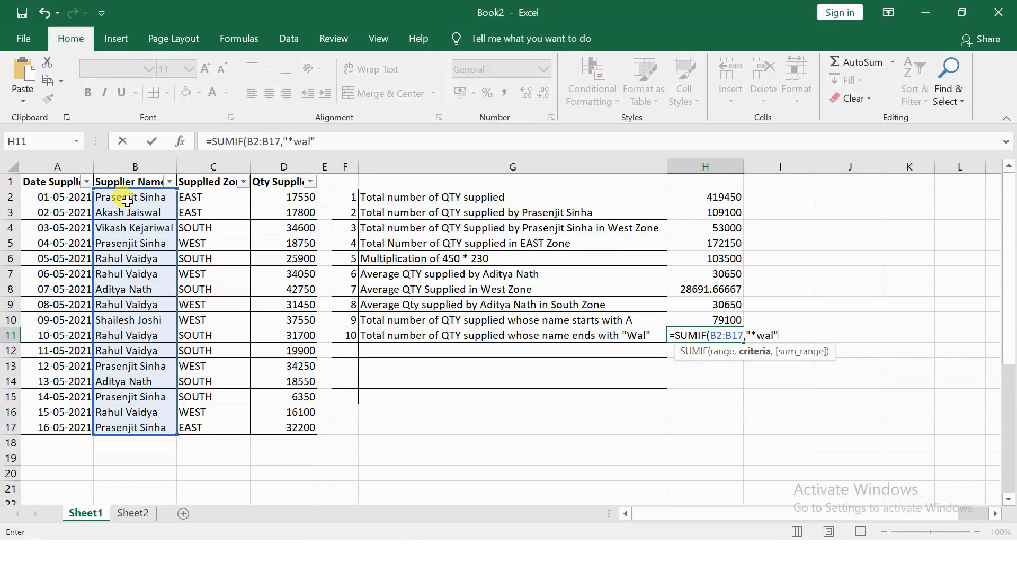
text(,)
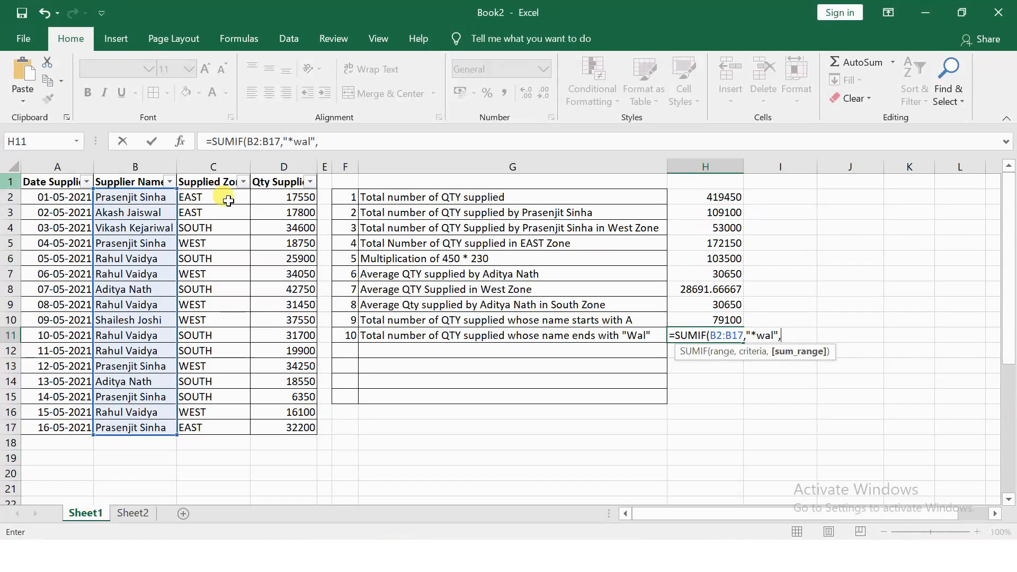
click(272, 201)
key(ctrl+shift+Down)
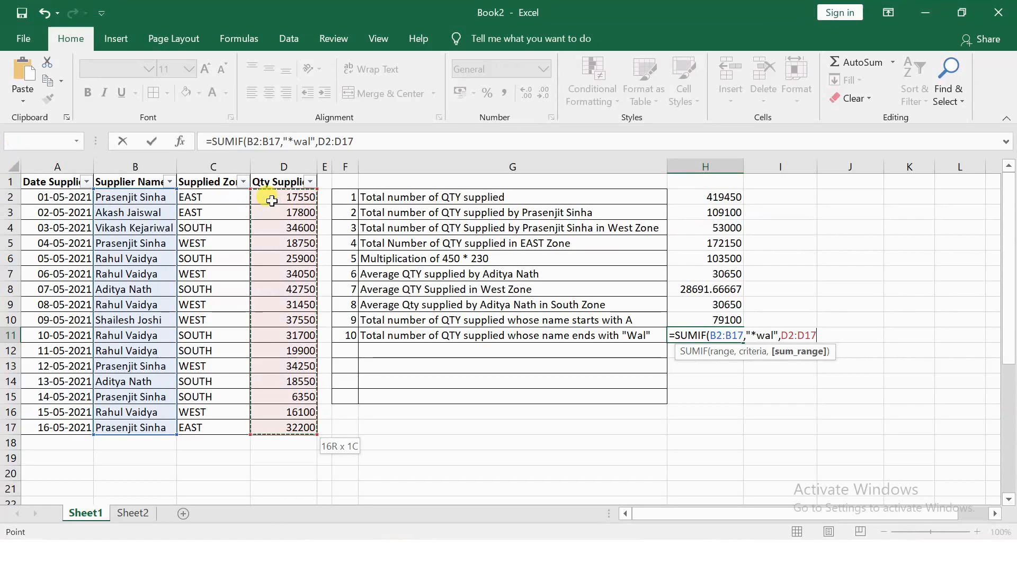
text())
key(Return)
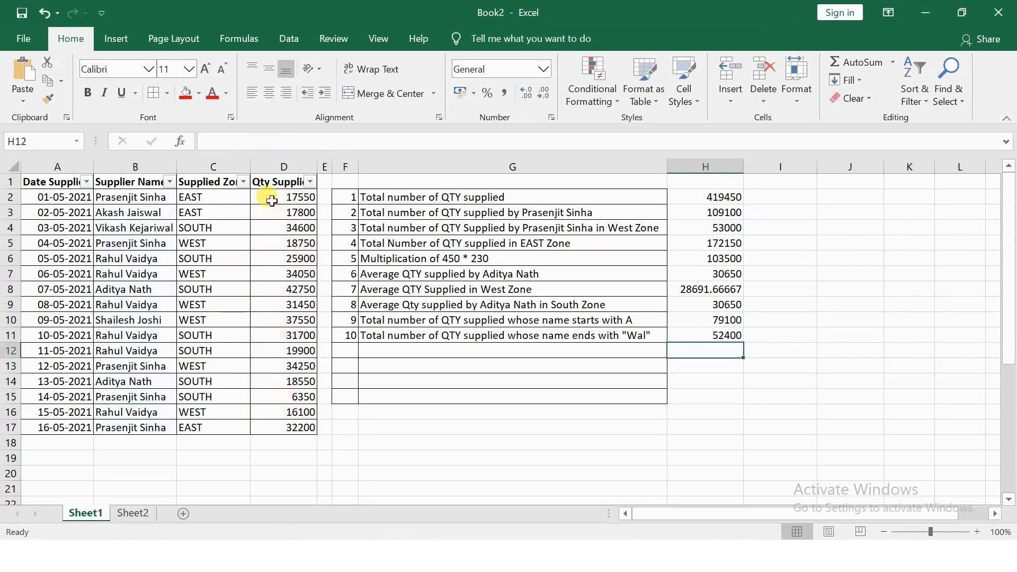